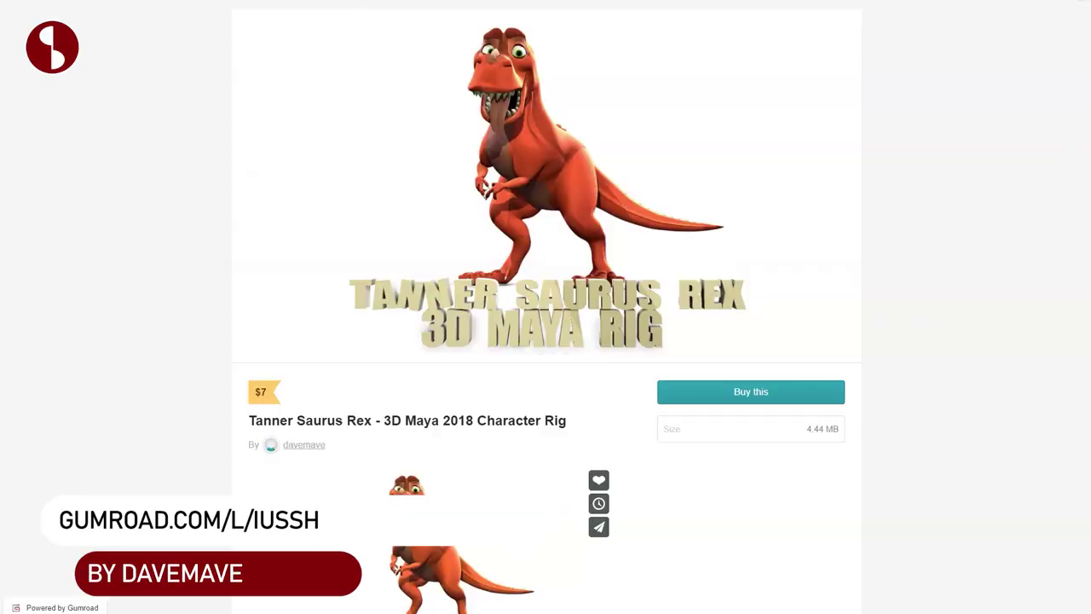
Read through the Tanner Saurus Rex rig's product page and the blog post about it
scroll(546, 307, "down", 6)
scroll(546, 307, "up", 5)
scroll(547, 307, "up", 1)
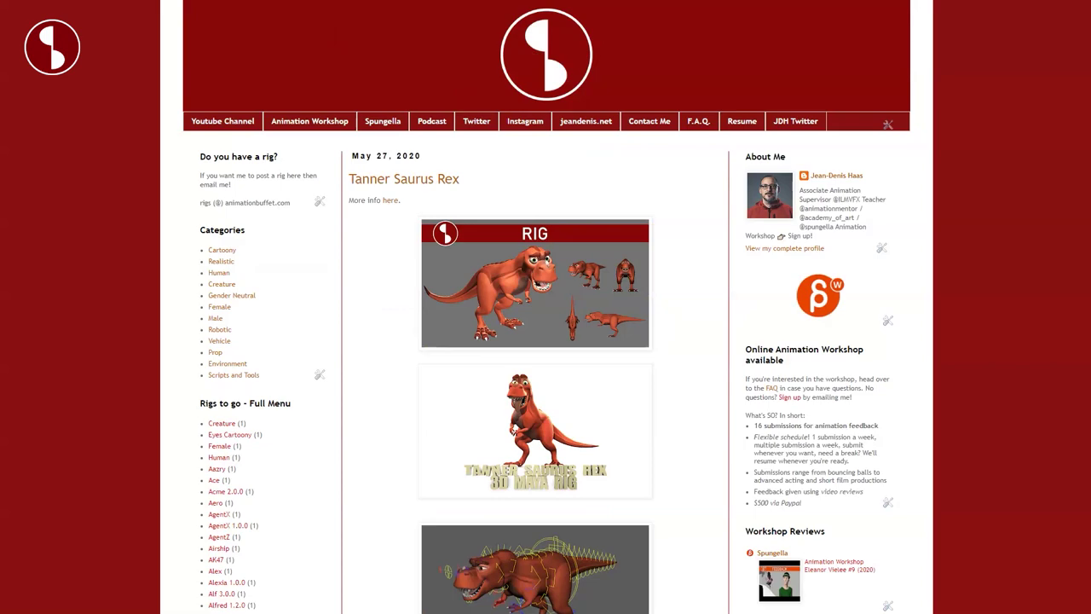
scroll(535, 341, "down", 20)
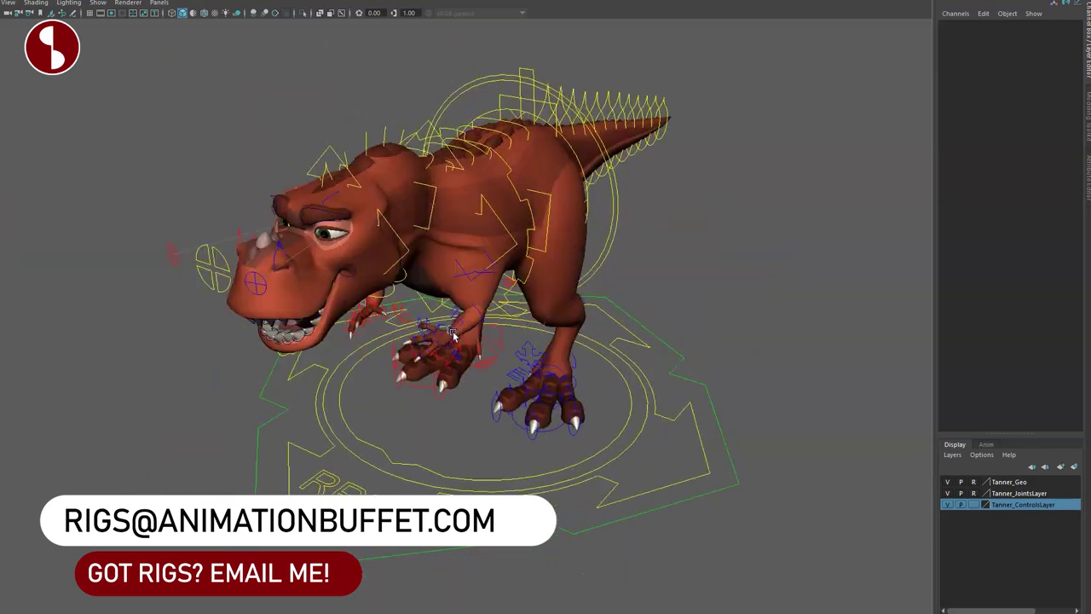
Try moving the whole dinosaur with the outer main offset control on the ground
left_click_drag(453, 335, 593, 483, "alt")
left_click(675, 431)
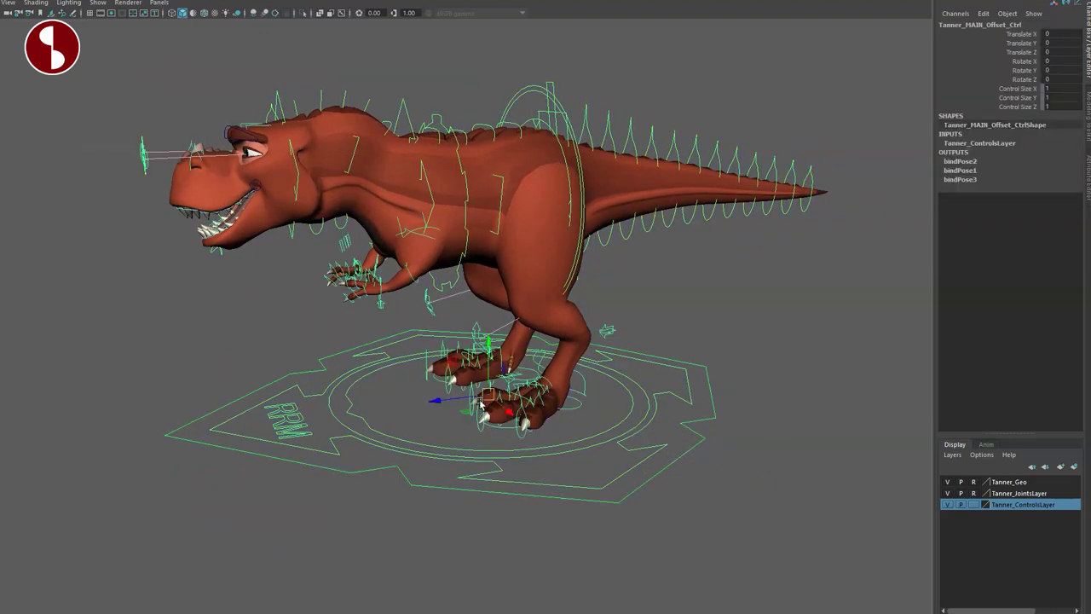
mouse_move(489, 395)
left_mouse_down()
mouse_move(504, 412)
mouse_move(480, 413)
left_mouse_up()
key("ctrl+z")
Try moving the whole dinosaur with the arrow-shaped main control on the ground
left_click(607, 462)
left_click(632, 468)
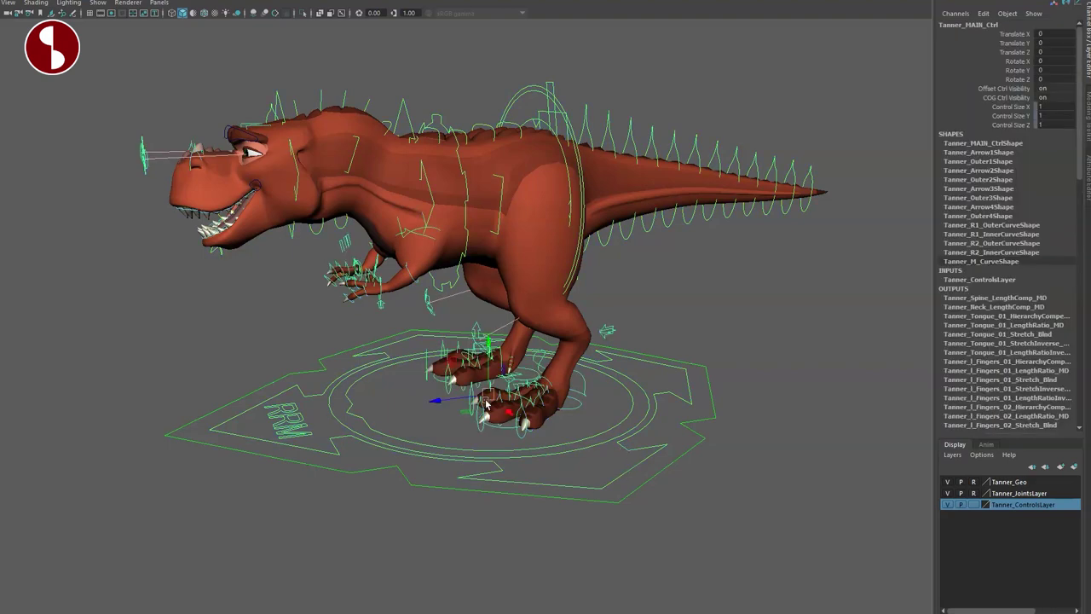
mouse_move(489, 396)
left_mouse_down()
mouse_move(474, 411)
mouse_move(487, 415)
mouse_move(503, 399)
mouse_move(474, 423)
mouse_move(486, 411)
left_mouse_up()
key("ctrl+z")
left_click(410, 426)
key("ctrl+z")
Try moving the dinosaur away from the outer ground controls with the inner main control
left_click_drag(538, 512, 521, 486, "alt")
left_click_drag(508, 388, 509, 570)
left_click_drag(535, 530, 541, 509, "alt")
right_click_drag(540, 509, 479, 482, "alt")
left_click_drag(441, 503, 523, 494)
left_click_drag(604, 445, 607, 456)
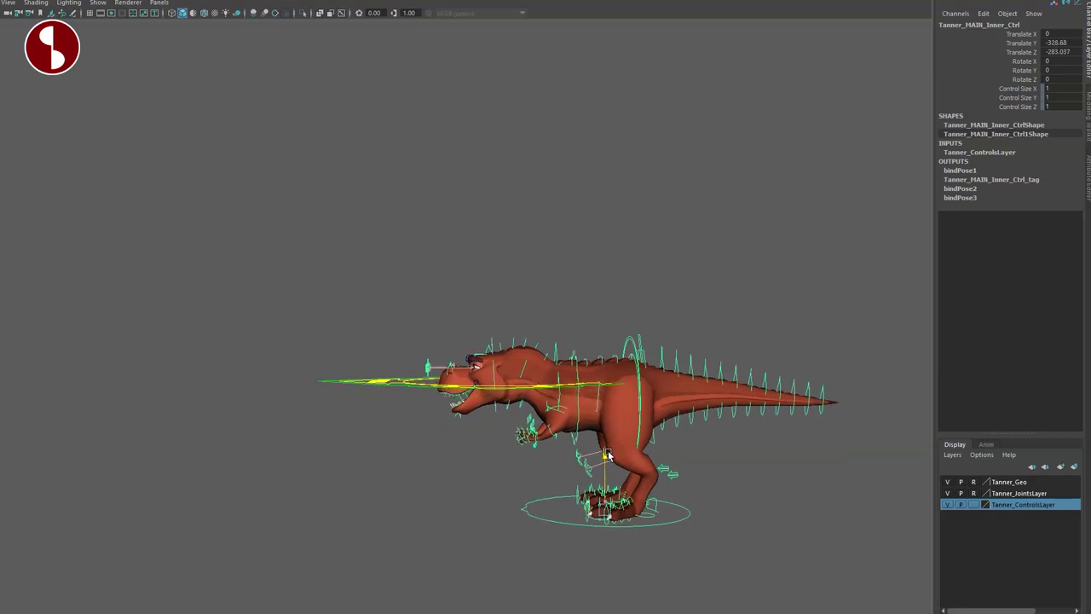
Try moving a ground control while the dinosaur is offset from it, and undo all the main control moves
left_click_drag(478, 425, 504, 461, "alt")
left_click(405, 375)
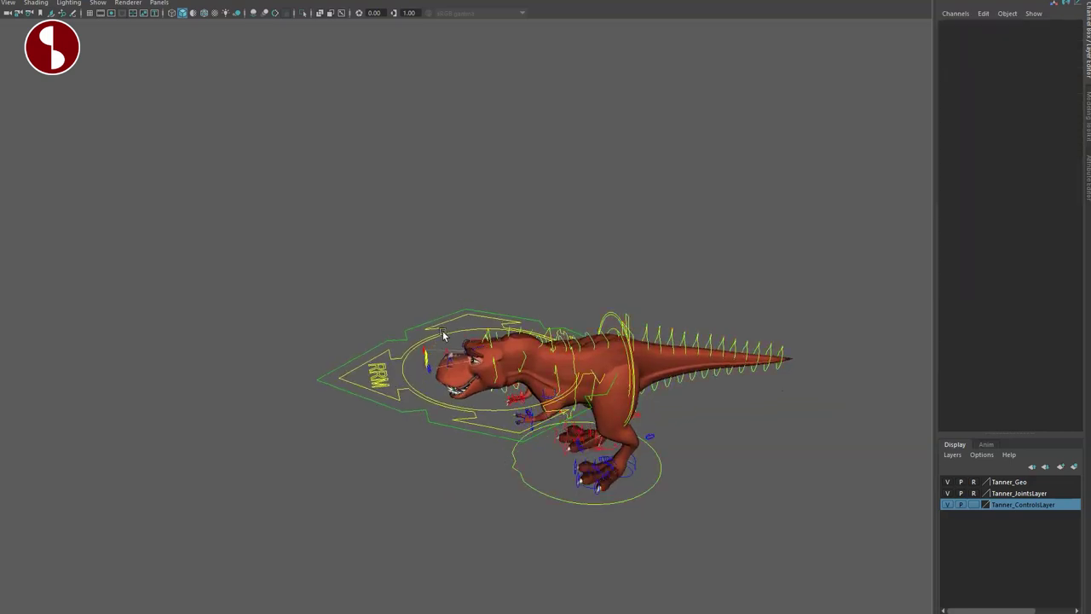
left_click(433, 347)
mouse_move(445, 344)
left_mouse_down()
mouse_move(529, 409)
mouse_move(456, 324)
mouse_move(580, 415)
mouse_move(441, 341)
left_mouse_up()
key("ctrl+z")
middle_click_drag(454, 424, 435, 404, "alt")
right_click_drag(434, 404, 464, 423, "alt")
key("ctrl+z")
key("ctrl+z")
key("ctrl+z")
key("ctrl+z")
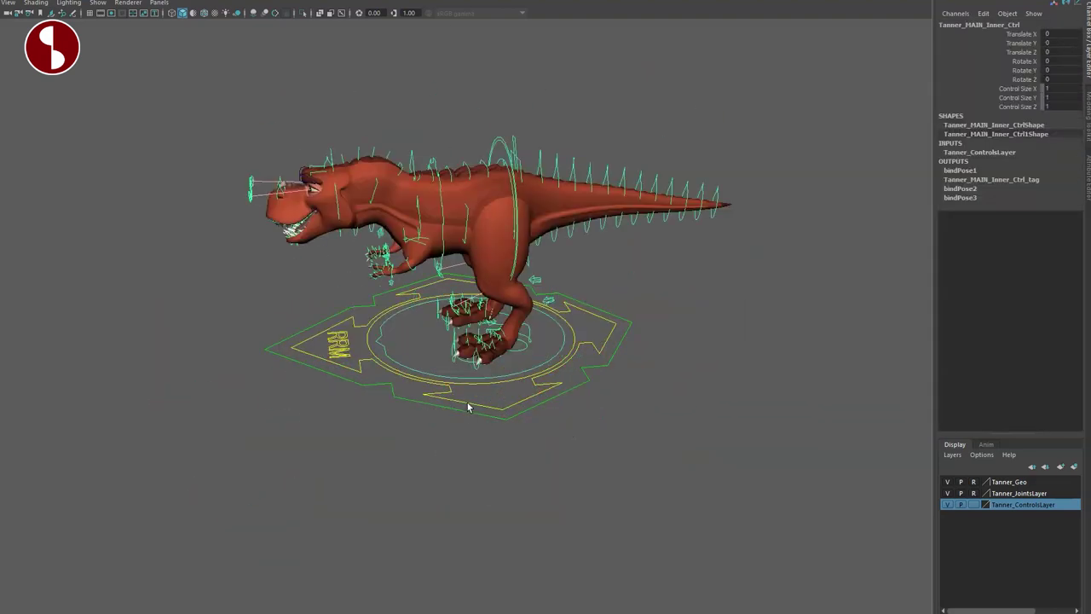
Try moving the inner main control once more, and undo the move
middle_click_drag(504, 405, 515, 425, "alt")
right_click_drag(515, 425, 537, 462, "alt")
left_click_drag(538, 463, 522, 434, "alt")
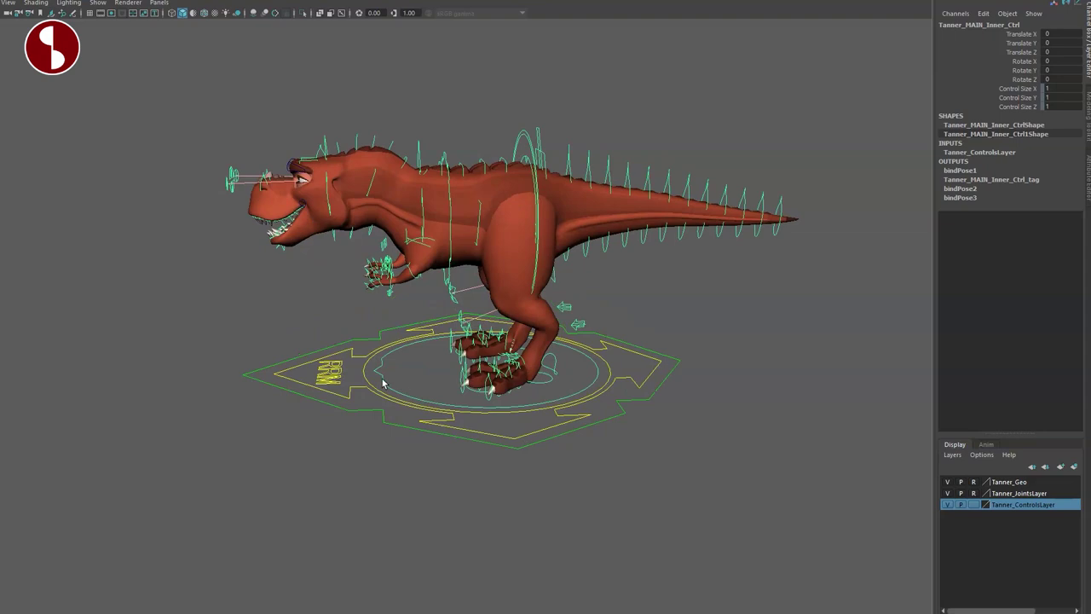
left_click_drag(484, 365, 537, 524)
key("ctrl+z")
key("ctrl+z")
right_click_drag(430, 362, 515, 452, "alt")
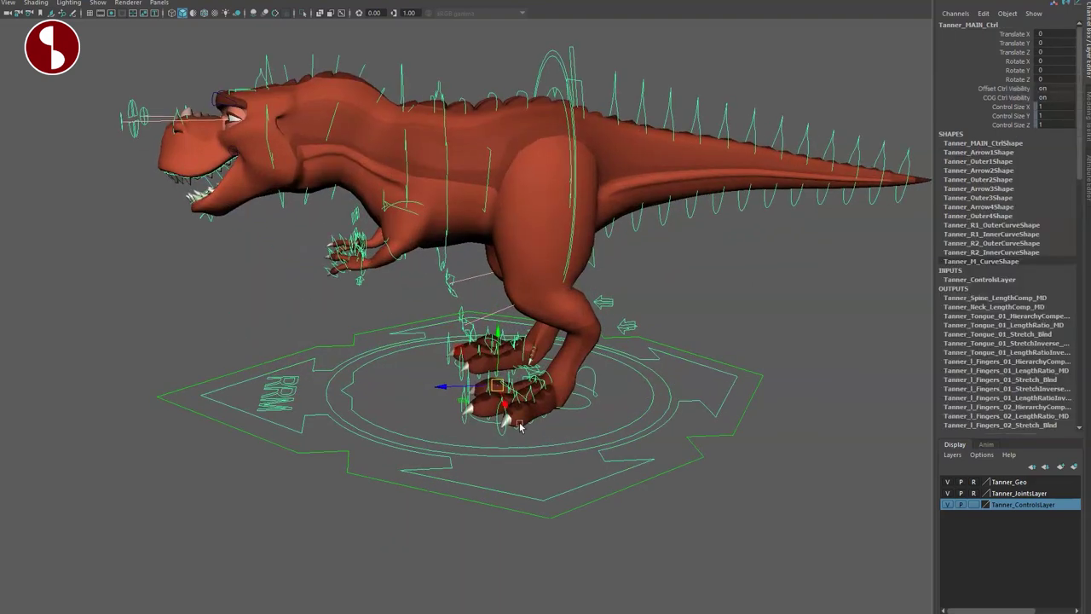
mouse_move(465, 413)
left_mouse_down("alt")
mouse_move(545, 402)
mouse_move(449, 415)
left_mouse_up("alt")
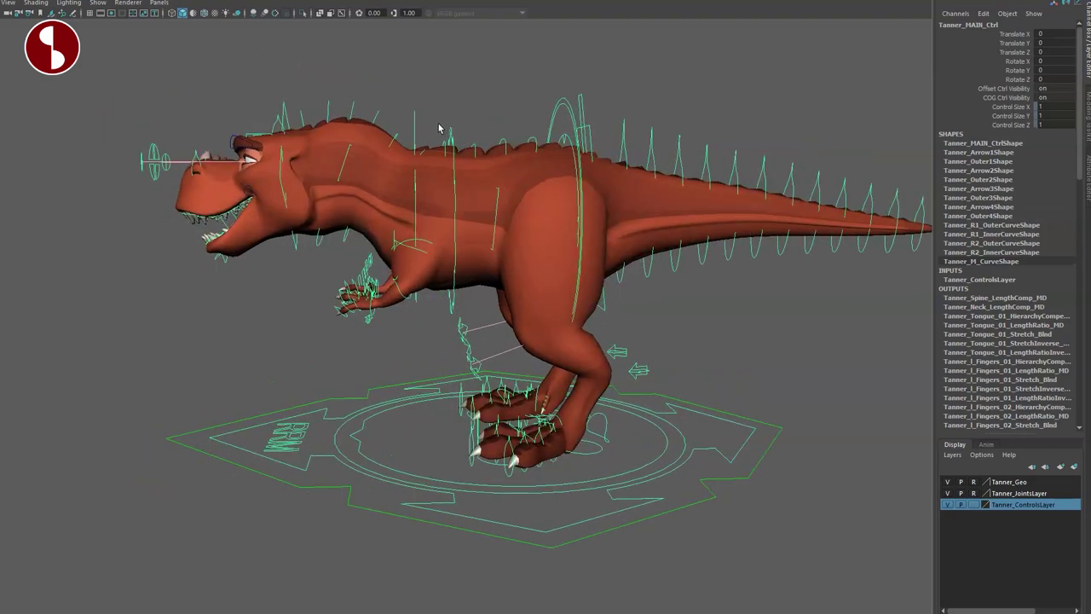
Try moving the body controls along the dinosaur's back and hips
left_click_drag(440, 125, 471, 139)
left_click_drag(466, 199, 475, 243, "alt")
key("ctrl+z")
left_click_drag(534, 119, 536, 124)
left_click_drag(533, 222, 532, 232)
key("ctrl+z")
Examine the transform attributes of the main offset, main inner and main ground controls one after another
middle_click_drag(526, 392, 539, 301, "alt")
left_click_drag(539, 301, 564, 383, "alt")
left_click_drag(738, 361, 714, 351)
right_click_drag(651, 383, 642, 434, "alt")
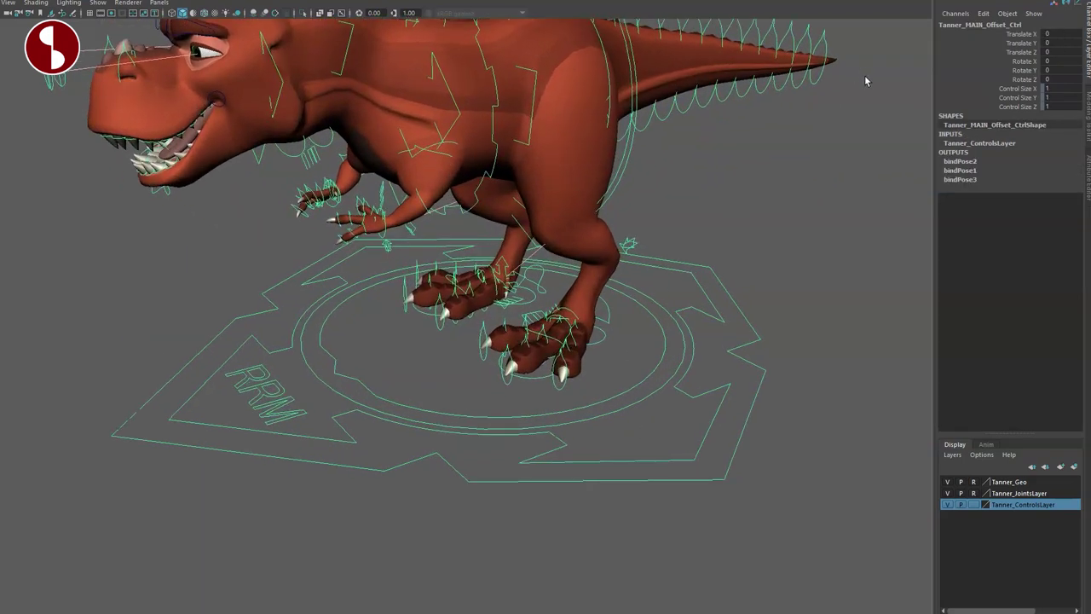
left_click_drag(698, 393, 644, 390)
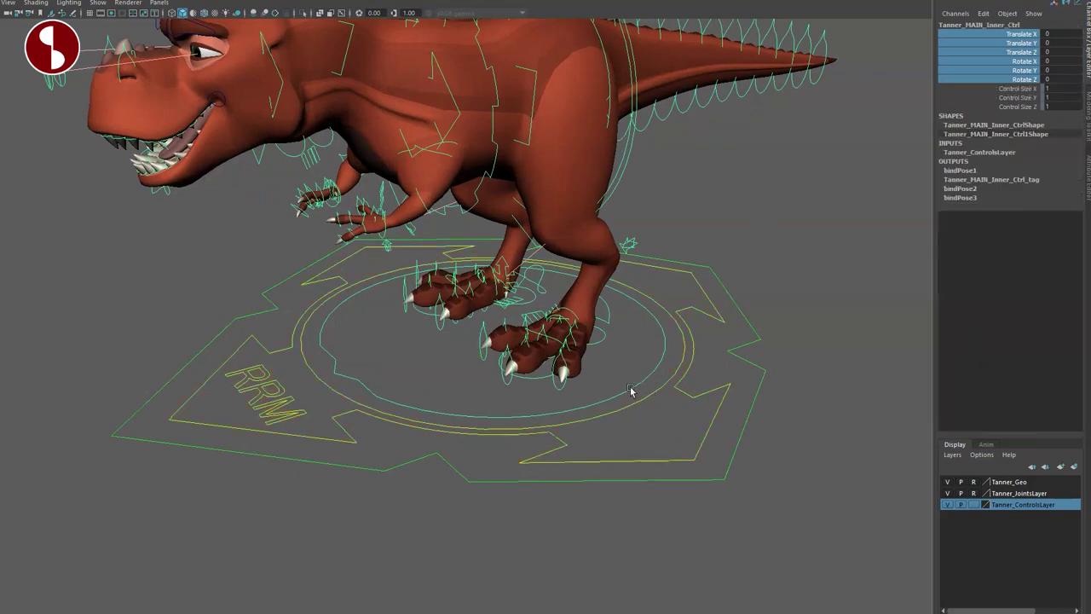
left_click(264, 419)
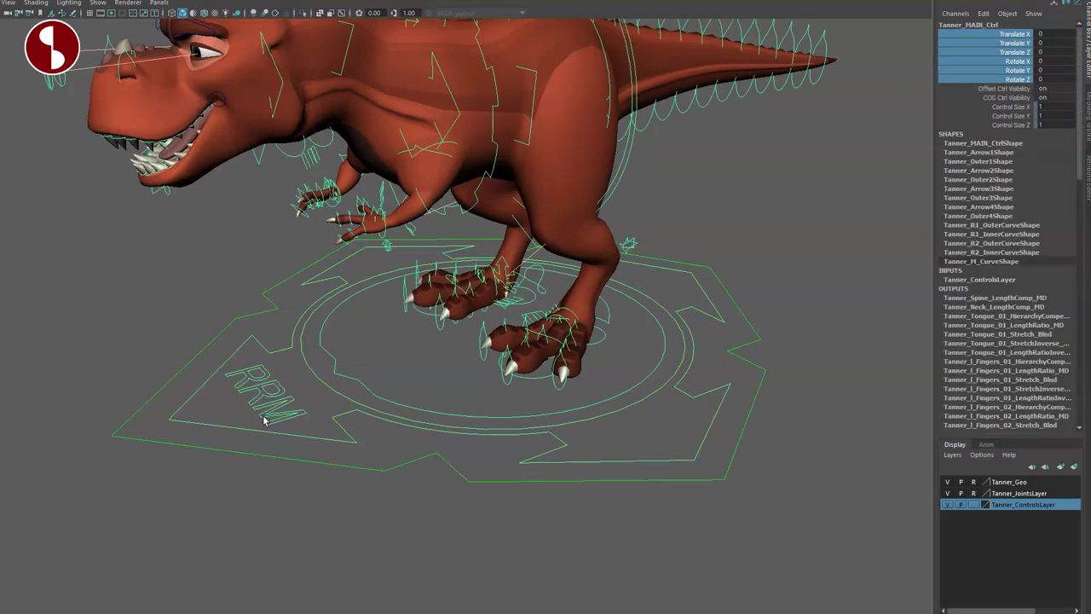
left_click(420, 534)
Examine the left foot up close, including its heel IK control
middle_click_drag(530, 365, 531, 412, "alt")
left_click_drag(452, 414, 401, 414, "alt")
middle_click_drag(477, 425, 449, 363, "alt")
mouse_move(449, 363)
right_mouse_down("alt")
mouse_move(532, 402)
mouse_move(433, 349)
right_mouse_up("alt")
left_click_drag(433, 349, 500, 353, "alt")
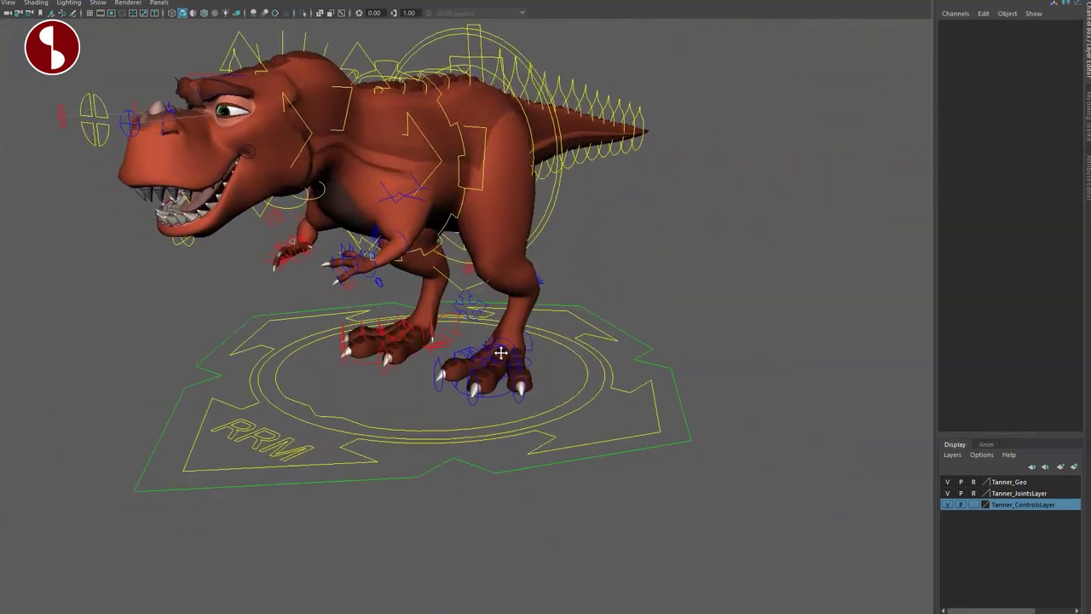
right_click_drag(499, 353, 571, 447, "alt")
left_click_drag(571, 447, 530, 458, "alt")
right_click_drag(530, 458, 619, 466, "alt")
left_click_drag(619, 465, 591, 431, "alt")
left_click(685, 339)
middle_click_drag(592, 432, 583, 457, "alt")
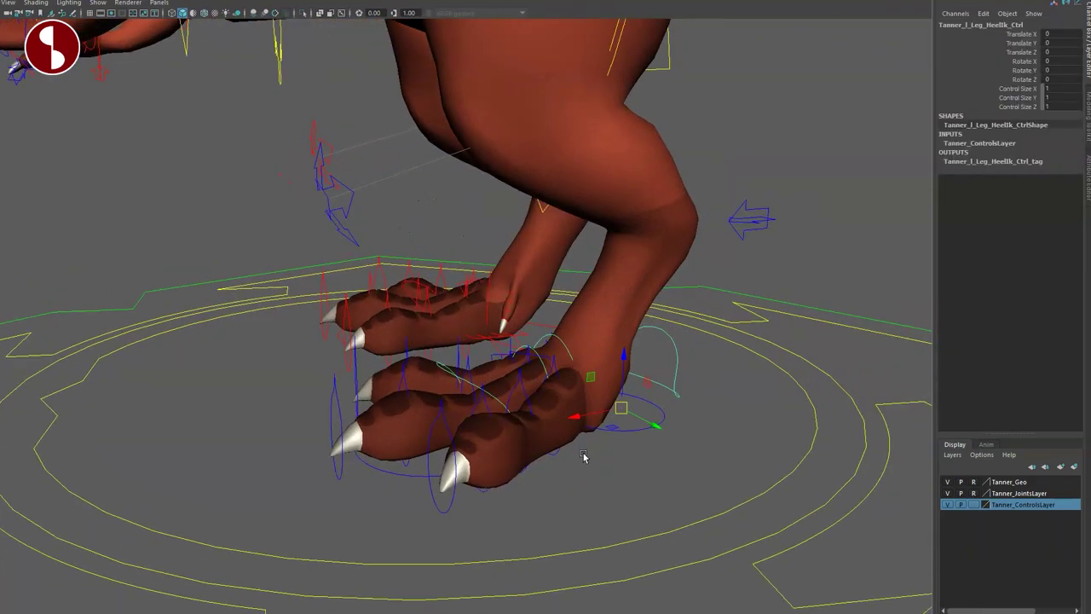
left_click_drag(466, 385, 527, 414, "alt")
left_click(498, 465)
left_click_drag(549, 476, 582, 455, "alt")
Cycle the viewport through wireframe and shaded display, ending with shaded display with texture maps
right_click_drag(582, 456, 307, 341, "alt")
middle_click_drag(430, 281, 438, 350, "alt")
mouse_move(437, 349)
left_mouse_down("alt")
mouse_move(361, 358)
mouse_move(480, 324)
mouse_move(443, 375)
left_mouse_up("alt")
key("4")
key("5")
key("6")
middle_click_drag(433, 382, 435, 282, "alt")
Try moving the left leg's heel control with the Move tool
right_click_drag(435, 281, 619, 457, "alt")
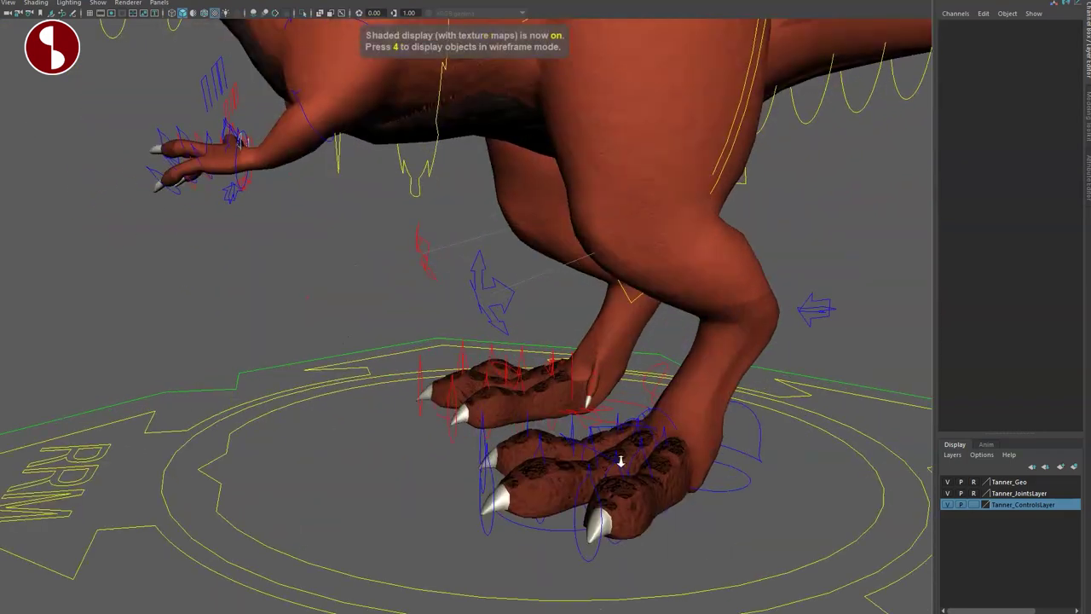
middle_click_drag(619, 458, 503, 391, "alt")
left_click(650, 403)
left_click_drag(640, 444, 588, 420, "alt")
key("w")
key("ctrl+z")
Try moving the left knee control in front of the leg
left_click(361, 250)
left_click_drag(344, 220, 409, 266)
key("ctrl+z")
key("q")
Try moving the left heel IK control and the left foot IK control
left_click(657, 388)
right_click_drag(646, 400, 692, 423, "alt")
key("w")
left_click_drag(631, 392, 623, 418, "alt")
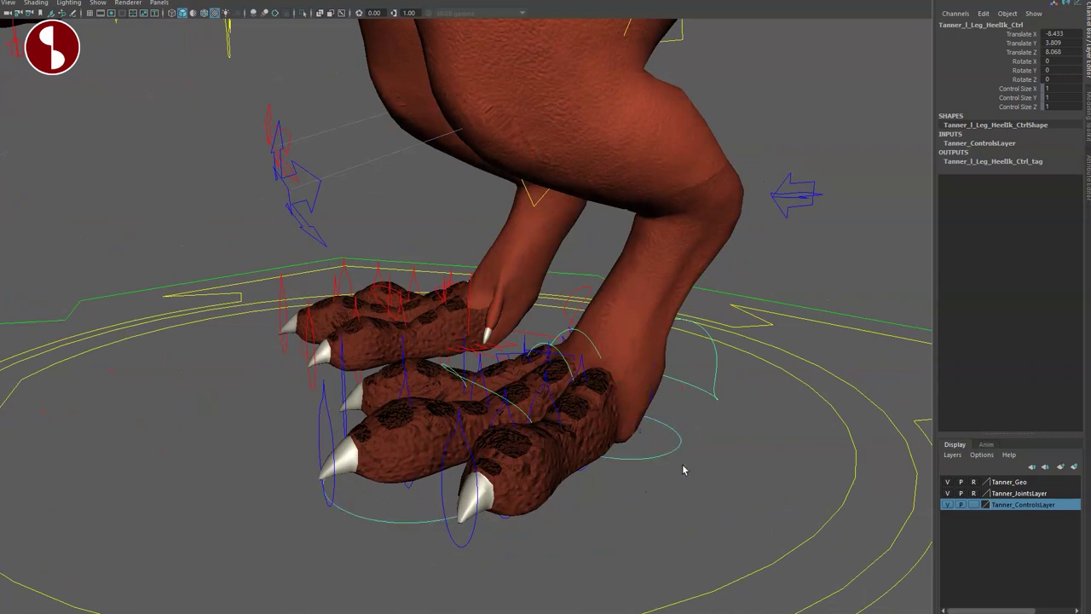
left_click_drag(683, 470, 654, 484, "alt")
mouse_move(682, 226)
left_mouse_down()
mouse_move(696, 230)
mouse_move(684, 225)
left_mouse_up()
key("ctrl+z")
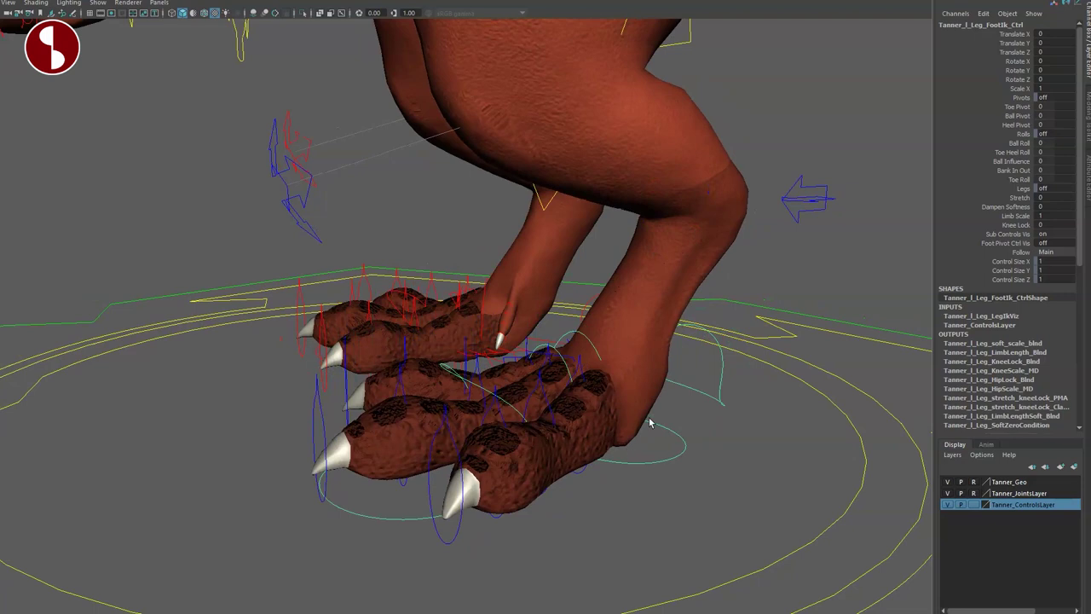
Try adjusting the toe pivot controls on the left foot
left_click(520, 404)
mouse_move(524, 403)
left_mouse_down()
mouse_move(513, 416)
mouse_move(540, 391)
mouse_move(510, 397)
left_mouse_up()
key("ctrl+z")
left_click(555, 348)
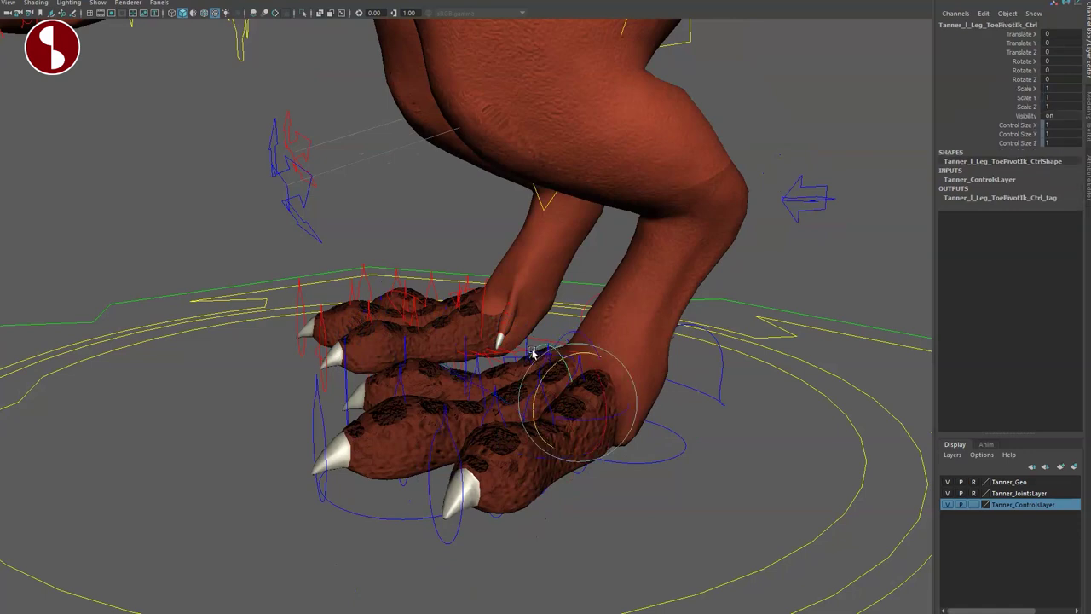
mouse_move(558, 366)
left_mouse_down()
mouse_move(583, 336)
mouse_move(566, 360)
mouse_move(571, 375)
mouse_move(559, 379)
mouse_move(572, 363)
left_mouse_up()
key("ctrl+z")
key("q")
Try shifting the left heel IK control sideways and forward, and undo the move
left_click_drag(620, 442, 568, 406, "alt")
key("w")
left_click(665, 377)
left_click_drag(646, 412, 668, 450)
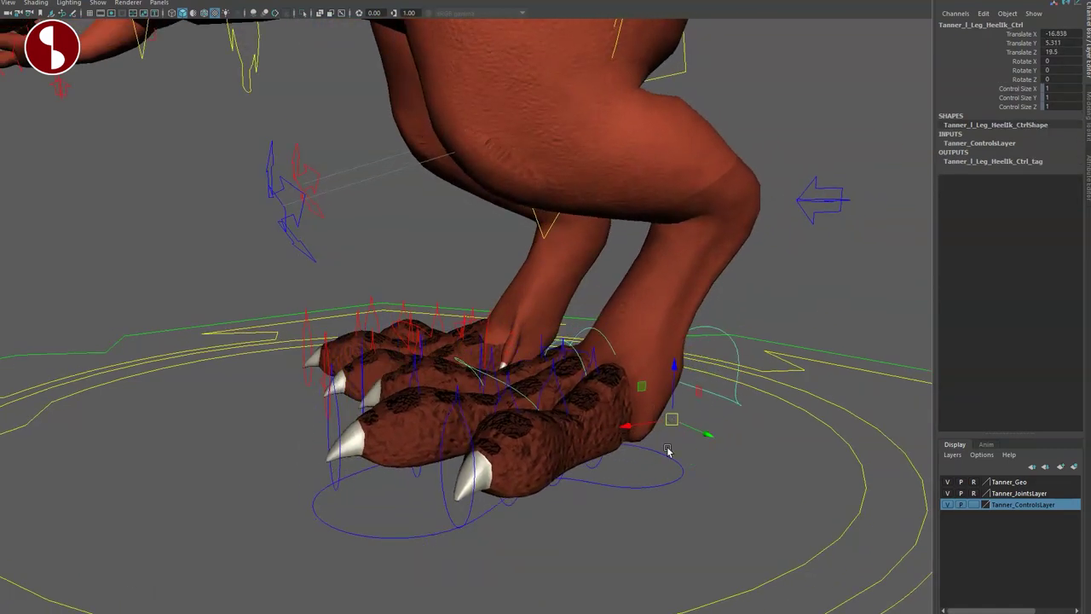
key("ctrl+z")
key("q")
Try moving the left foot IK control on its own, and undo the move
left_click(641, 485)
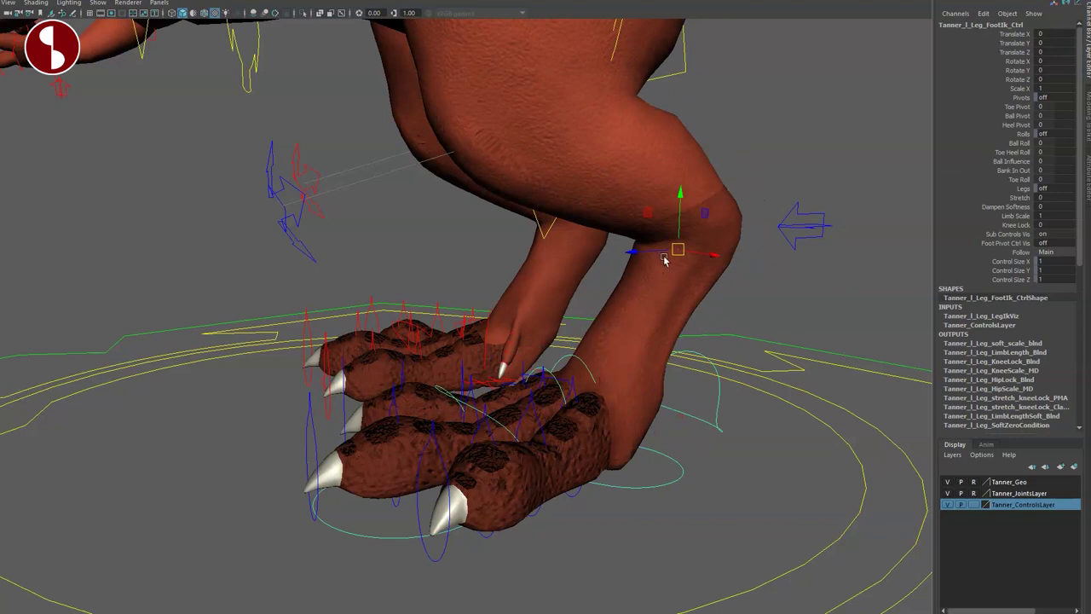
left_click_drag(621, 250, 640, 230)
key("ctrl+z")
key("q")
Try rotating the left heel control with the Rotate tool
left_click(716, 404)
key("e")
left_click_drag(631, 407, 643, 402)
key("ctrl+z")
key("q")
Set the left foot IK control's Toe Pivot to 0.5
left_click(655, 489)
middle_click_drag(684, 437, 695, 450, "alt")
middle_click_drag(722, 322, 724, 310, "alt")
right_click_drag(724, 309, 663, 341, "alt")
left_click_drag(662, 341, 640, 349, "alt")
middle_click_drag(719, 326, 790, 337, "alt")
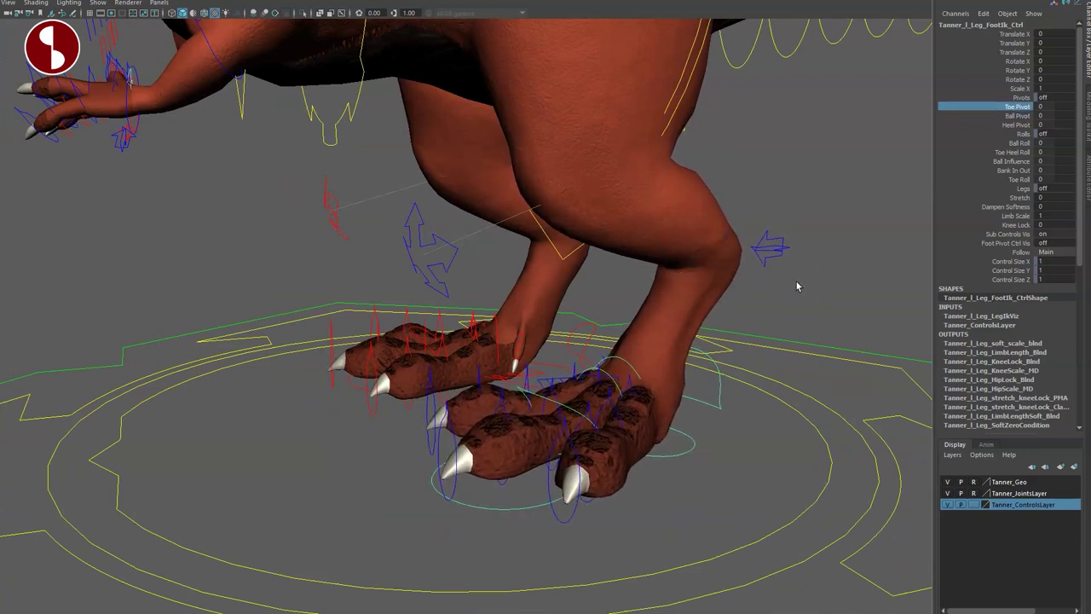
middle_click_drag(770, 166, 751, 266)
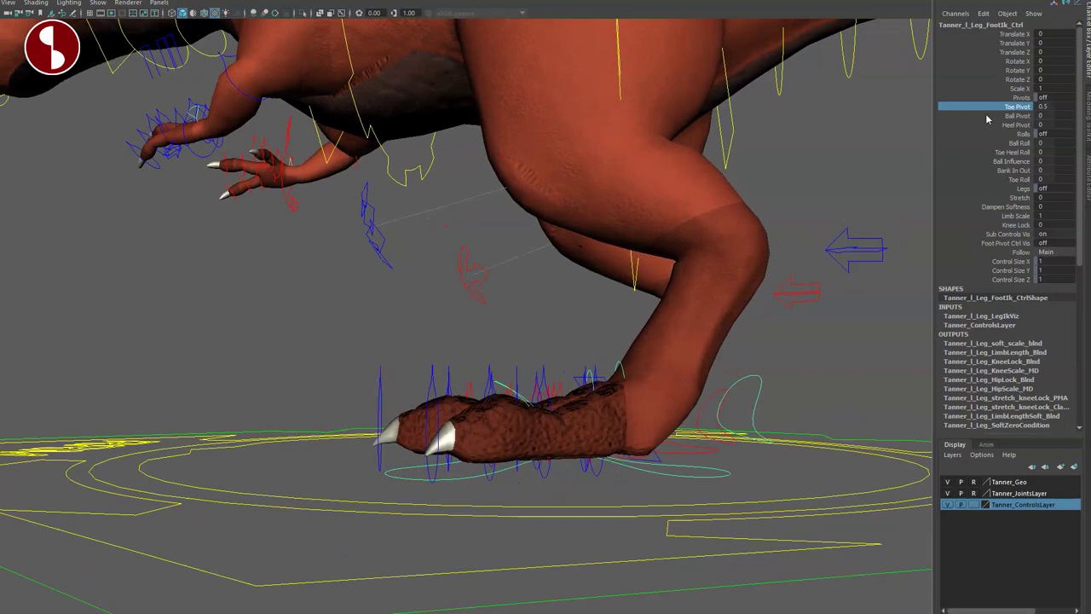
Try changing the left foot's Ball Pivot and Heel Pivot values
middle_click_drag(800, 199, 839, 211)
key("ctrl+z")
left_click(984, 107)
key("ctrl+z")
left_click_drag(768, 274, 765, 322, "alt")
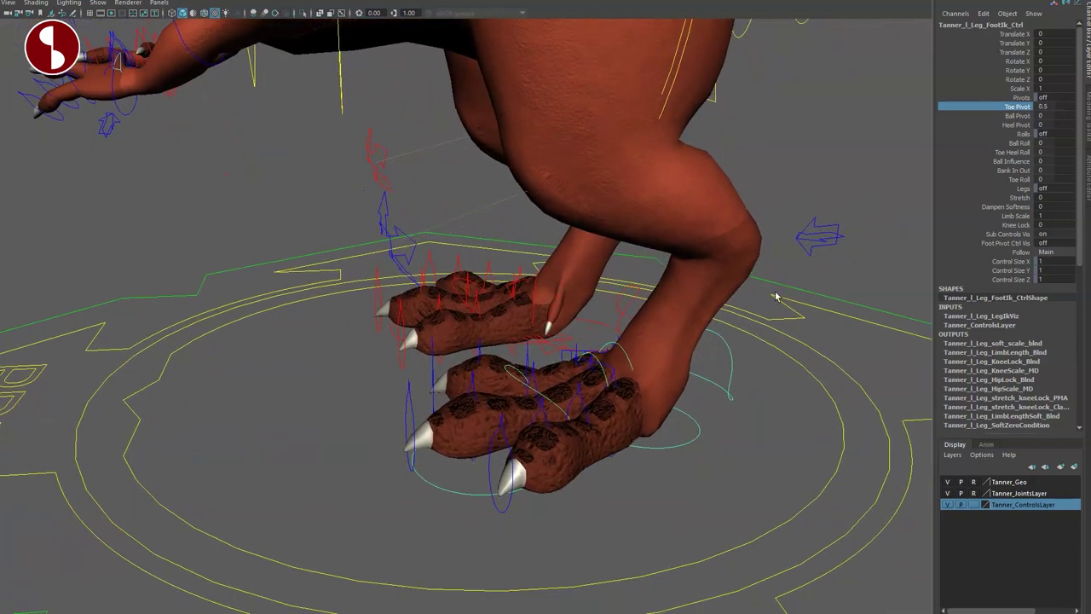
left_click(985, 125)
mouse_move(787, 294)
middle_mouse_down()
mouse_move(823, 297)
mouse_move(738, 300)
mouse_move(804, 301)
middle_mouse_up()
key("ctrl+z")
Try changing the left foot's Ball Roll and Toe Heel Roll values
left_click_drag(786, 352, 826, 341, "alt")
left_click(1002, 143)
middle_click_drag(819, 268, 839, 281)
key("ctrl+z")
mouse_move(864, 219)
middle_mouse_down()
mouse_move(875, 220)
mouse_move(861, 223)
middle_mouse_up()
key("ctrl+z")
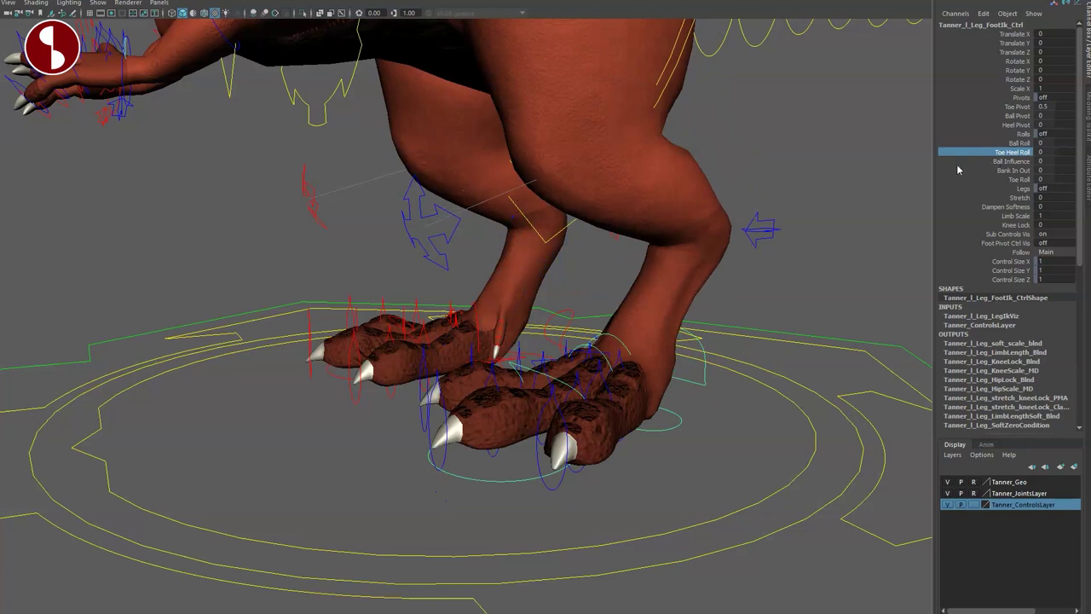
Try changing the left foot's Toe Heel Roll together with Ball Influence, and its Toe Roll
left_click(594, 348)
left_click(668, 430)
left_click_drag(979, 154, 978, 164)
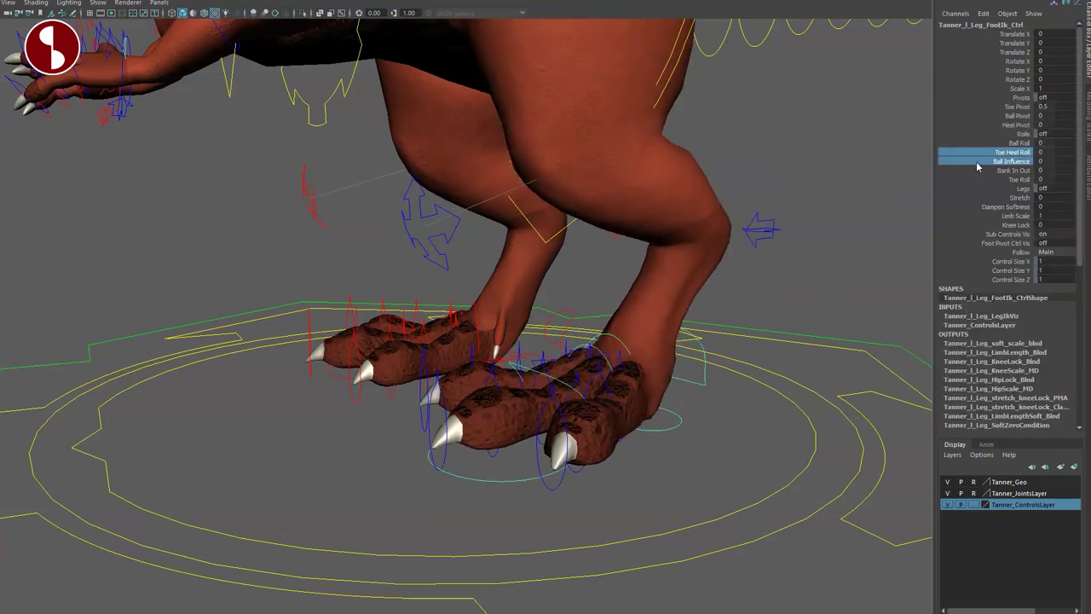
middle_click_drag(901, 185, 852, 195)
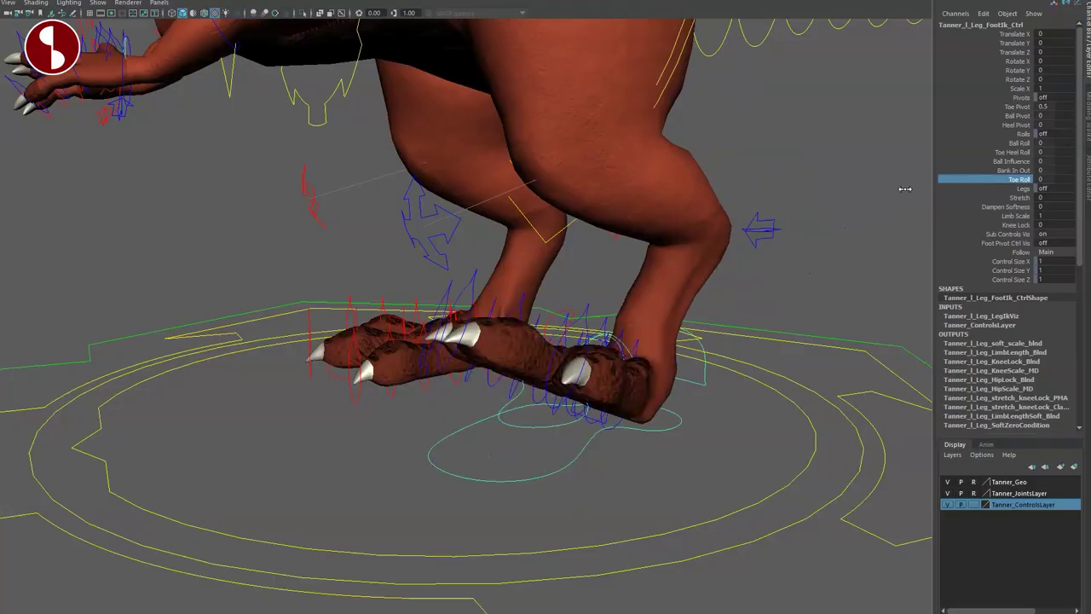
middle_click_drag(905, 189, 892, 188)
key("ctrl+z")
Try pulling the left foot IK control down and away from the body with Stretch set to 1
left_click(1015, 197)
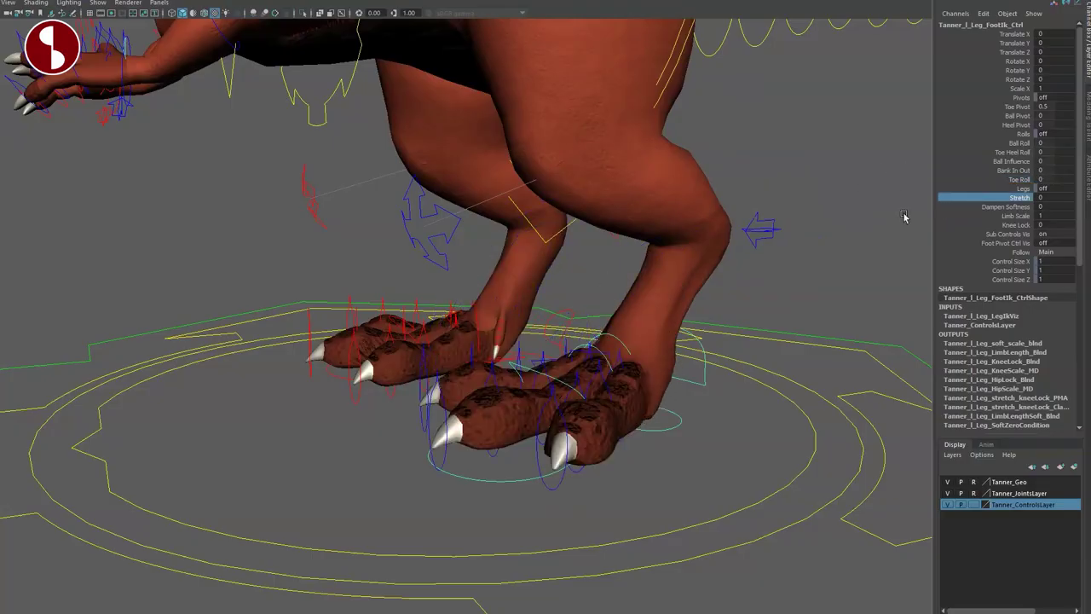
scroll(641, 383, "down", 5)
key("w")
left_click_drag(582, 281, 626, 461)
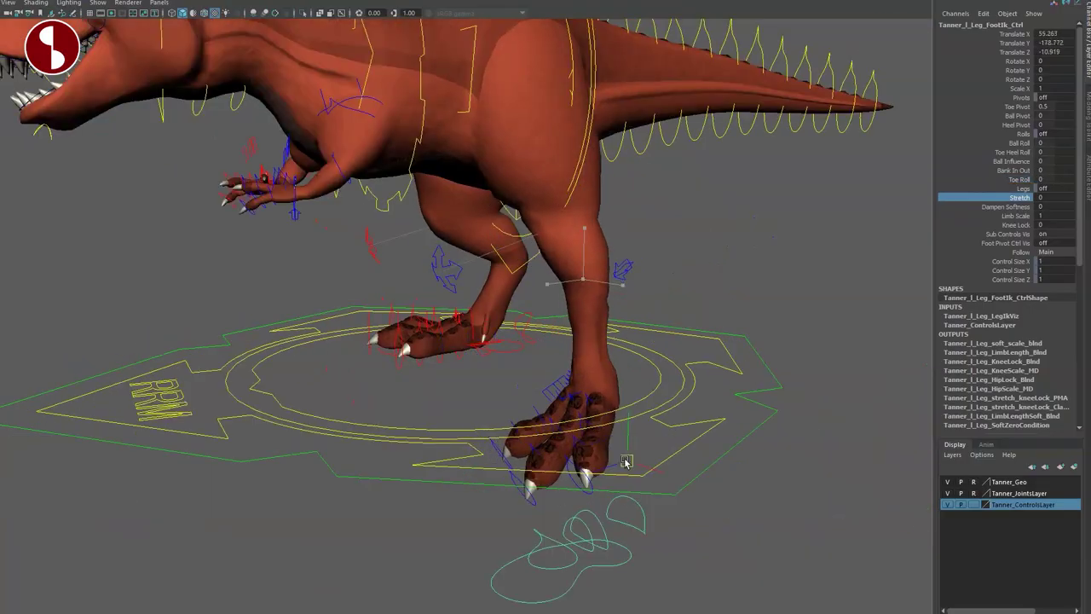
middle_click_drag(993, 203, 768, 237)
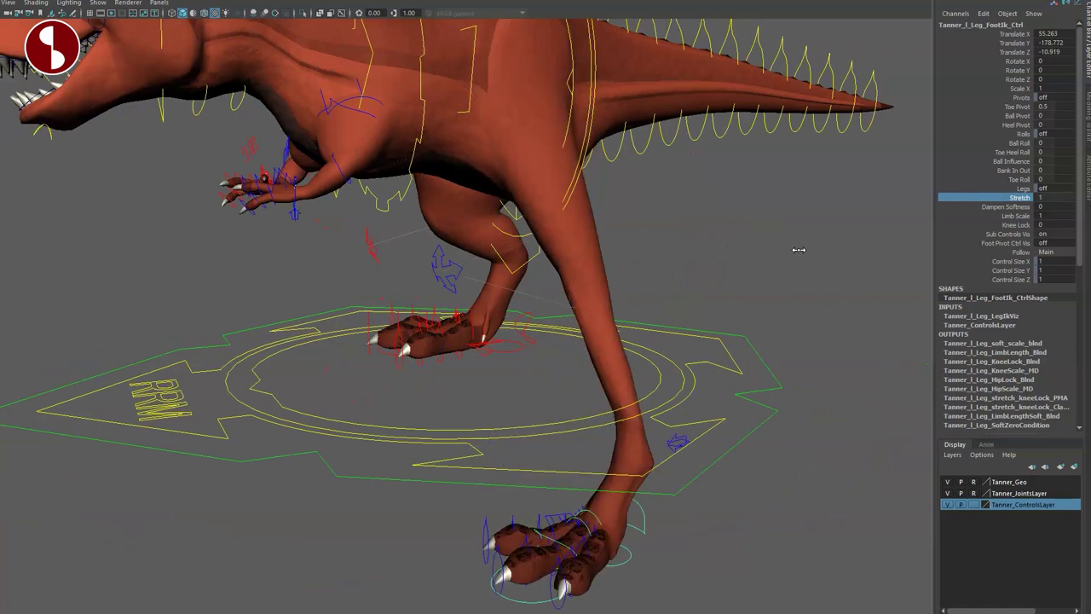
key("ctrl+z")
key("ctrl+z")
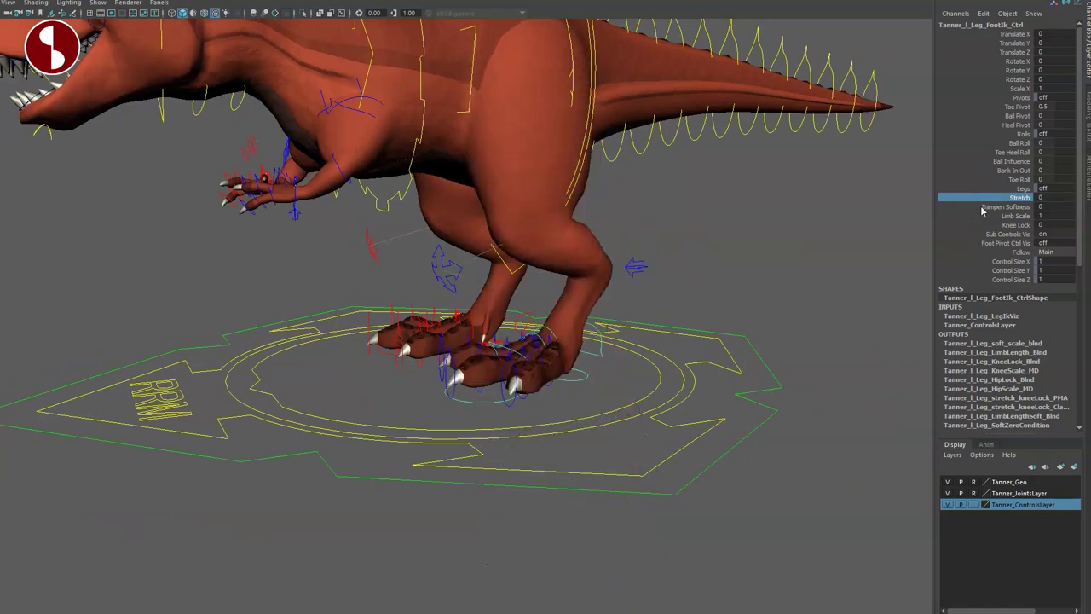
Try setting the left foot's Knee Lock to 1 and using the knee control, and undo the changes
middle_click_drag(832, 211, 850, 209)
key("ctrl+z")
middle_click_drag(734, 211, 754, 204)
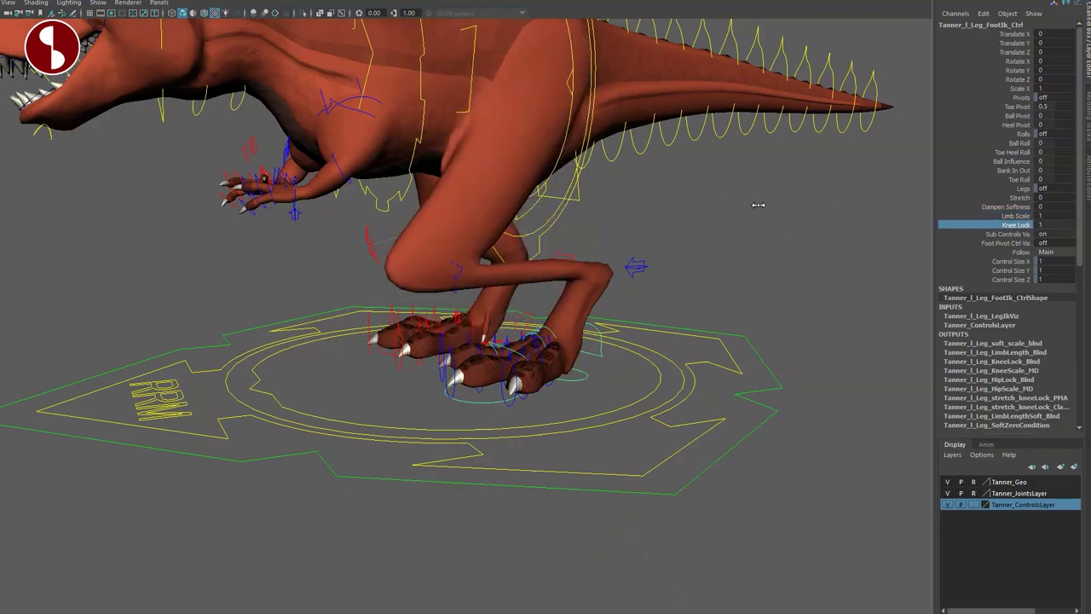
left_click_drag(433, 296, 489, 245, "alt")
left_click(465, 308)
key("ctrl+z")
key("ctrl+z")
key("ctrl+z")
key("ctrl+z")
Select the left foot IK control and review its attributes, including Foot Pivot Ctrl Vis
right_click_drag(602, 370, 687, 406, "alt")
key("q")
mouse_move(687, 406)
left_mouse_down("alt")
mouse_move(692, 427)
mouse_move(653, 408)
mouse_move(674, 395)
left_mouse_up("alt")
left_click(649, 391)
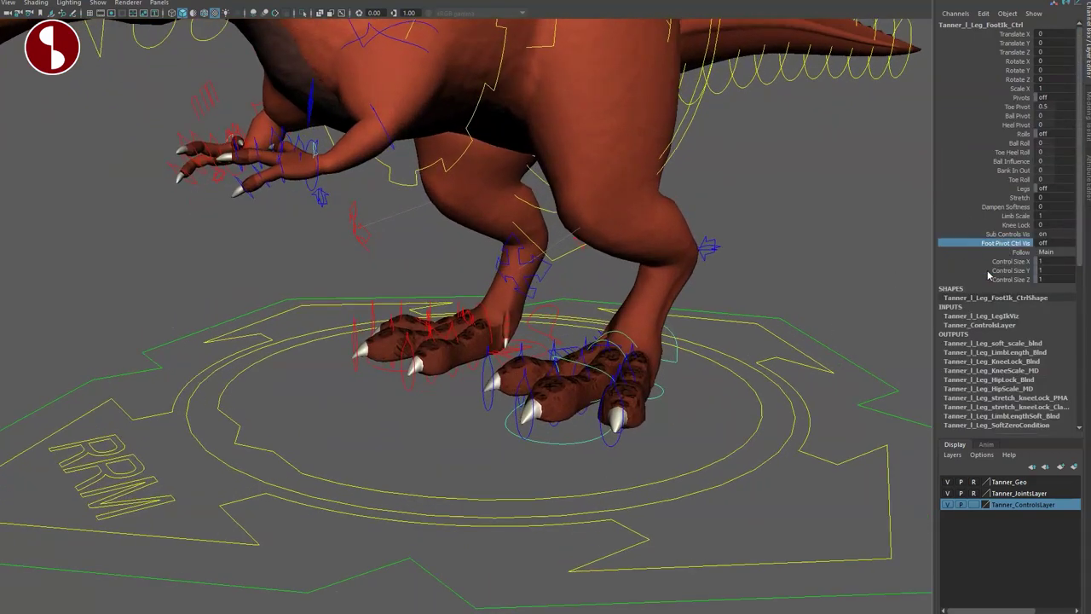
left_click_drag(989, 277, 956, 81)
Examine the toe controls around the left foot
left_click_drag(602, 399, 572, 398, "alt")
right_click_drag(572, 397, 597, 438, "alt")
left_click_drag(596, 438, 518, 460, "alt")
left_click(531, 499)
left_click_drag(588, 436, 539, 425, "alt")
left_click(343, 367)
left_click_drag(383, 399, 444, 418, "alt")
left_click(459, 324, "shift")
left_click_drag(578, 270, 520, 307, "alt")
left_click(574, 242, "shift")
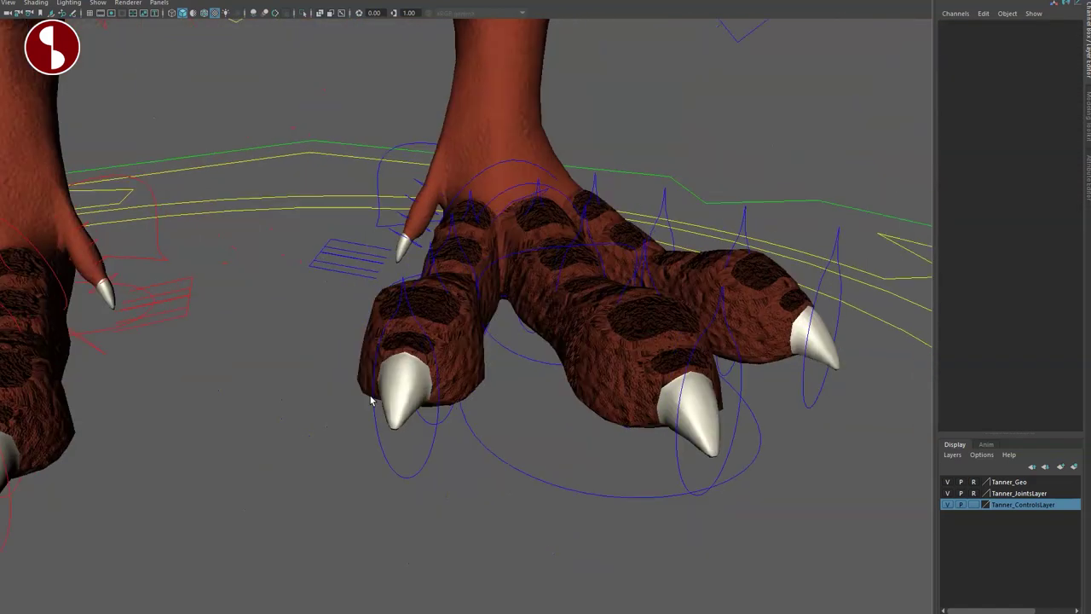
Select the left hind toe's master control and inspect its shape in wireframe and textured display
left_click_drag(341, 356, 375, 353, "alt")
middle_click_drag(375, 353, 421, 346, "alt")
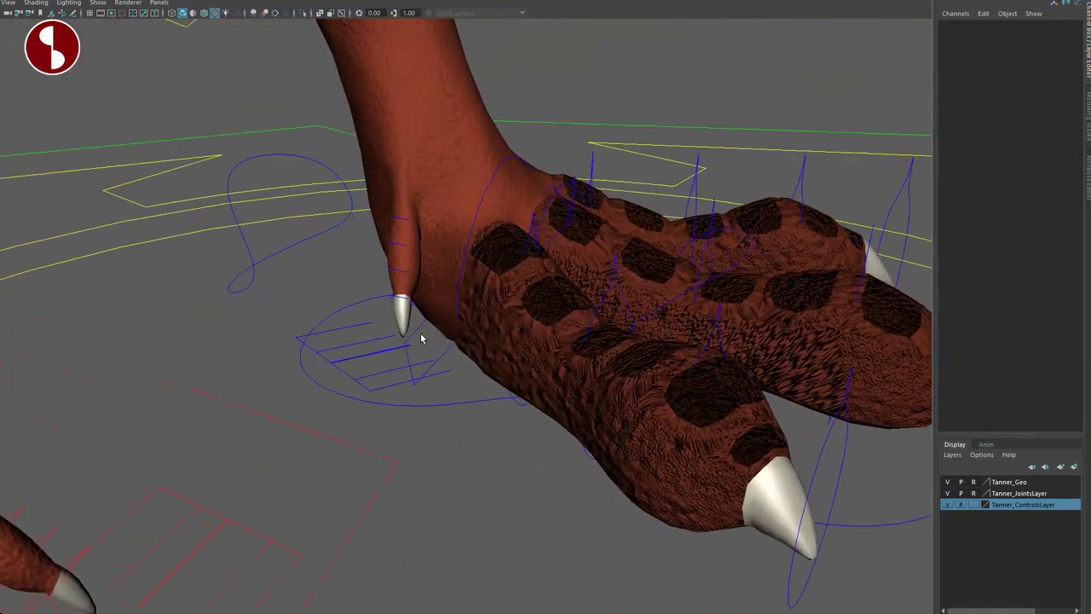
right_click_drag(421, 346, 468, 375, "alt")
left_click_drag(468, 375, 384, 343, "alt")
right_click_drag(385, 343, 503, 269, "alt")
left_click_drag(503, 270, 571, 252, "alt")
left_click(633, 273)
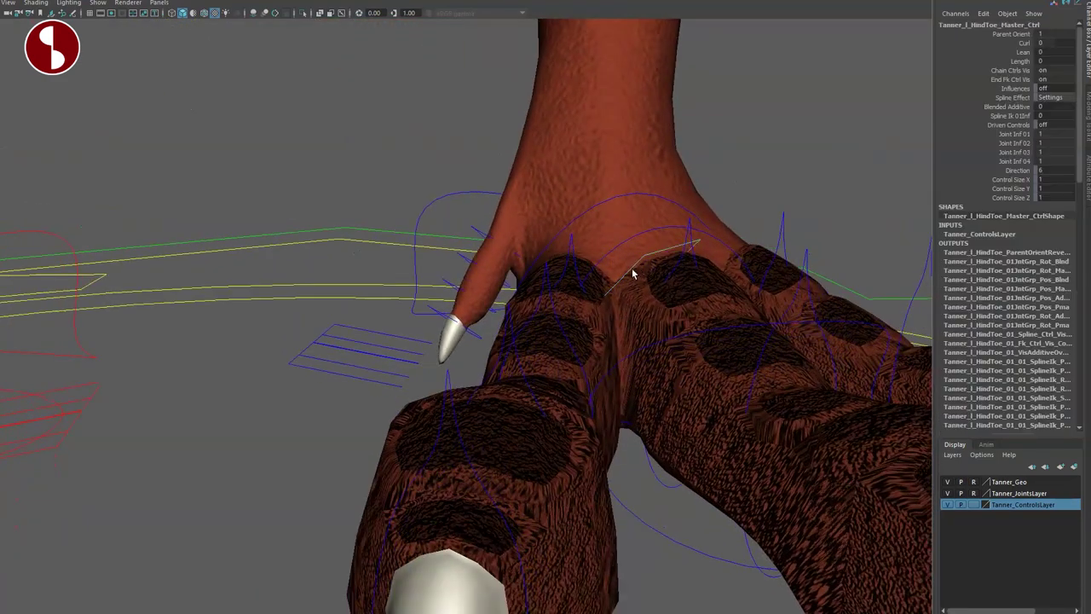
key("4")
left_click_drag(633, 271, 627, 399, "alt")
left_click_drag(587, 408, 548, 415, "alt")
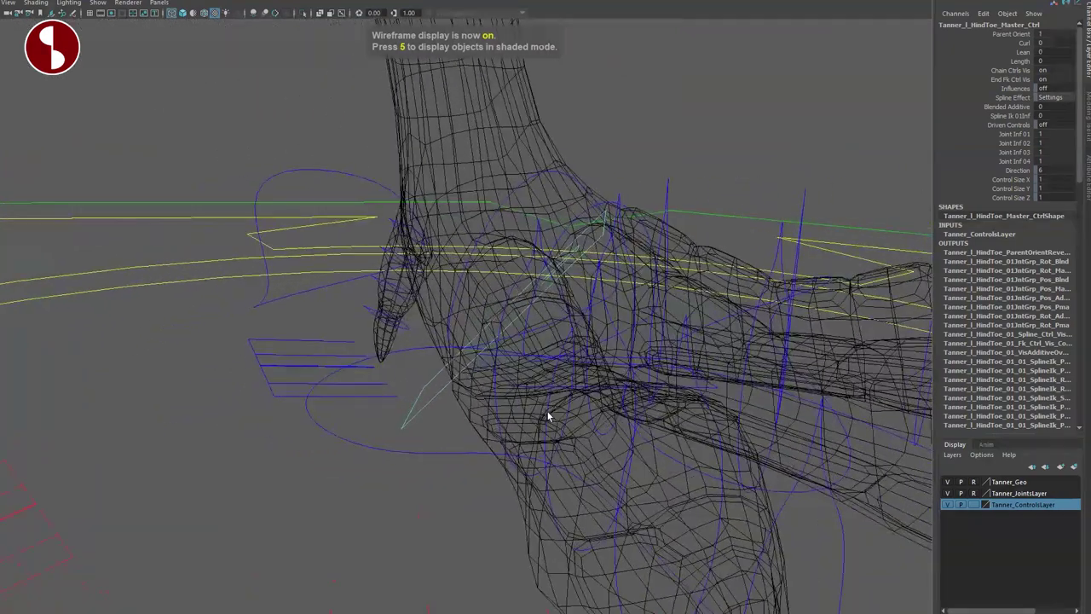
key("6")
middle_click_drag(549, 415, 560, 368, "alt")
mouse_move(560, 368)
left_mouse_down("alt")
mouse_move(598, 370)
mouse_move(666, 420)
mouse_move(658, 325)
left_mouse_up("alt")
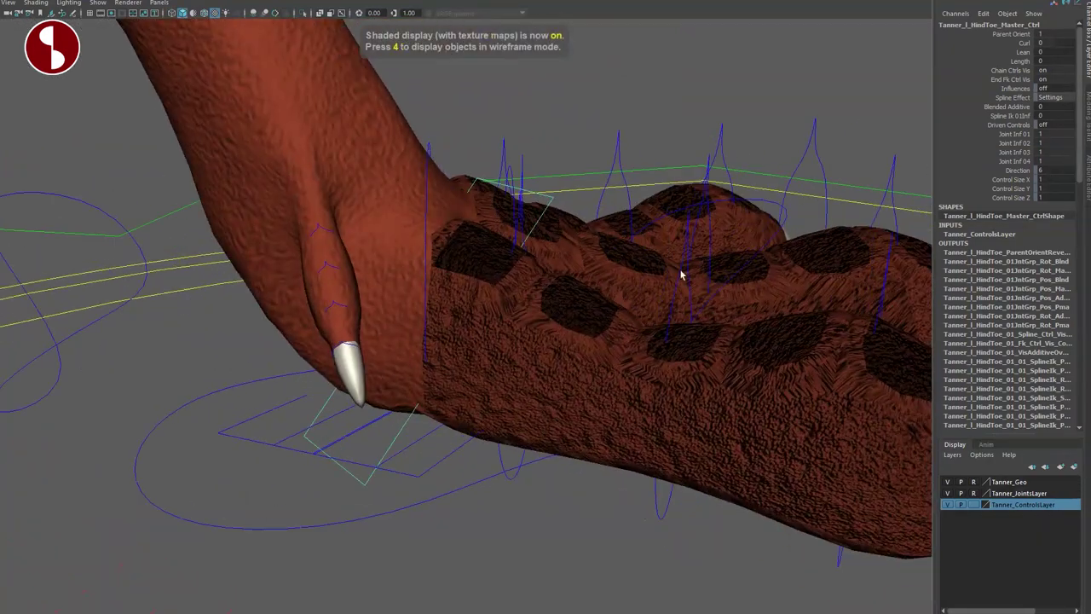
Try changing the left hind toe's Curl, Lean and Length, undo the changes and review the remaining attributes
mouse_move(785, 78)
middle_mouse_down()
mouse_move(759, 93)
mouse_move(783, 90)
middle_mouse_up()
key("ctrl+z")
left_click(964, 54)
middle_click_drag(904, 64, 959, 83)
key("ctrl+z")
key("ctrl+z")
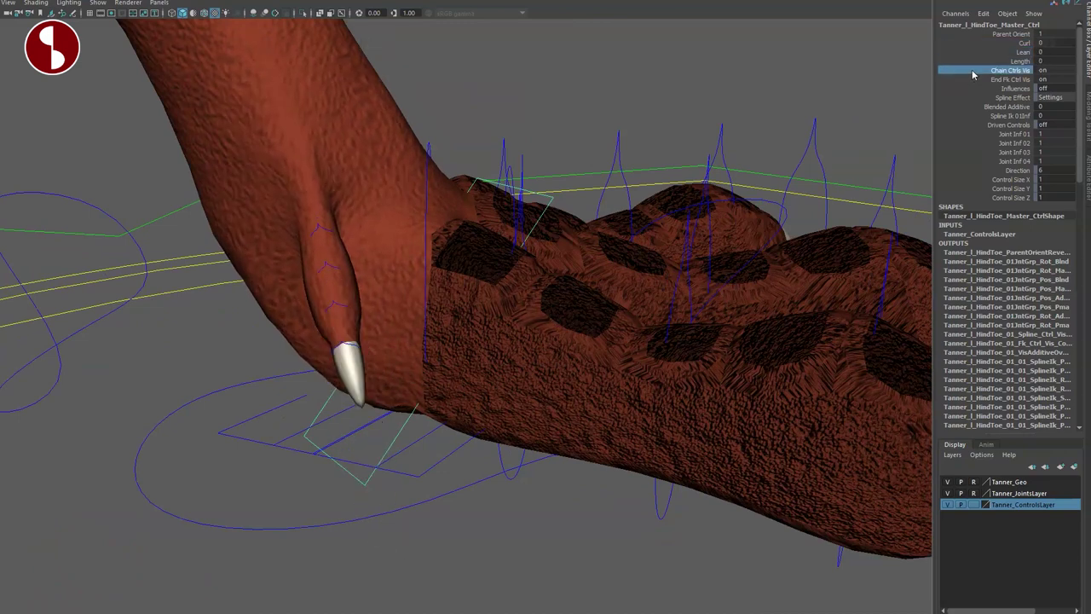
left_click_drag(974, 77, 970, 173)
Try rotating the left hind toe's FK controls on Z and undo the rotation
left_click_drag(626, 308, 525, 315, "alt")
middle_click_drag(524, 316, 481, 304, "alt")
left_click_drag(481, 303, 420, 347, "alt")
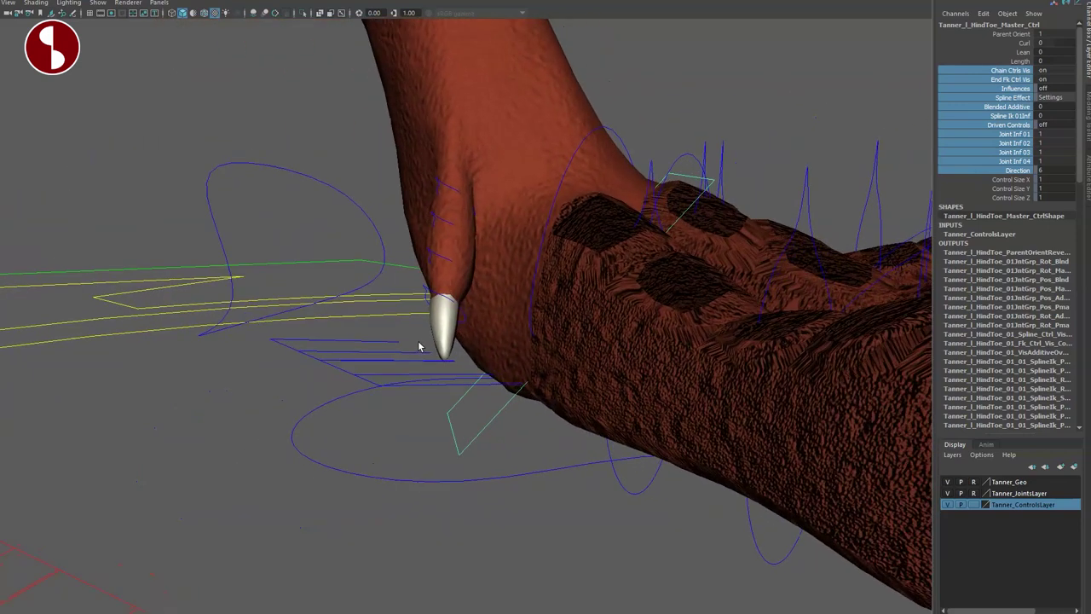
left_click(445, 186)
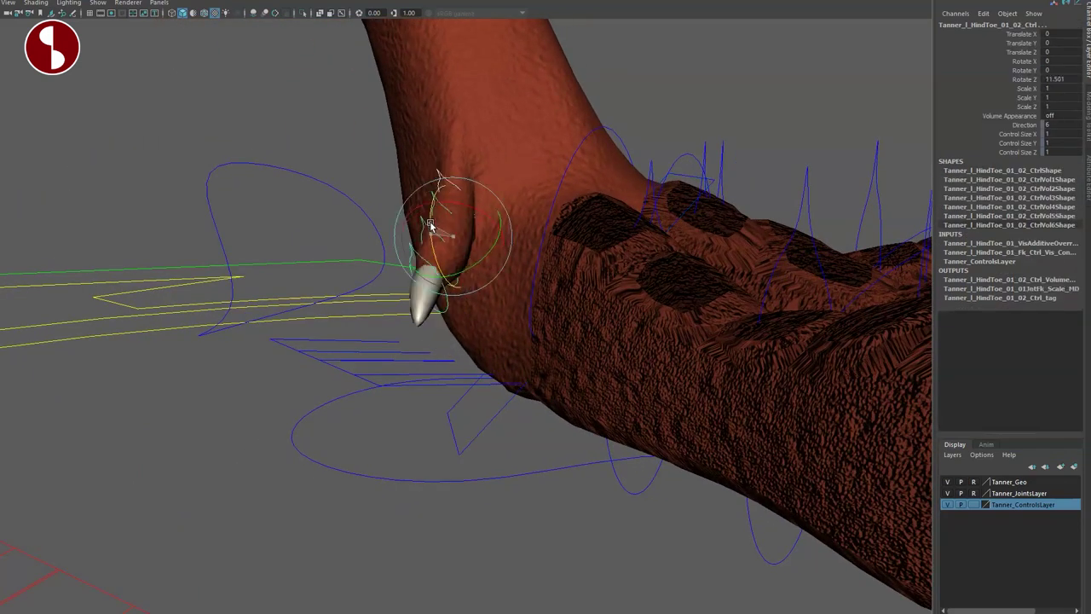
left_click_drag(426, 353, 394, 462, "alt")
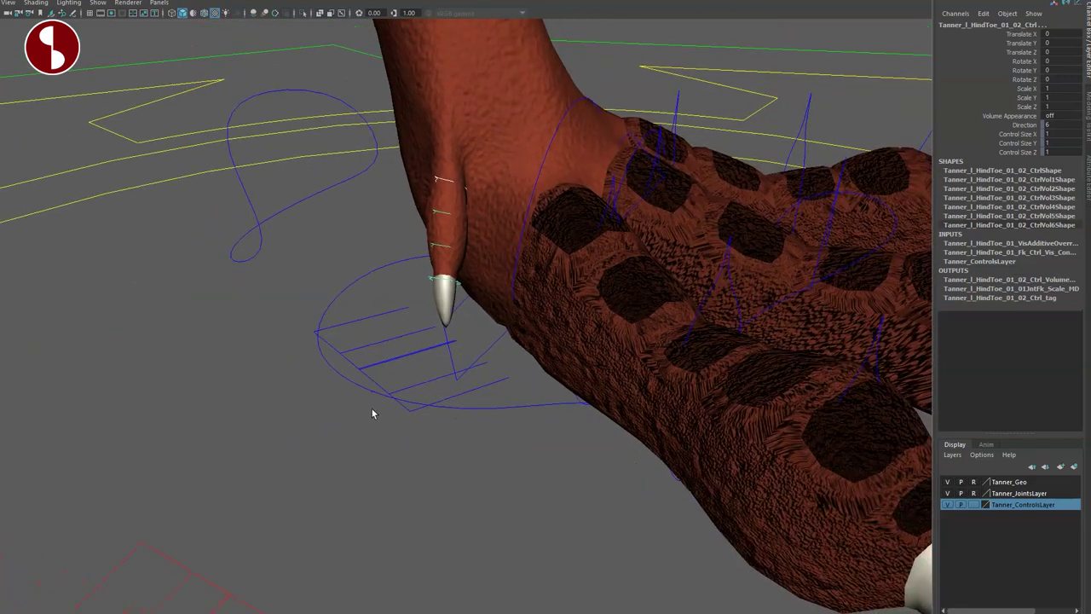
Try changing Curl, Spread 2, Twist and Lean on the left foot's inner toe control, and undo the changes
left_click(346, 320)
right_click_drag(559, 421, 376, 372, "alt")
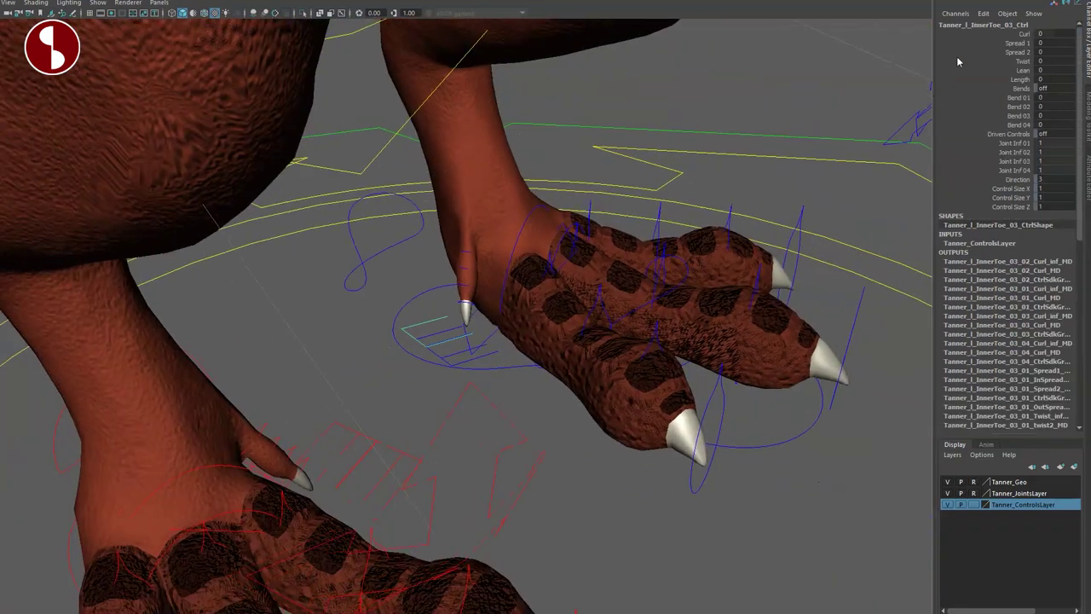
left_click(975, 35)
mouse_move(893, 92)
middle_mouse_down()
mouse_move(860, 93)
mouse_move(915, 95)
mouse_move(887, 94)
middle_mouse_up()
key("ctrl+z")
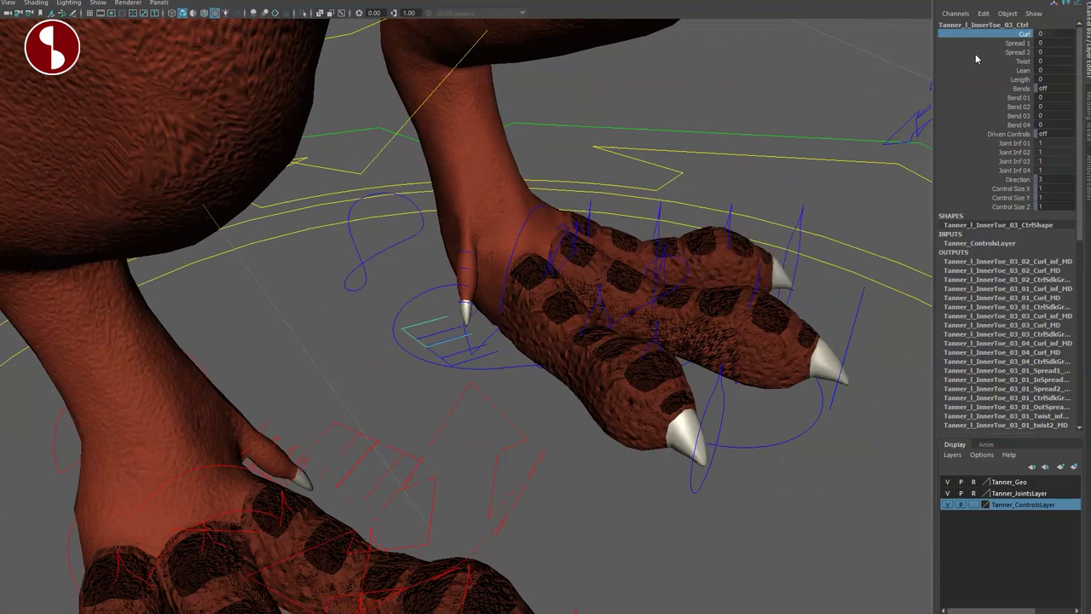
mouse_move(925, 61)
middle_mouse_down()
mouse_move(955, 77)
mouse_move(926, 73)
middle_mouse_up()
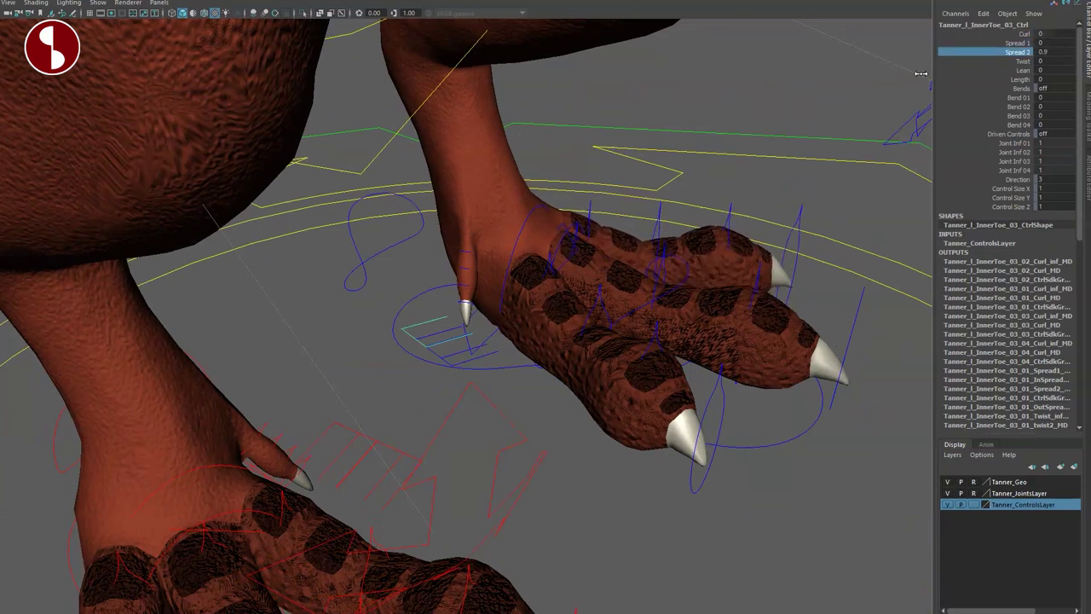
left_click(998, 63)
mouse_move(994, 66)
middle_mouse_down()
mouse_move(946, 70)
mouse_move(989, 73)
middle_mouse_up()
key("ctrl+z")
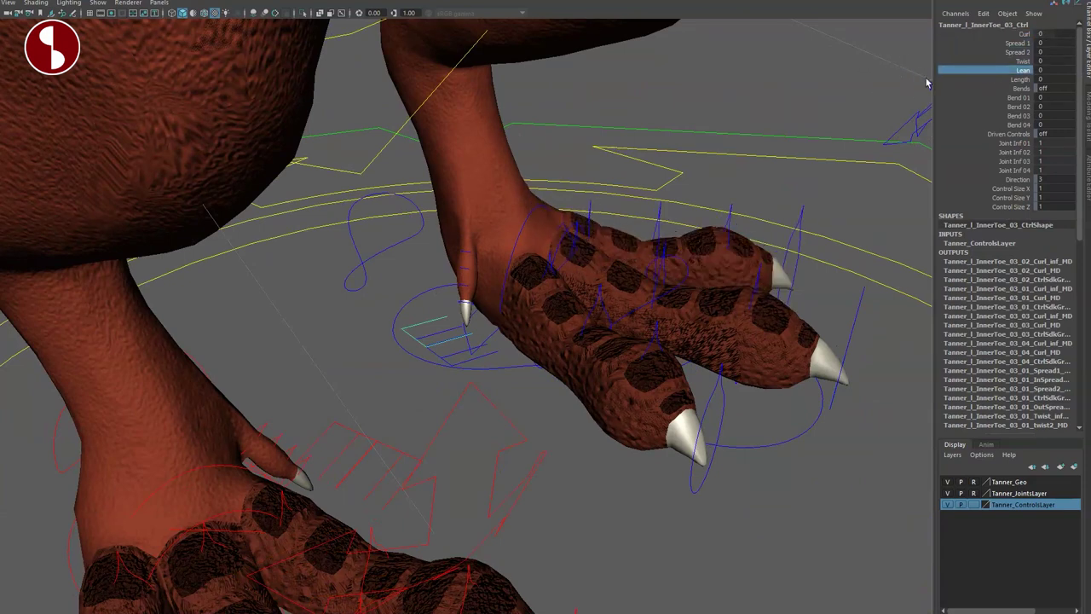
key("ctrl+z")
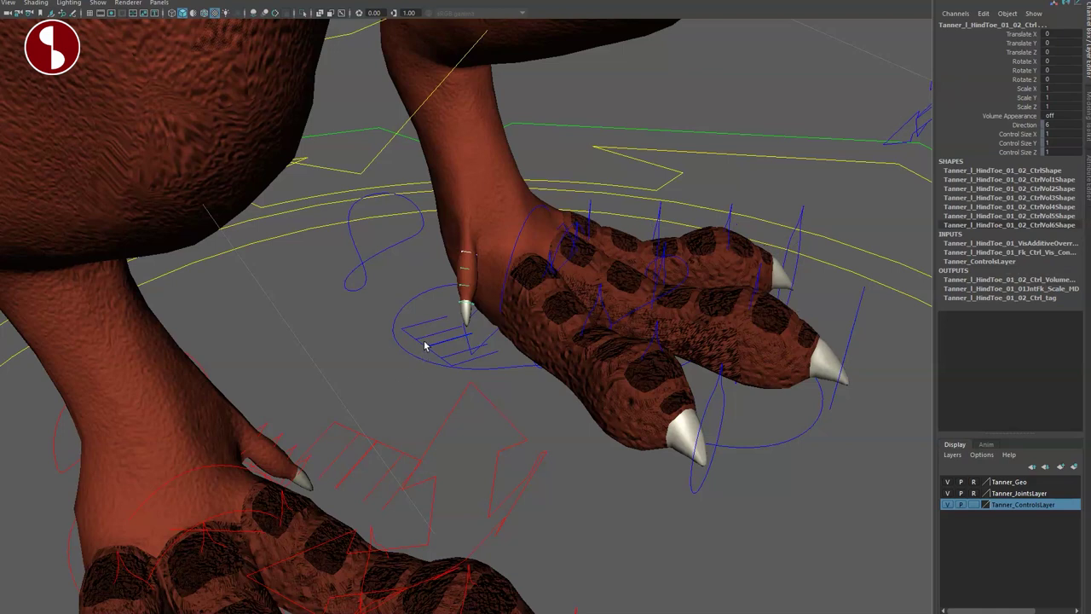
Try changing a value on another toe control beside the left ankle, undo it and clear the selection
left_click(654, 290)
left_click(459, 361)
left_click(461, 363)
middle_click_drag(754, 160, 673, 213)
key("ctrl+z")
left_click(592, 299)
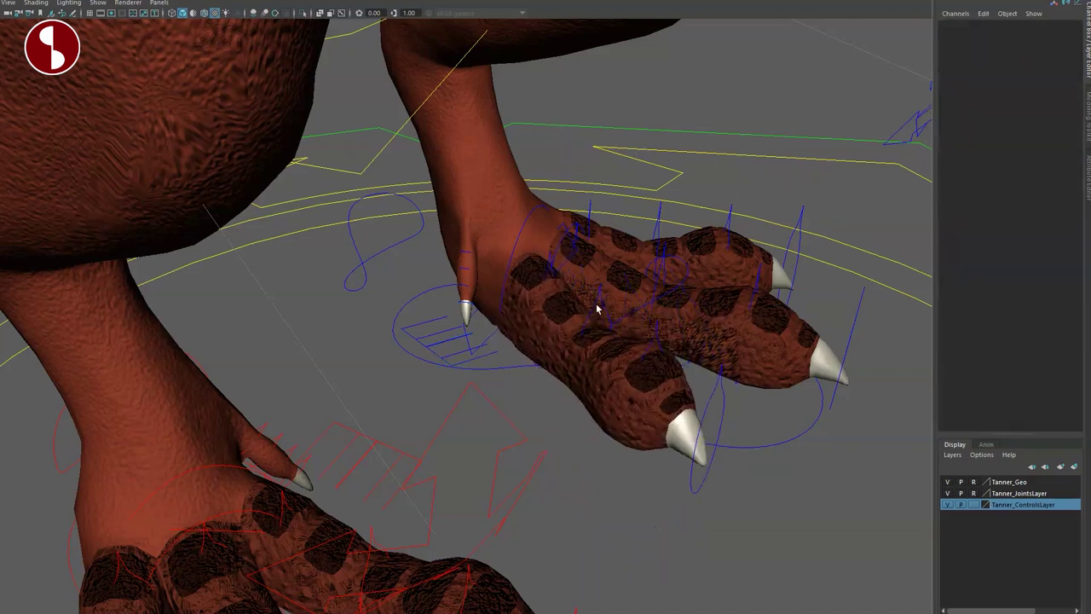
left_click(595, 307)
Select the left leg's switch control and review its ROOT Parent options
left_click(527, 373)
middle_click_drag(502, 335, 519, 348, "alt")
right_click_drag(519, 349, 475, 372, "alt")
key("6")
mouse_move(475, 372)
left_mouse_down("alt")
mouse_move(267, 375)
mouse_move(429, 384)
left_mouse_up("alt")
left_click_drag(558, 264, 660, 287)
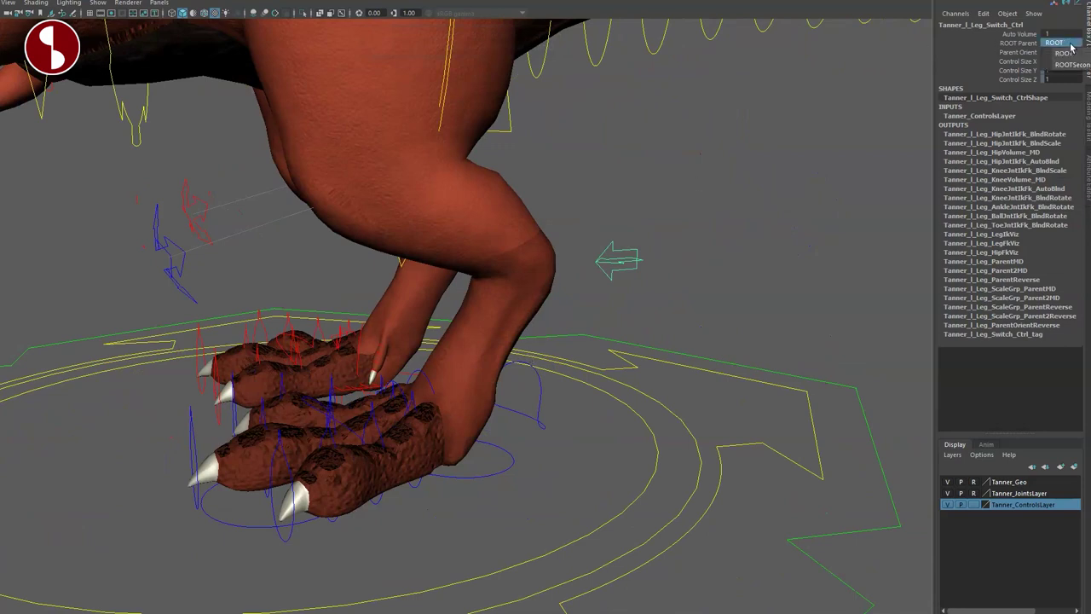
left_click(638, 189)
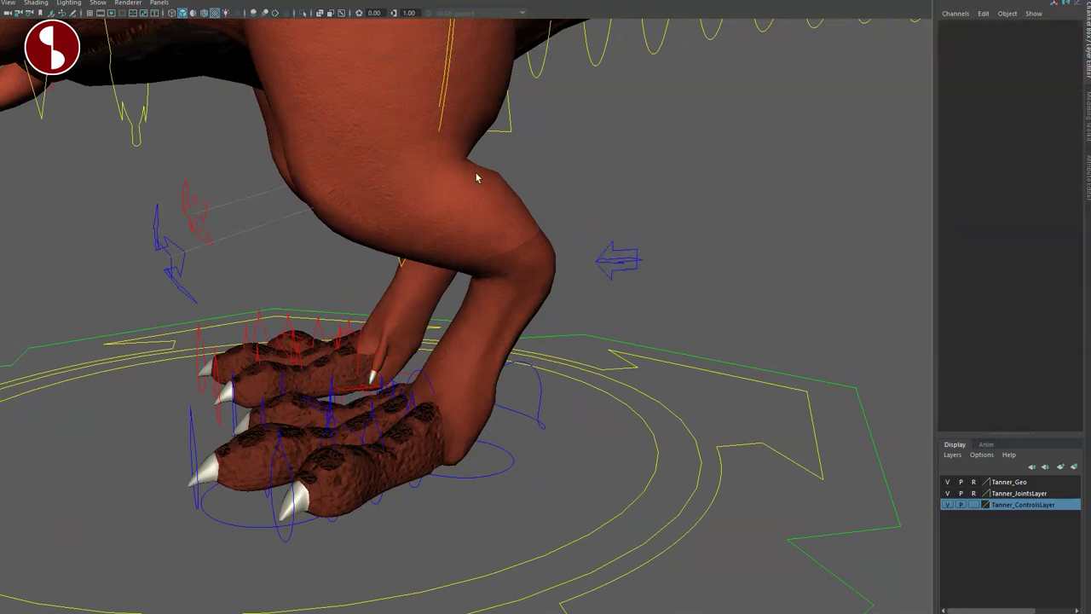
Try moving the root control above the hips and undo the move
middle_click_drag(477, 177, 554, 272, "alt")
right_click_drag(554, 273, 434, 281, "alt")
left_click_drag(434, 282, 516, 311, "alt")
middle_click_drag(517, 311, 486, 353, "alt")
left_click_drag(486, 353, 522, 382, "alt")
middle_click_drag(522, 382, 558, 351, "alt")
right_click_drag(557, 351, 472, 315, "alt")
left_click(470, 94)
left_click_drag(472, 315, 483, 338, "alt")
key("w")
mouse_move(495, 284)
left_mouse_down()
mouse_move(484, 305)
mouse_move(496, 269)
mouse_move(466, 310)
mouse_move(496, 330)
mouse_move(512, 306)
mouse_move(474, 283)
left_mouse_up()
key("ctrl+z")
Try moving the ROOTSecondary control in different directions and undo the moves
left_click(489, 202)
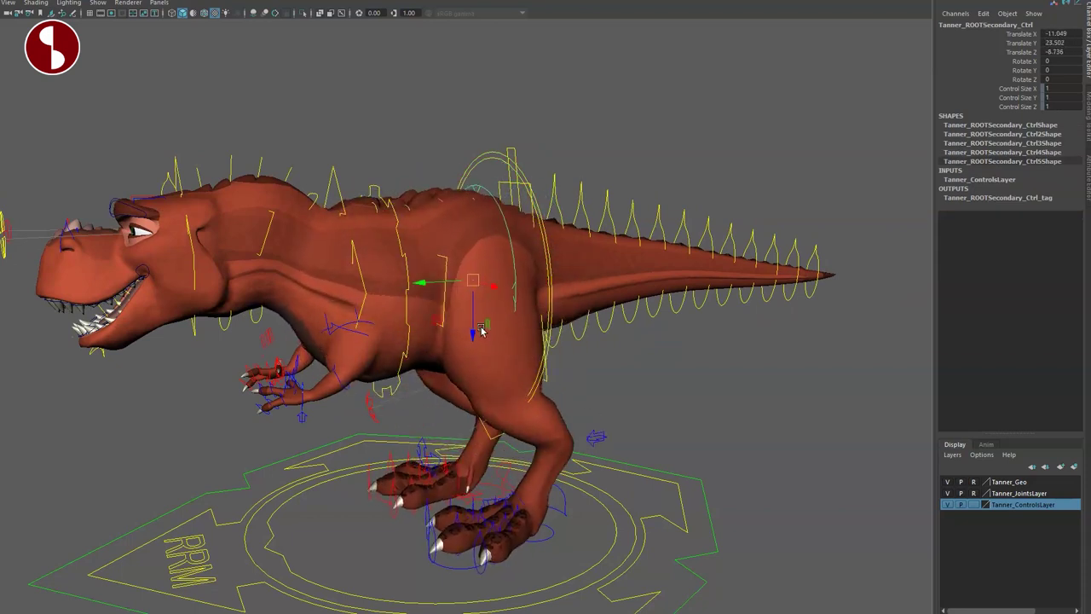
key("ctrl+z")
left_click_drag(483, 329, 440, 329, "alt")
left_click_drag(488, 288, 451, 302)
key("ctrl+z")
Try rotating the ROOTSecondary control on Y and undo the rotation
left_click_drag(450, 358, 541, 357, "alt")
key("e")
mouse_move(521, 256)
left_mouse_down()
mouse_move(516, 243)
mouse_move(517, 270)
mouse_move(502, 234)
mouse_move(516, 258)
left_mouse_up()
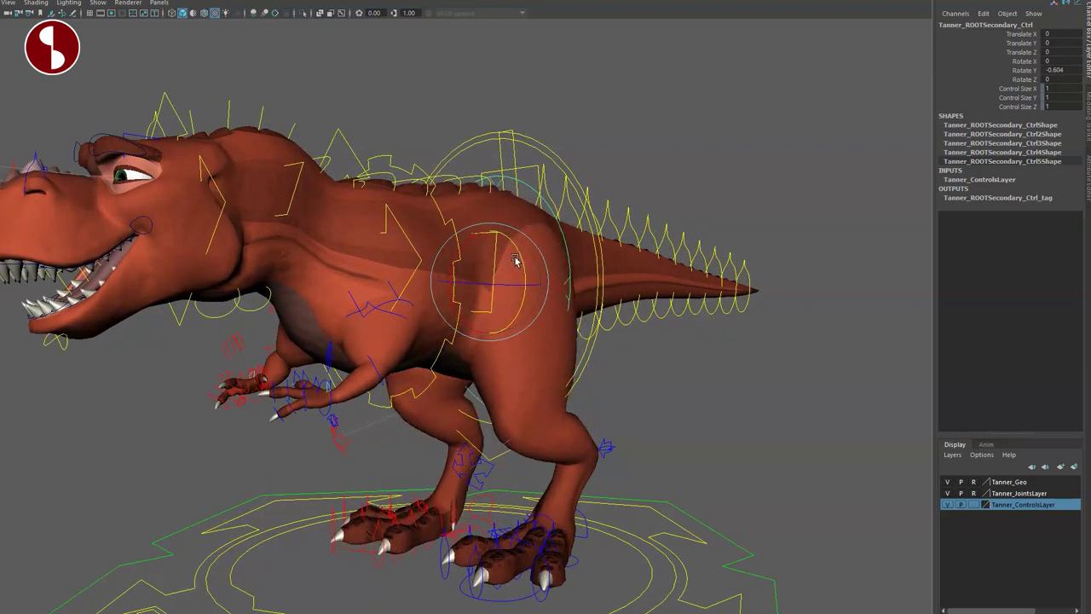
key("ctrl+z")
Set the left leg switch's ROOT Parent to ROOT and rotate the ROOTSecondary control about 36.5 degrees on Y
middle_click_drag(527, 312, 523, 265, "alt")
right_click_drag(523, 265, 556, 342, "alt")
left_click(635, 403)
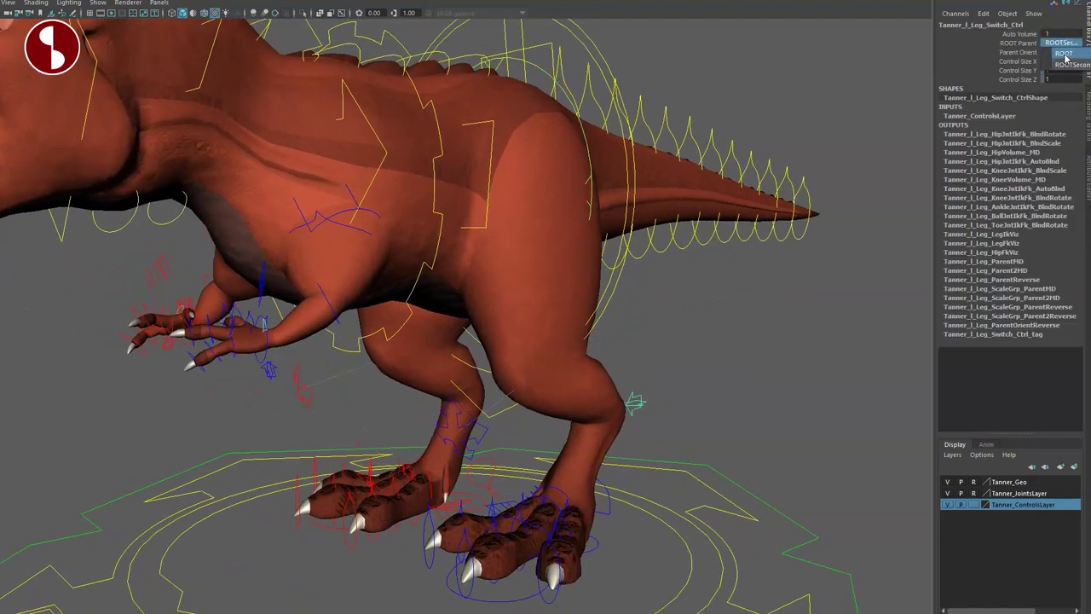
left_click(540, 76)
left_click(543, 67)
key("e")
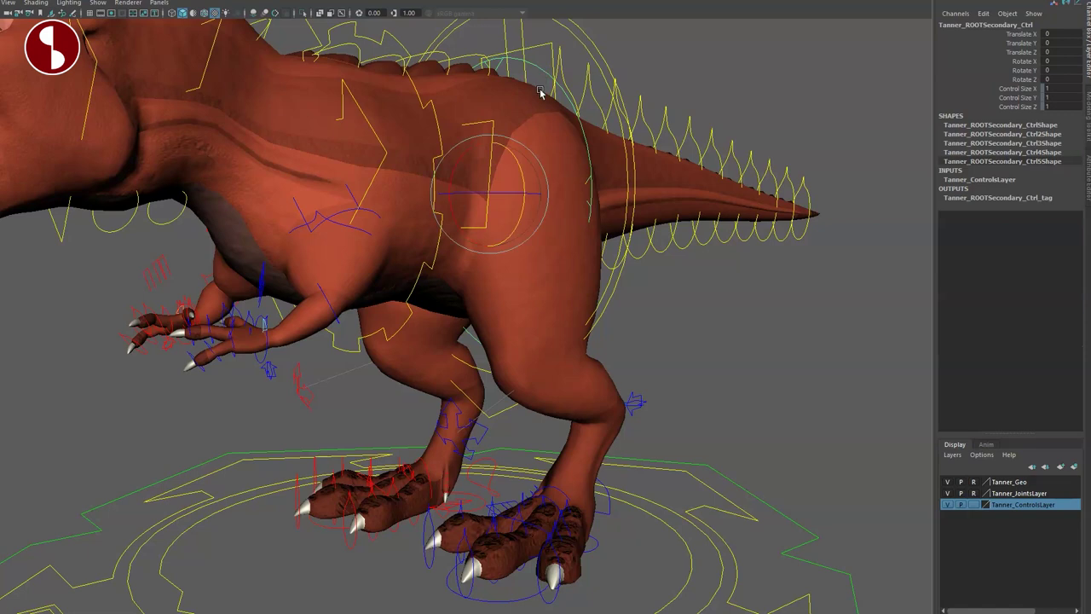
left_click_drag(522, 179, 514, 125)
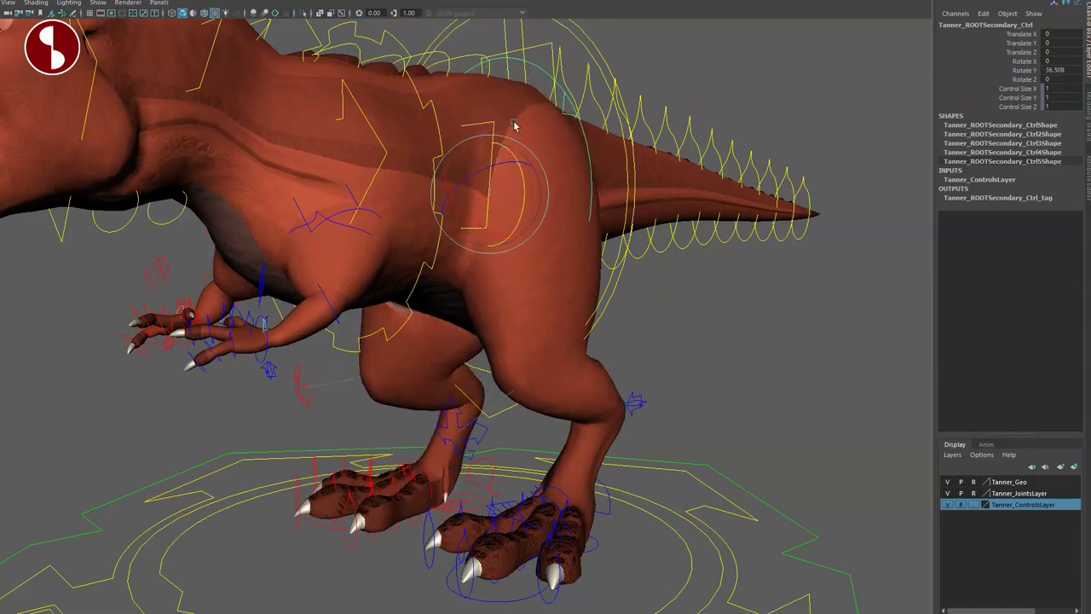
key("q")
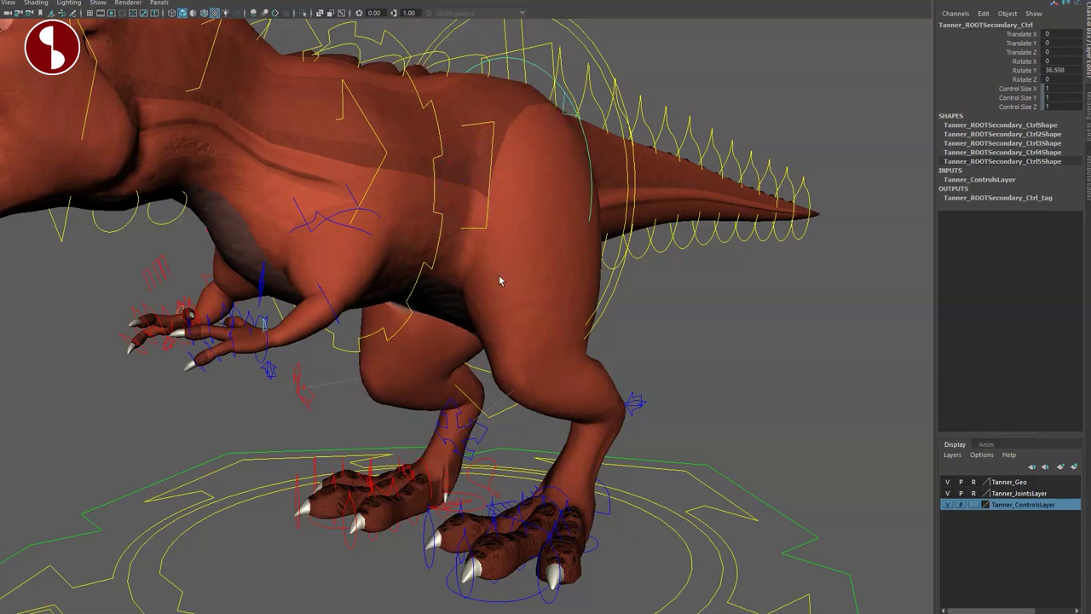
Try rotating and scaling the spine FK controls, and undo each change
right_click_drag(499, 277, 439, 286, "alt")
middle_click_drag(439, 286, 516, 292, "alt")
left_click_drag(521, 316, 428, 299, "alt")
left_click(534, 107)
left_click(501, 152)
left_click_drag(481, 227, 543, 265, "alt")
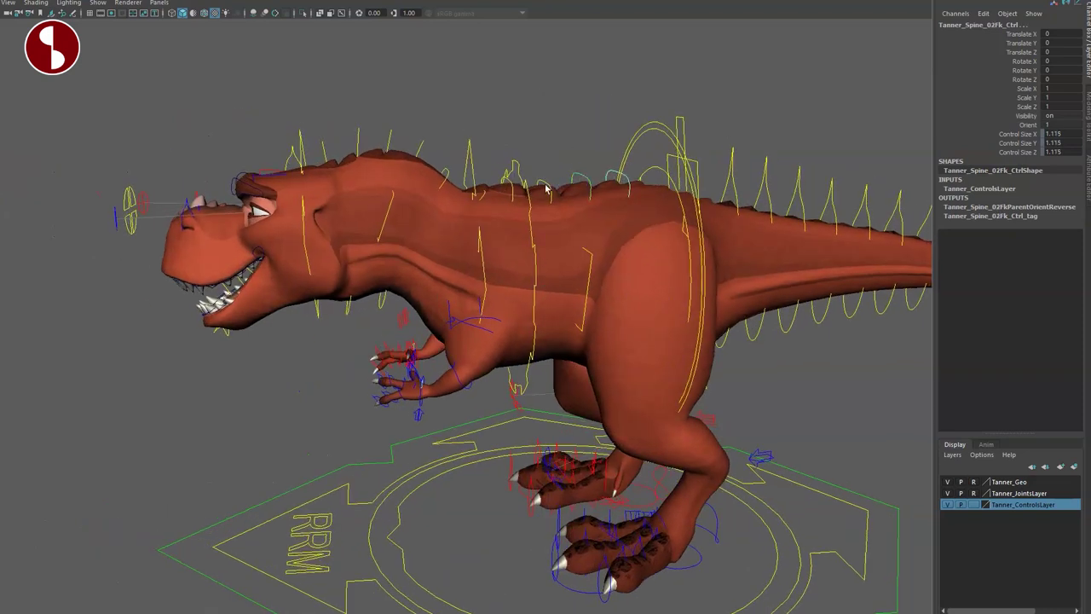
left_click_drag(484, 215, 493, 225)
key("ctrl+z")
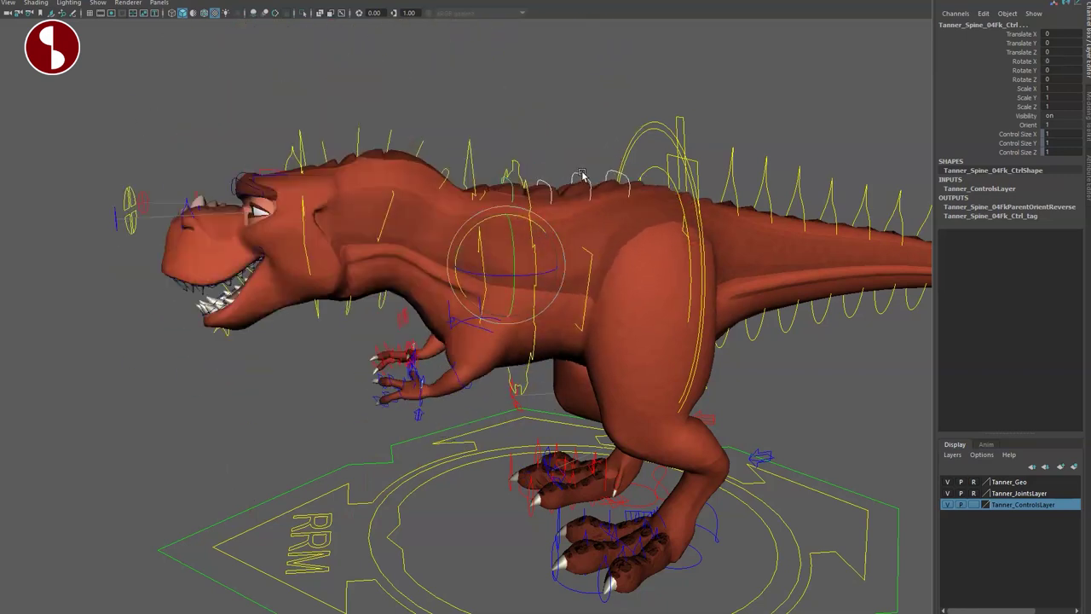
left_click_drag(580, 270, 581, 333)
key("ctrl+z")
key("r")
key("ctrl+z")
Try moving the mid spine IK control, undo the move and review its influence and Spline Length attributes
left_click_drag(571, 377, 609, 363, "alt")
middle_click_drag(607, 362, 552, 343, "alt")
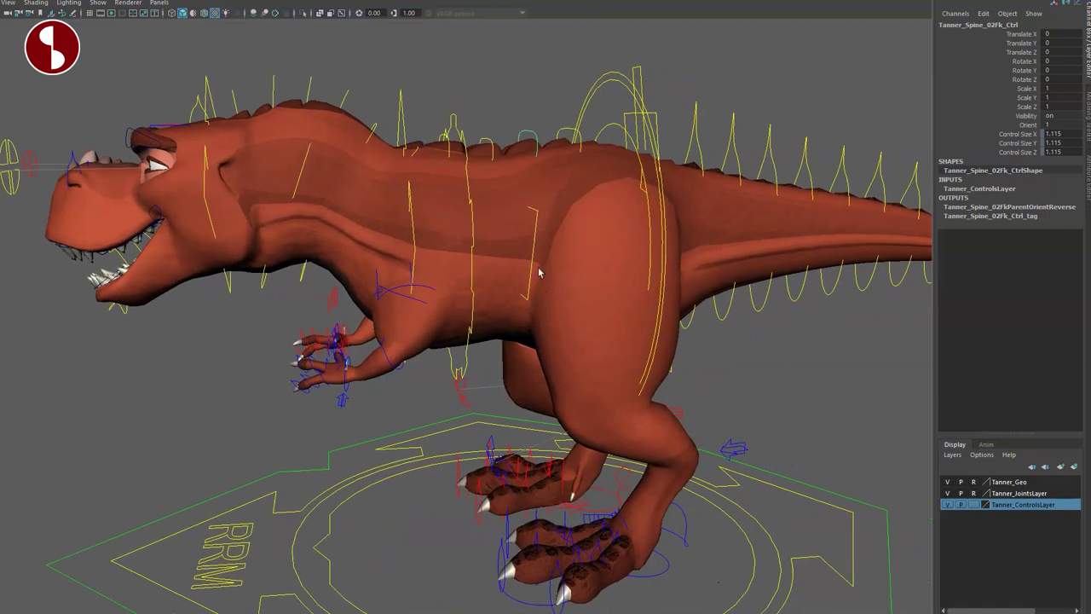
left_click(505, 267)
left_click(503, 242)
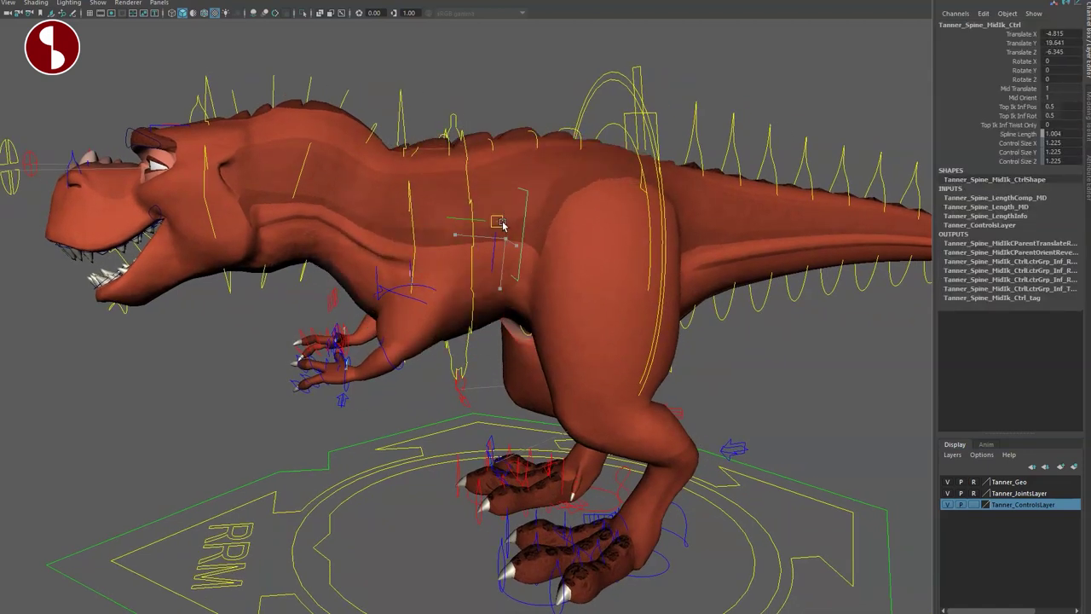
left_click_drag(526, 334, 696, 258, "alt")
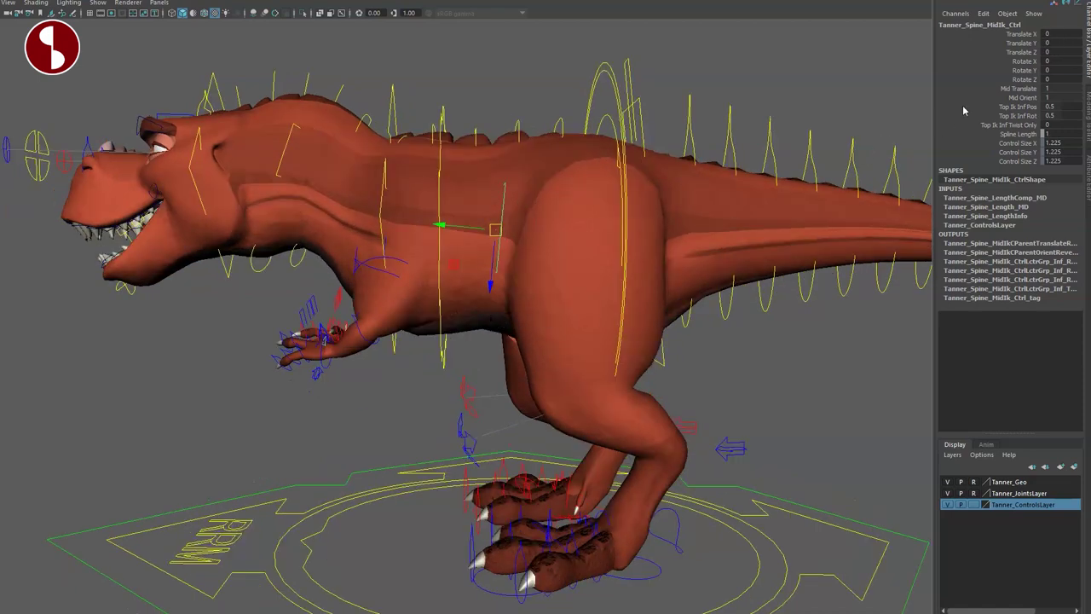
left_click_drag(989, 89, 1004, 162)
Try moving and rotating the top spine IK control, undo the changes and review its attributes
middle_click_drag(409, 303, 463, 309, "alt")
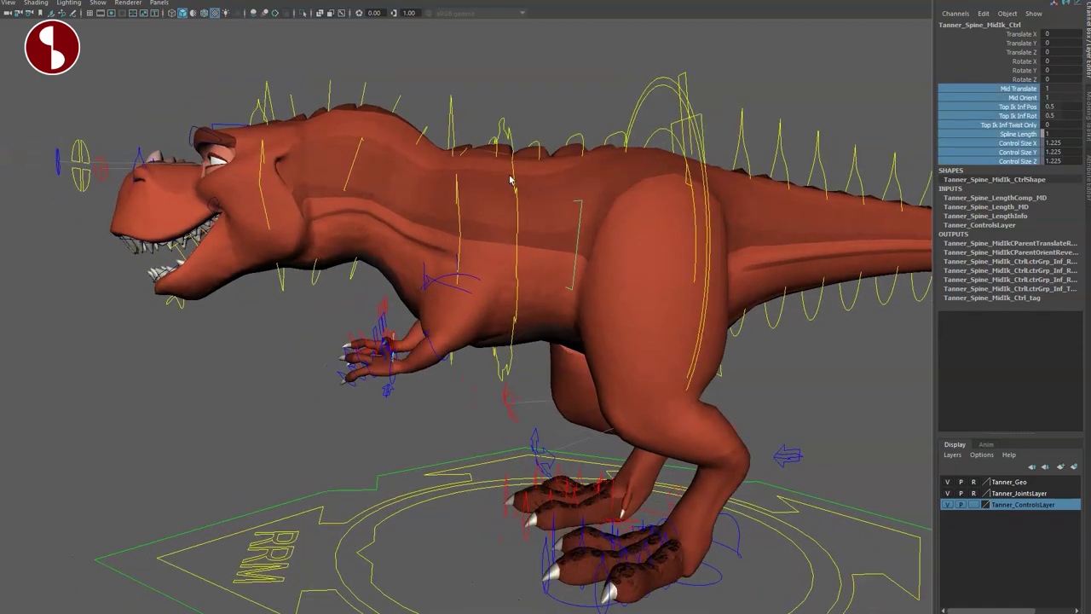
left_click(497, 249)
left_click_drag(497, 250, 444, 219, "alt")
left_click(535, 207)
key("ctrl+z")
left_click(471, 189)
key("e")
key("ctrl+z")
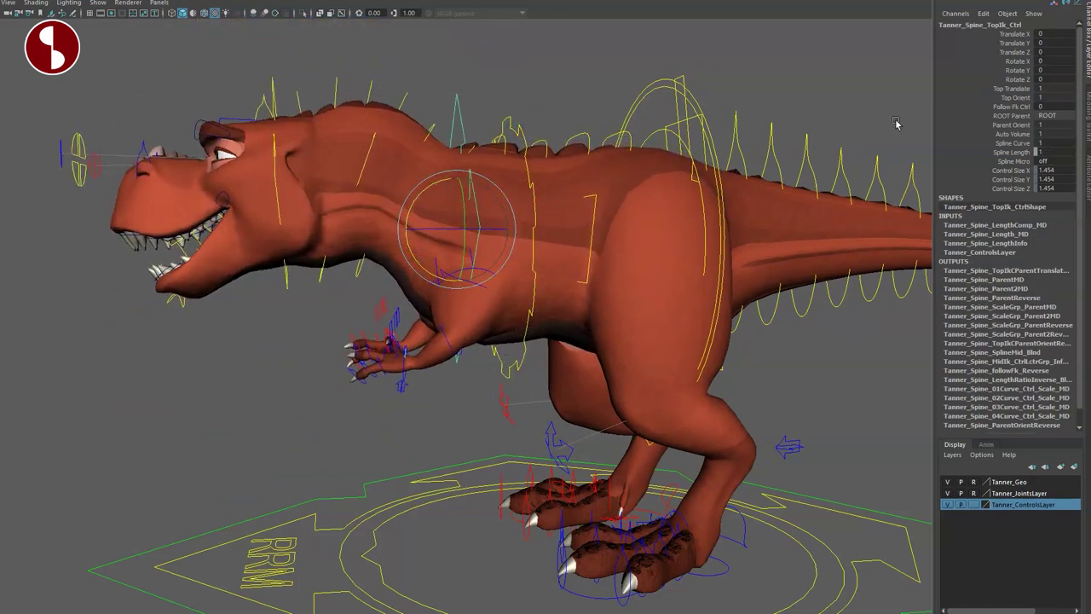
left_click_drag(1006, 52, 991, 181)
Try rotating the neck FK controls from Neck 02 to Neck 06, and undo the rotation
middle_click_drag(308, 231, 435, 259, "alt")
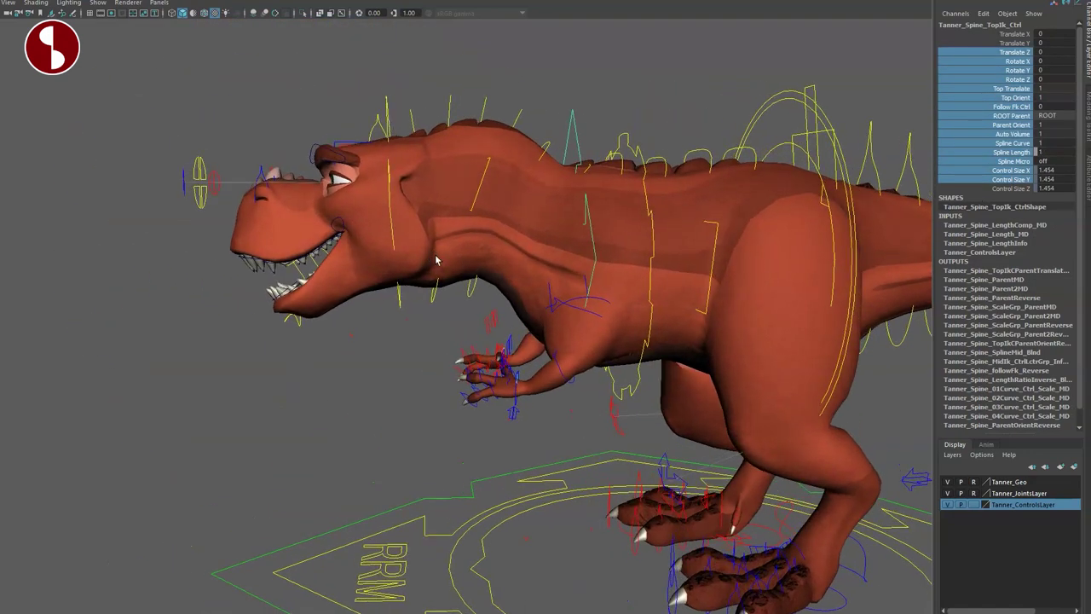
left_click(504, 119)
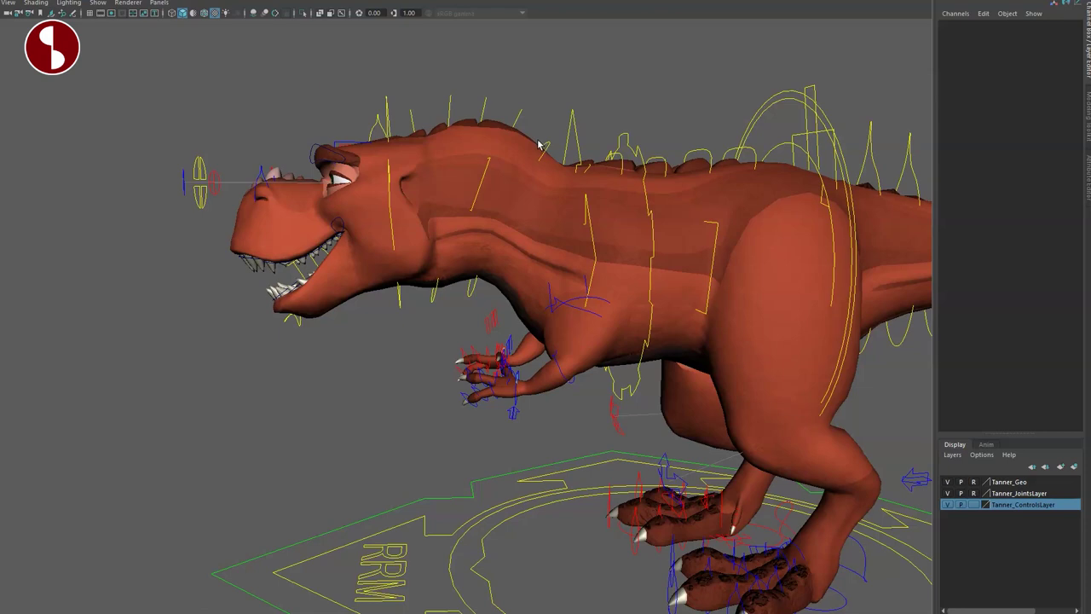
left_click(523, 142)
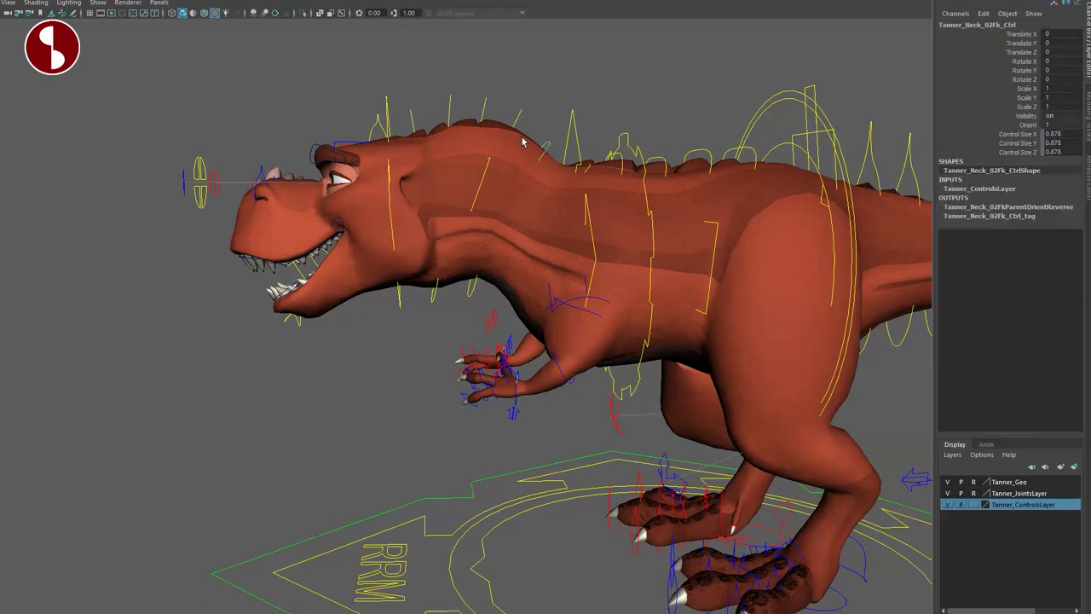
left_click(418, 119, "shift")
left_click_drag(419, 123, 418, 171, "alt")
key("e")
key("ctrl+z")
Try moving the Neck 06 FK control and undo the move
left_click_drag(411, 256, 436, 271, "alt")
key("w")
left_click_drag(425, 187, 424, 180)
key("ctrl+z")
left_click_drag(402, 296, 470, 267, "alt")
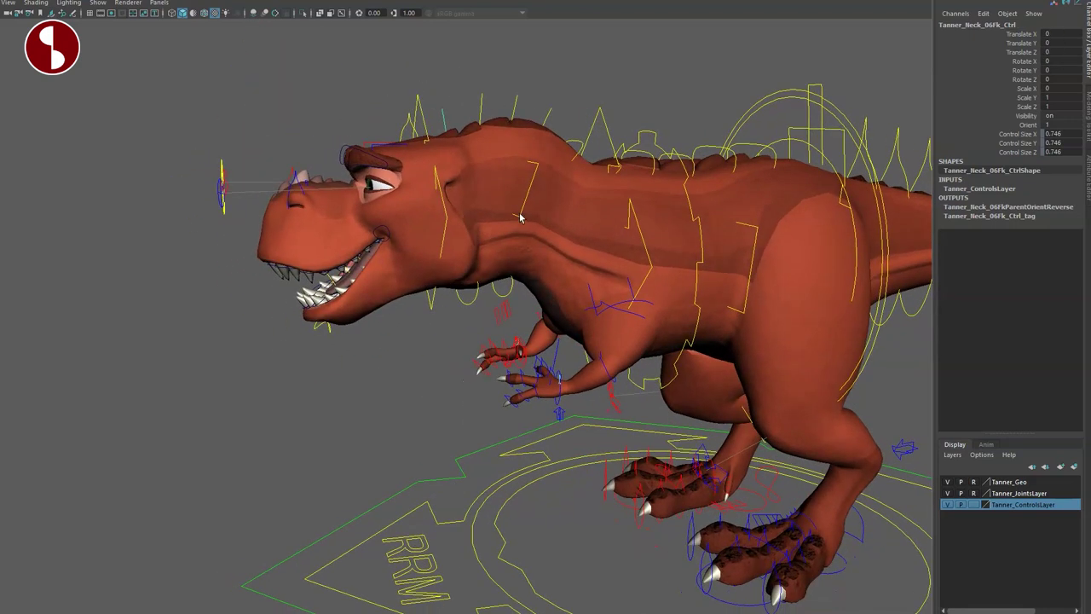
Try moving the neck's mid IK control
left_click(521, 216)
left_click_drag(520, 218, 498, 228, "alt")
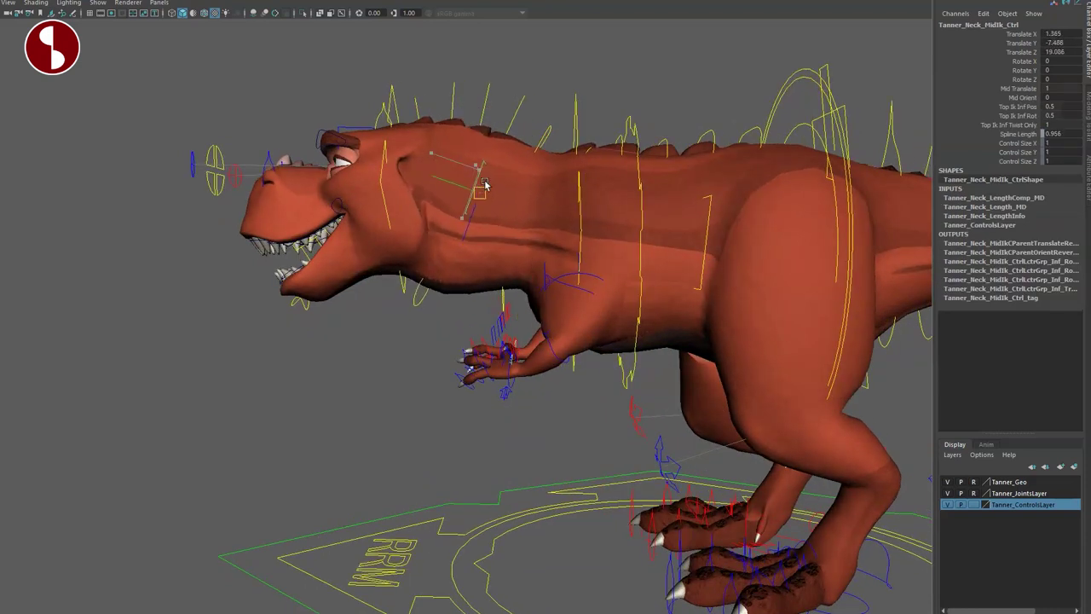
left_click_drag(446, 263, 433, 287, "alt")
Try moving the neck's top IK control and undo the neck changes
left_click(455, 282)
middle_click_drag(452, 184, 433, 210)
right_click_drag(433, 210, 429, 305, "alt")
mouse_move(411, 221)
left_mouse_down()
mouse_move(436, 198)
mouse_move(417, 212)
left_mouse_up()
key("ctrl+z")
key("r")
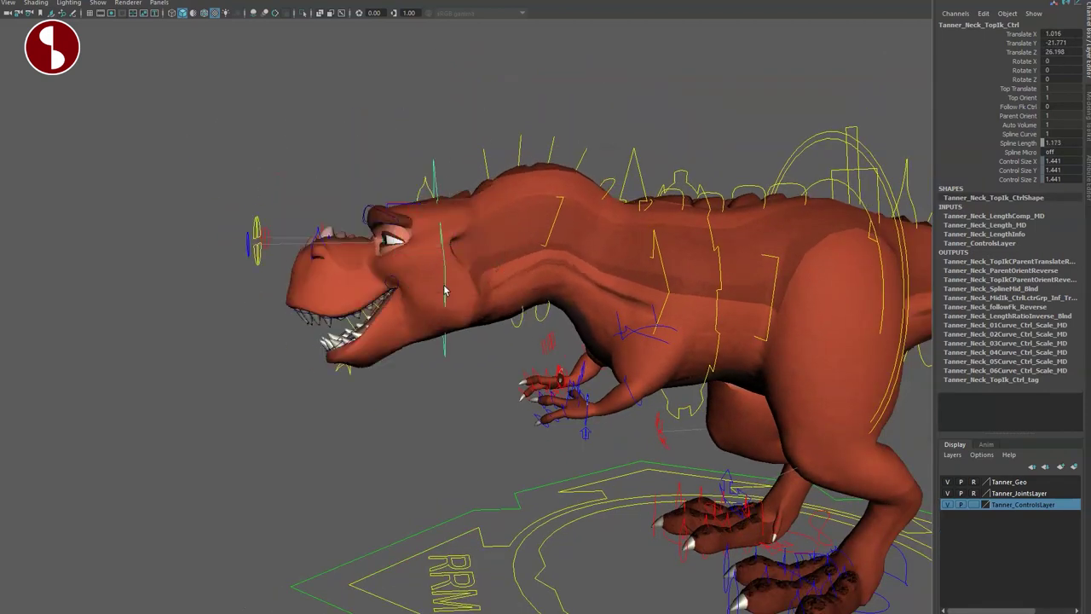
key("ctrl+z")
key("ctrl+z")
left_click_drag(458, 297, 463, 312, "alt")
Try posing the neck by tilting the head back with the top IK control, lowering the mid IK control and raising the top one
key("e")
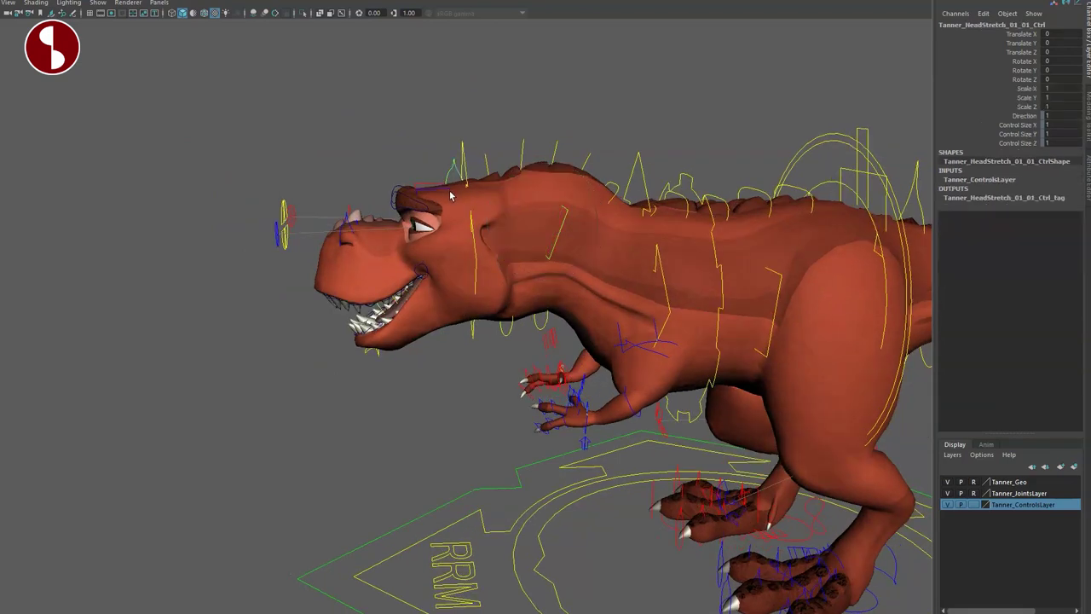
left_click(460, 167)
left_click_drag(459, 189, 495, 196)
left_click_drag(505, 293, 530, 311, "alt")
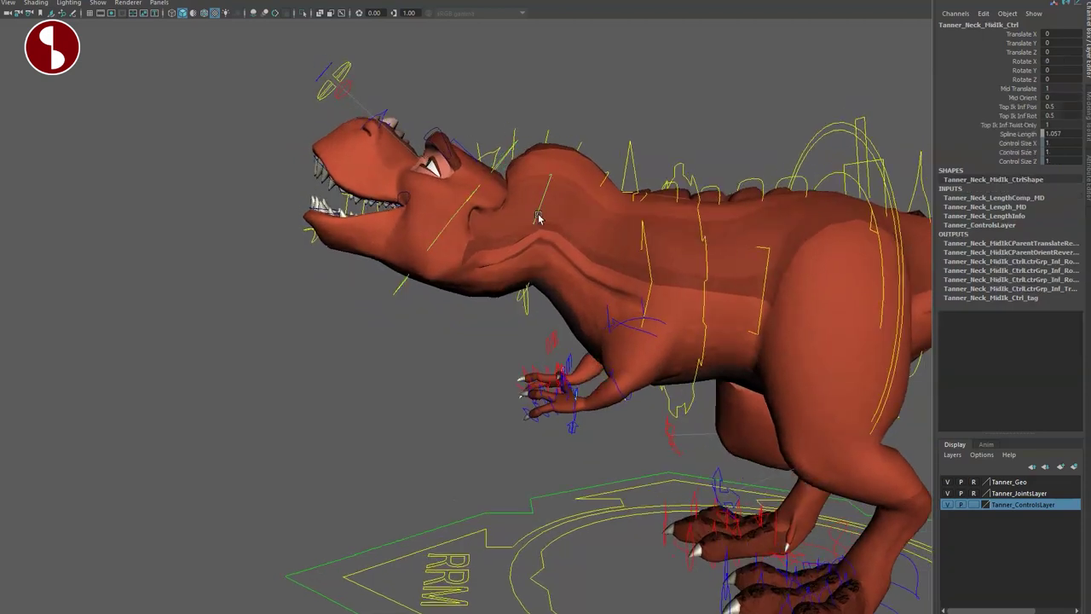
left_click_drag(540, 200, 539, 242)
left_click(452, 222)
left_click_drag(472, 222, 490, 151)
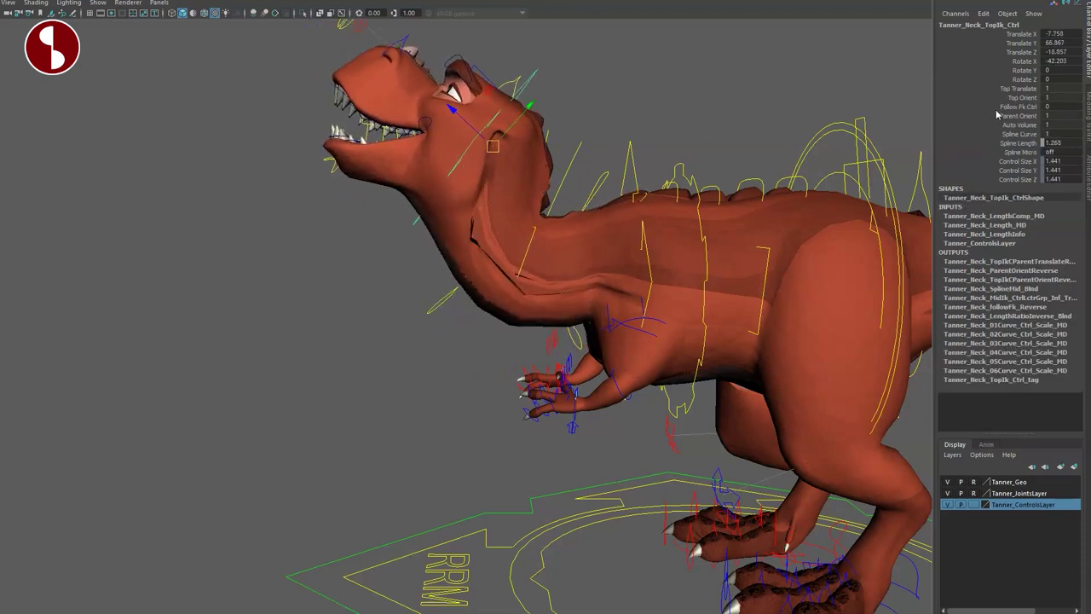
Try adjusting the neck top IK control's attributes, and undo the whole neck pose
middle_click_drag(680, 98, 714, 117)
key("ctrl+z")
key("ctrl+z")
key("ctrl+z")
key("ctrl+z")
key("ctrl+z")
key("ctrl+z")
key("ctrl+z")
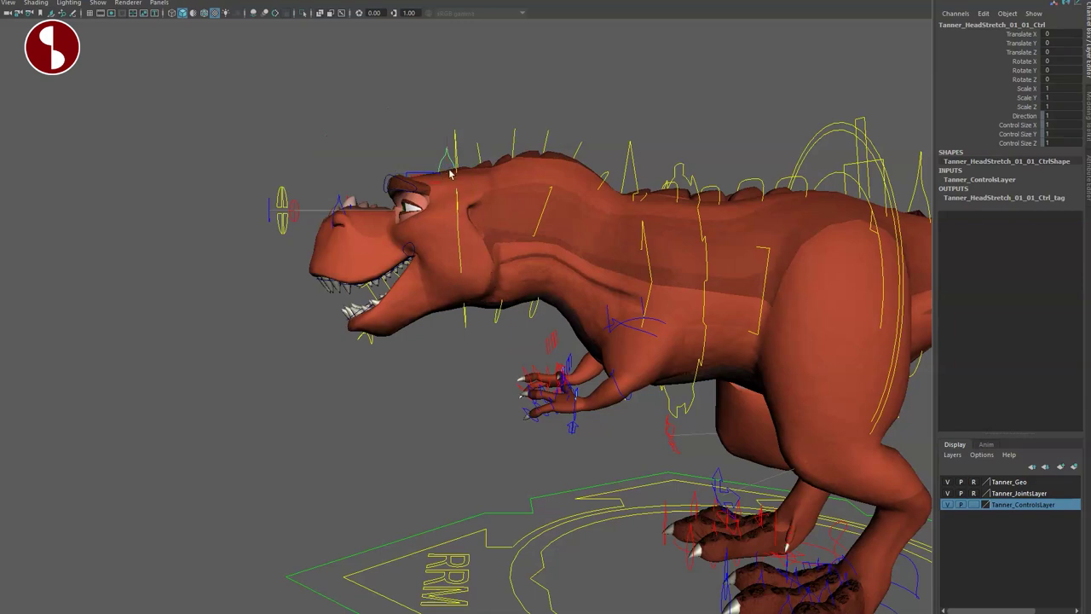
Try adjusting the neck FK controls around Neck 04 and undo the changes
left_click(433, 181)
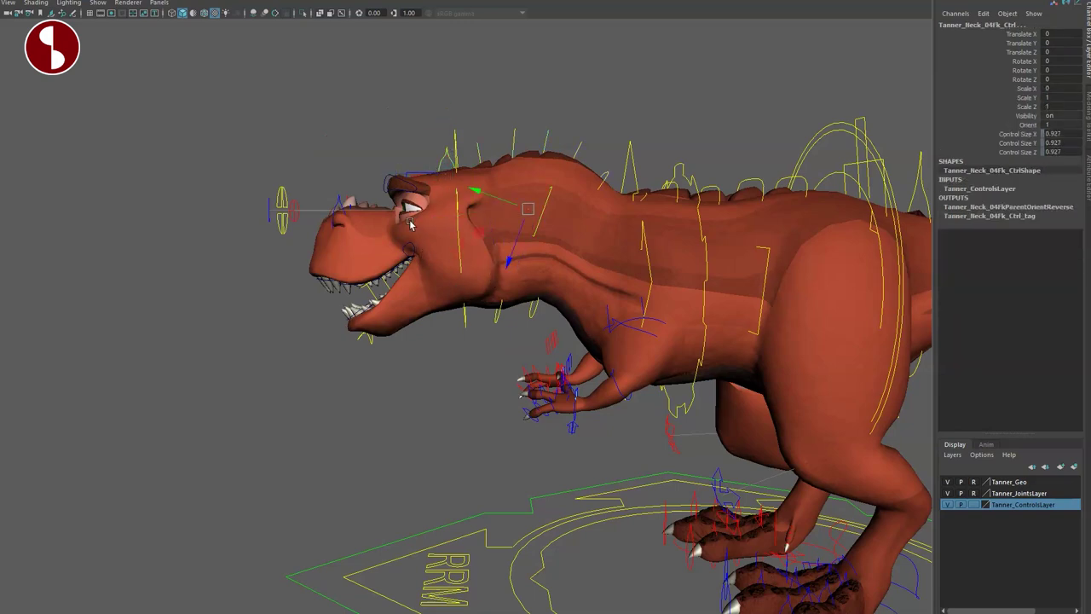
key("ctrl+z")
key("f")
scroll(475, 239, "down", 6)
left_click_drag(475, 273, 531, 295, "alt")
scroll(532, 295, "down", 2)
middle_click_drag(531, 295, 581, 244, "alt")
left_click_drag(477, 182, 508, 223)
key("w")
key("ctrl+z")
key("ctrl+z")
Select the jaw control under the chin and rotate the jaw about 12 degrees around X
mouse_move(500, 333)
left_mouse_down("alt")
mouse_move(550, 347)
mouse_move(490, 308)
mouse_move(452, 361)
mouse_move(443, 327)
mouse_move(384, 315)
mouse_move(419, 376)
mouse_move(624, 370)
mouse_move(628, 383)
mouse_move(651, 281)
mouse_move(674, 237)
left_mouse_up("alt")
key("q")
key("4")
key("5")
left_click(597, 443)
left_click(594, 442)
left_click_drag(383, 230, 425, 219)
left_click_drag(609, 397, 573, 372, "alt")
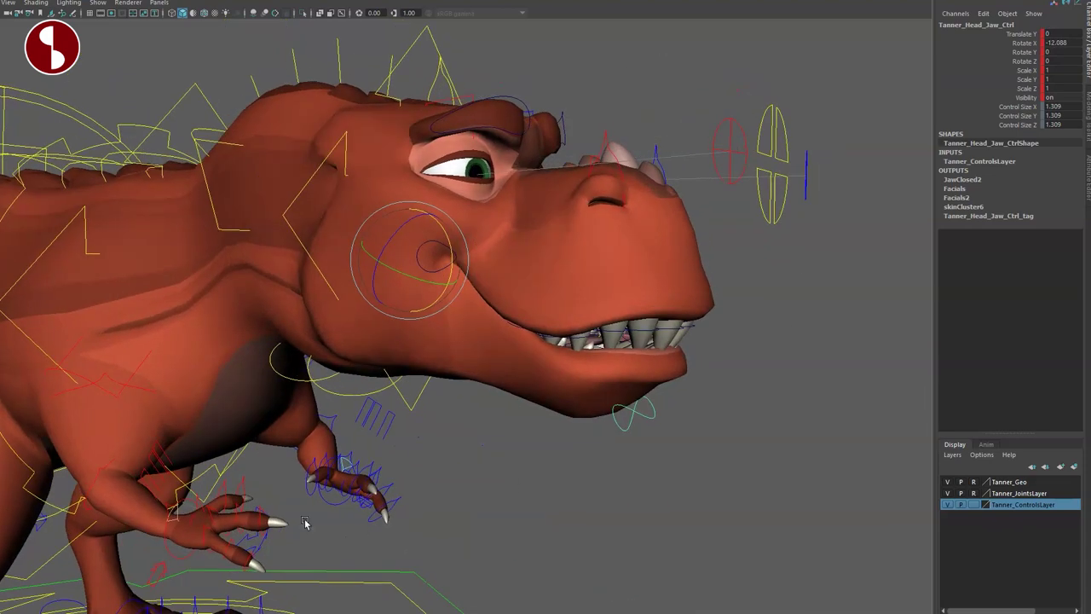
Run a channel command on the jaw control's attributes from Translate Y to Control Size X, and rotate the jaw
left_click_drag(996, 39, 1006, 100)
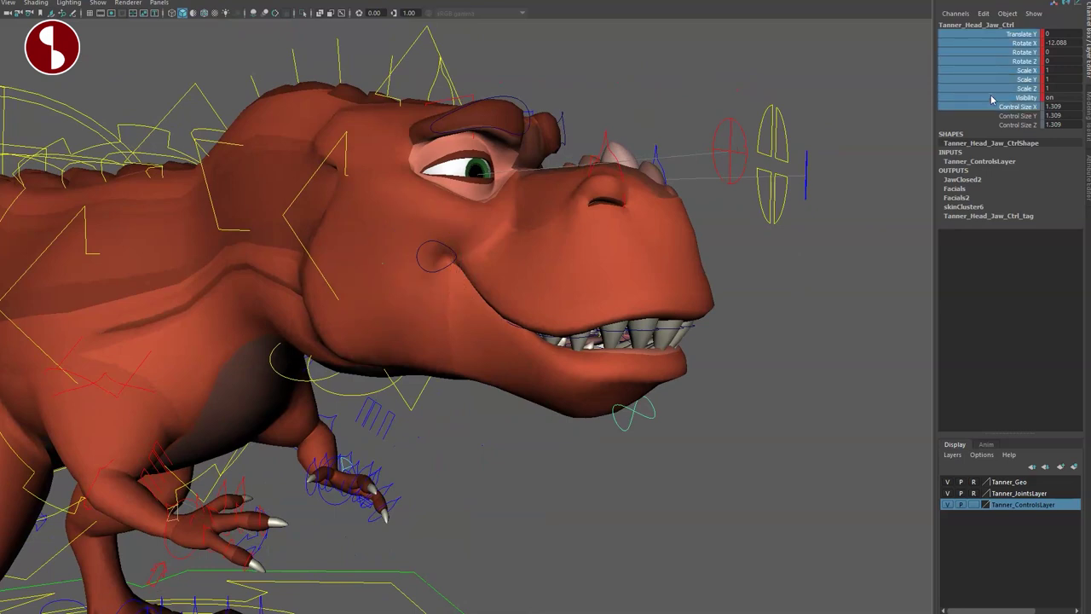
right_click(992, 100)
left_click(1029, 272)
left_click(540, 475)
left_click_drag(540, 475, 539, 435, "alt")
left_click(628, 413)
left_click_drag(432, 242, 453, 274)
Move the secondary throat controls NeckCtrl02e and NeckCtrl01 beneath the neck to test their deformation
left_click(467, 472)
left_click_drag(644, 362, 375, 359, "alt")
left_click(404, 404)
left_click(468, 392)
left_click_drag(468, 392, 455, 409, "alt")
key("w")
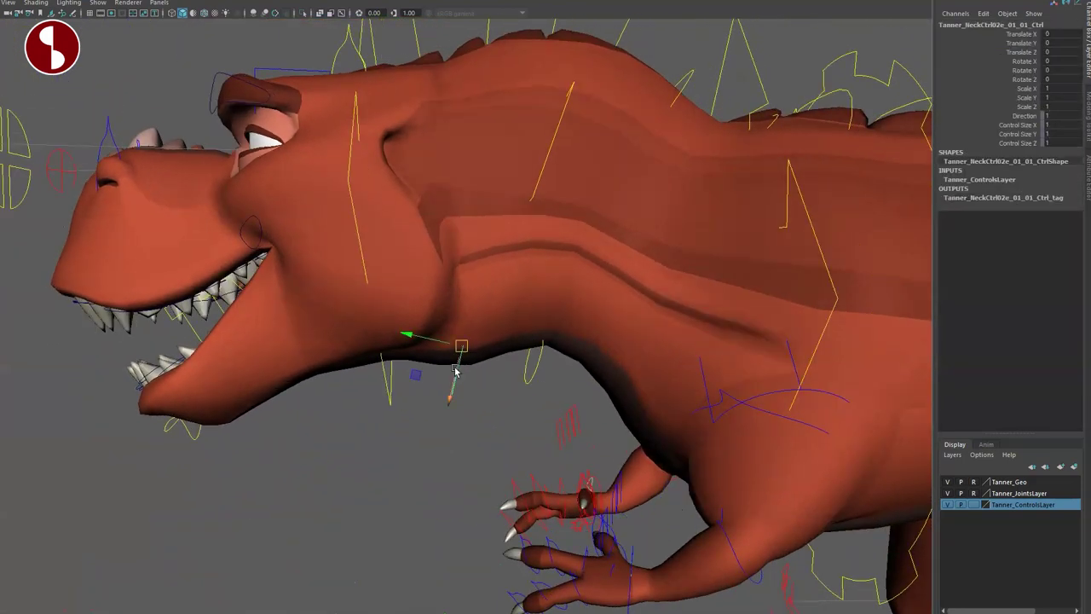
left_click_drag(465, 332, 468, 329)
left_click(538, 382)
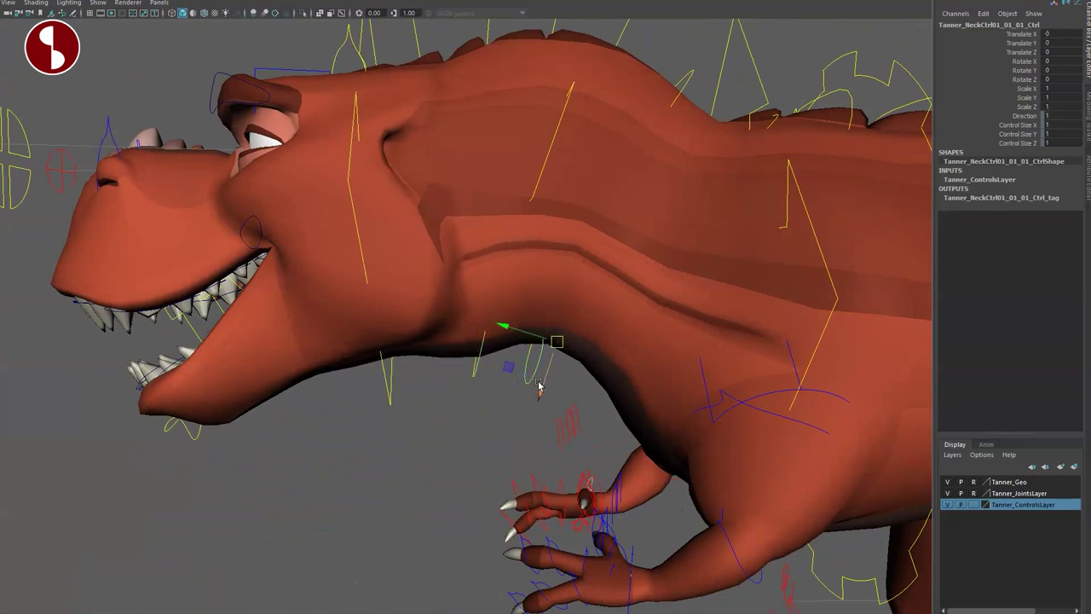
left_click_drag(546, 344, 598, 359)
key("r")
left_click(477, 363)
key("q")
Try rotating the left shoulder FK control and undo the rotation
right_click_drag(424, 451, 381, 424, "alt")
left_click_drag(418, 438, 444, 419, "alt")
middle_click_drag(445, 420, 379, 377, "alt")
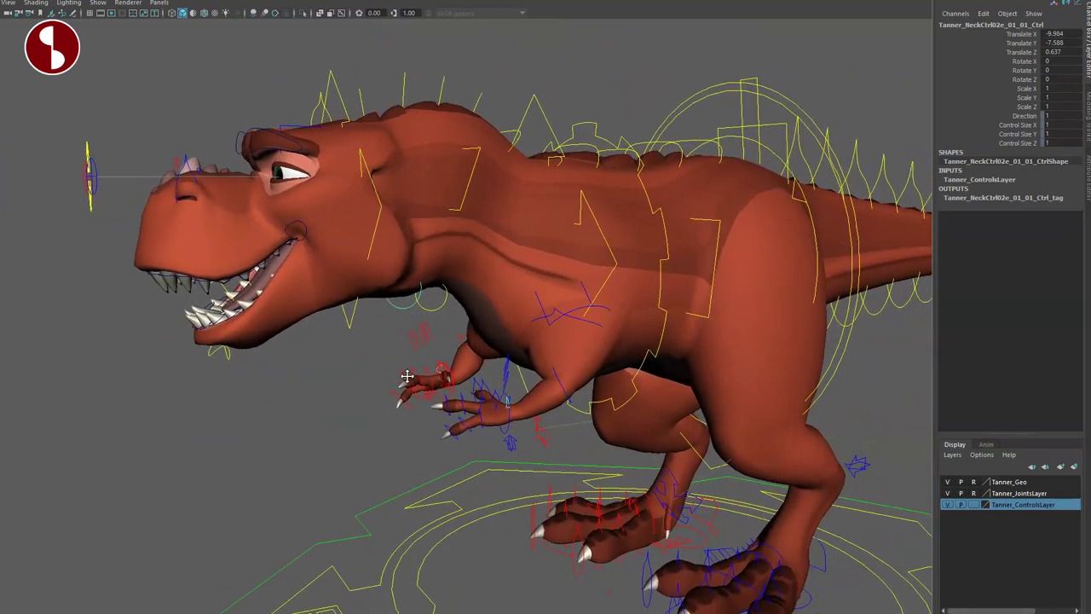
right_click_drag(407, 377, 473, 419, "alt")
left_click_drag(473, 421, 507, 370, "alt")
right_click_drag(506, 370, 489, 358, "alt")
left_click_drag(490, 358, 540, 346, "alt")
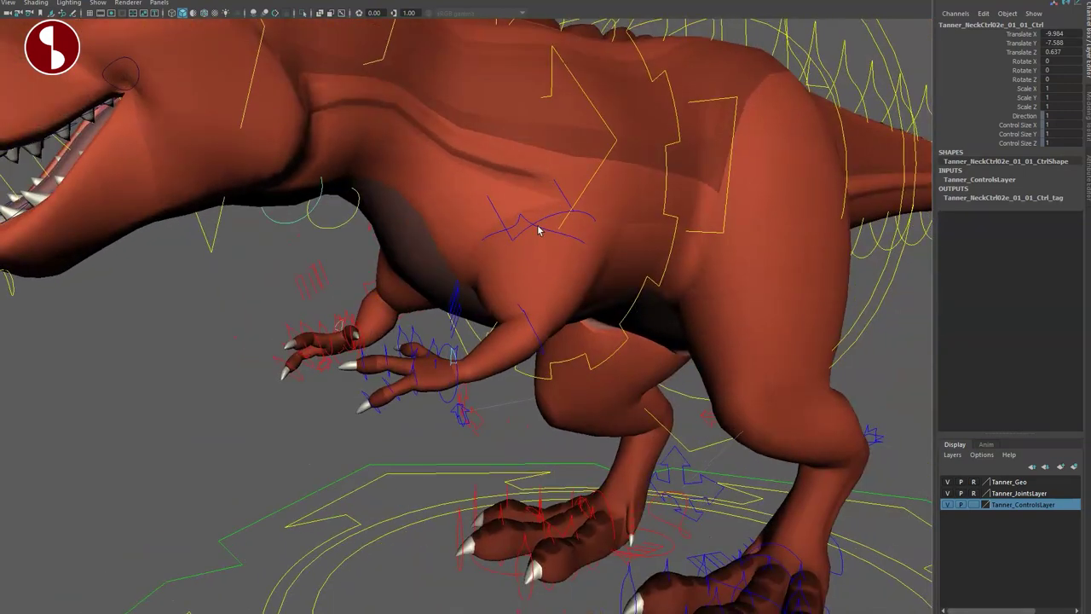
left_click(523, 223)
left_click_drag(531, 298, 556, 298)
left_click_drag(543, 242, 557, 265)
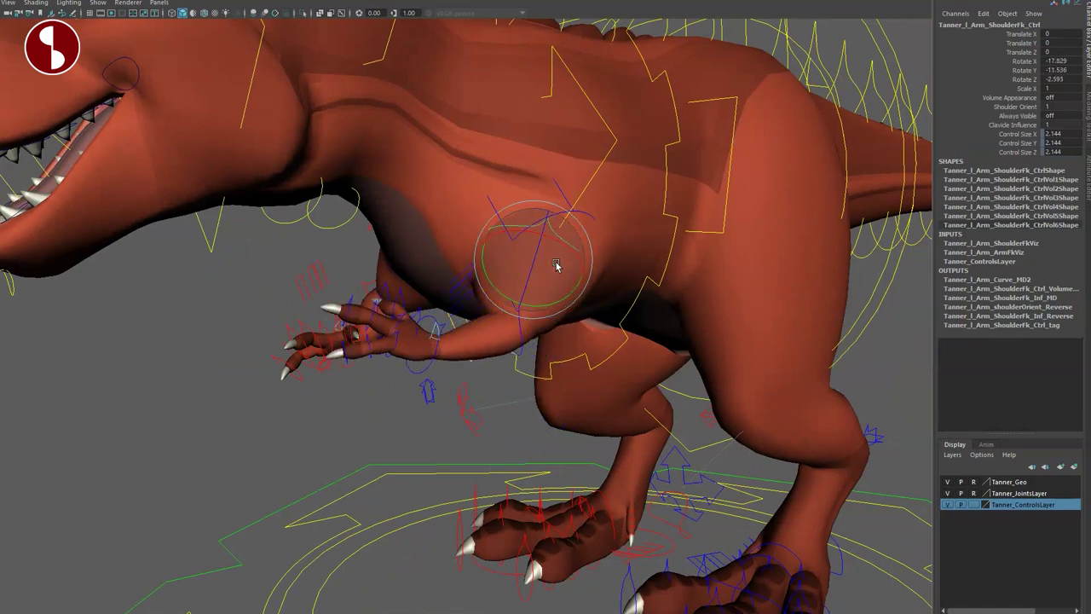
key("ctrl+z")
Try rotating the left clavicle control and clear the selection
key("q")
left_click(552, 220)
key("e")
left_click_drag(523, 190, 519, 224)
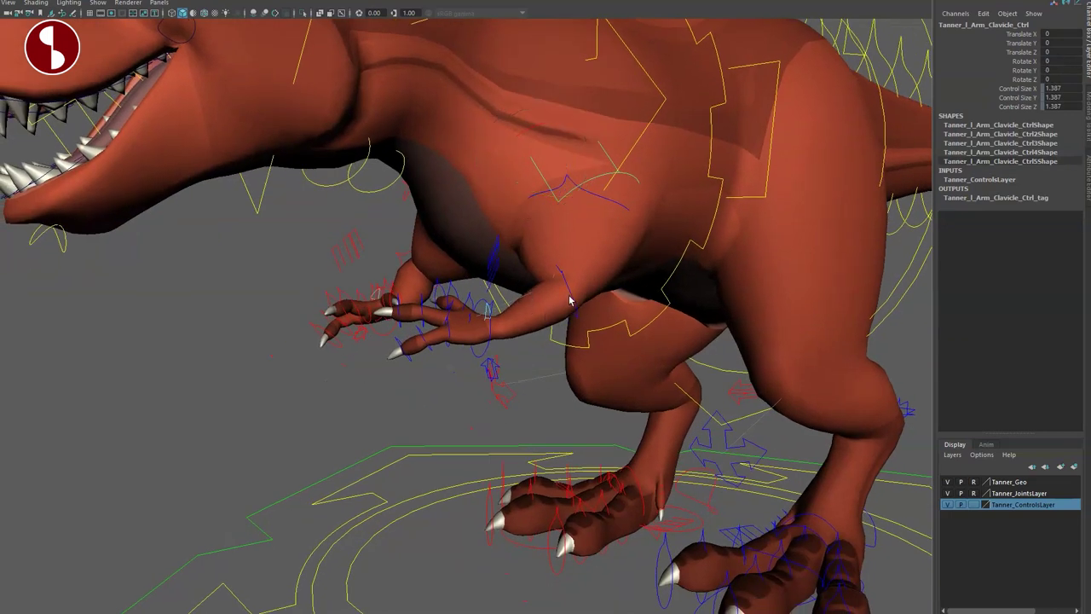
left_click(560, 336)
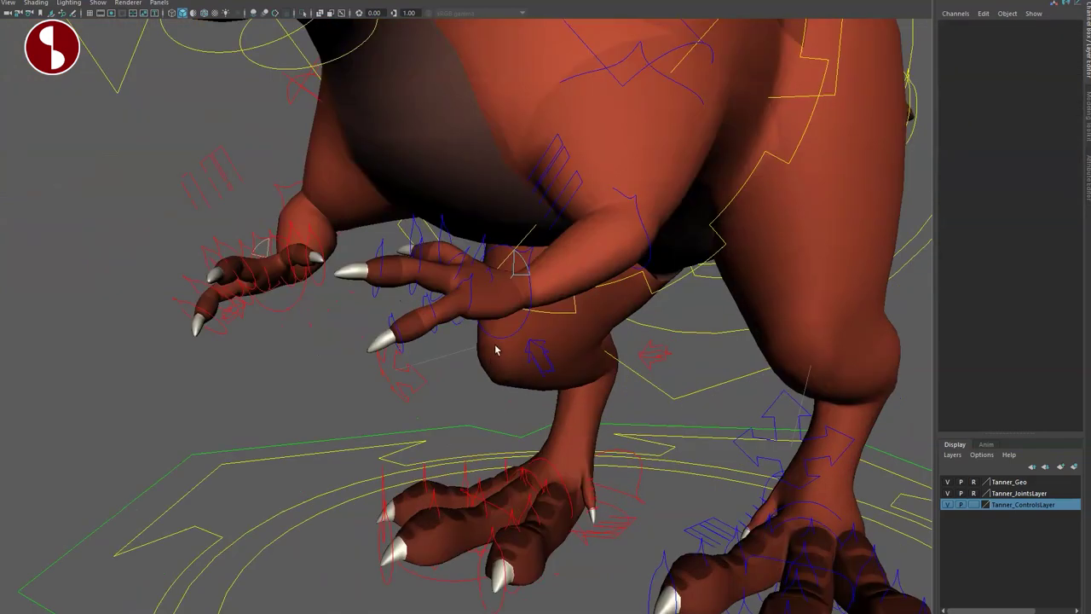
Try rotating the left wrist FK control and review the lower arm twist control's attributes
left_click(496, 341)
key("f")
right_click_drag(549, 409, 469, 429, "alt")
left_click_drag(469, 430, 392, 426, "alt")
key("e")
left_click_drag(479, 243, 496, 245)
key("q")
left_click(503, 179)
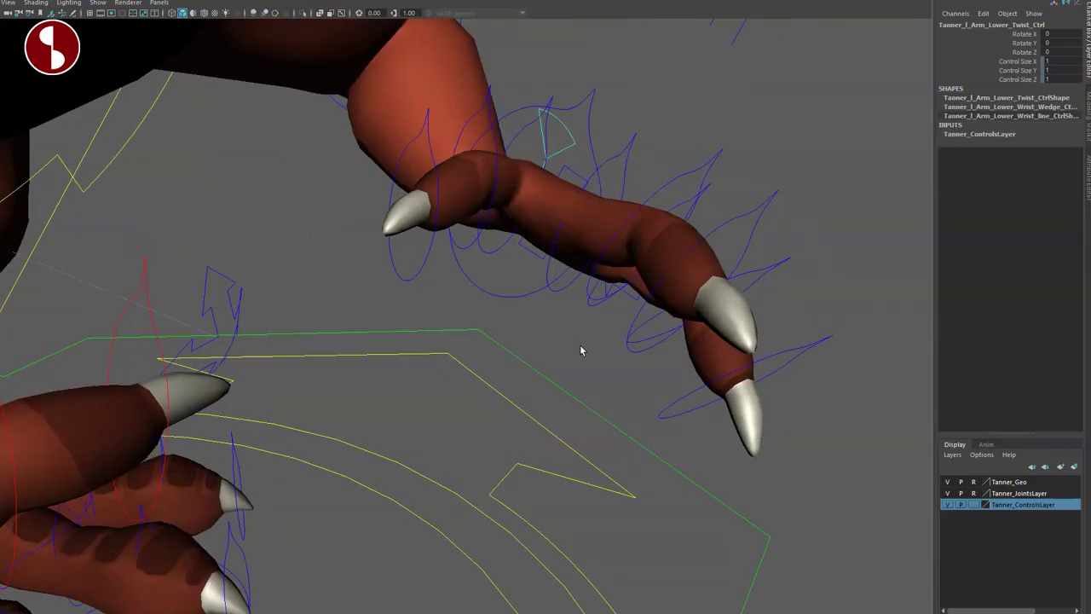
left_click_drag(582, 350, 597, 328, "alt")
Test the Curl and Spread attributes of the left Fingers 03 control, undo the changes and review its attributes from Twist down
left_click(687, 179)
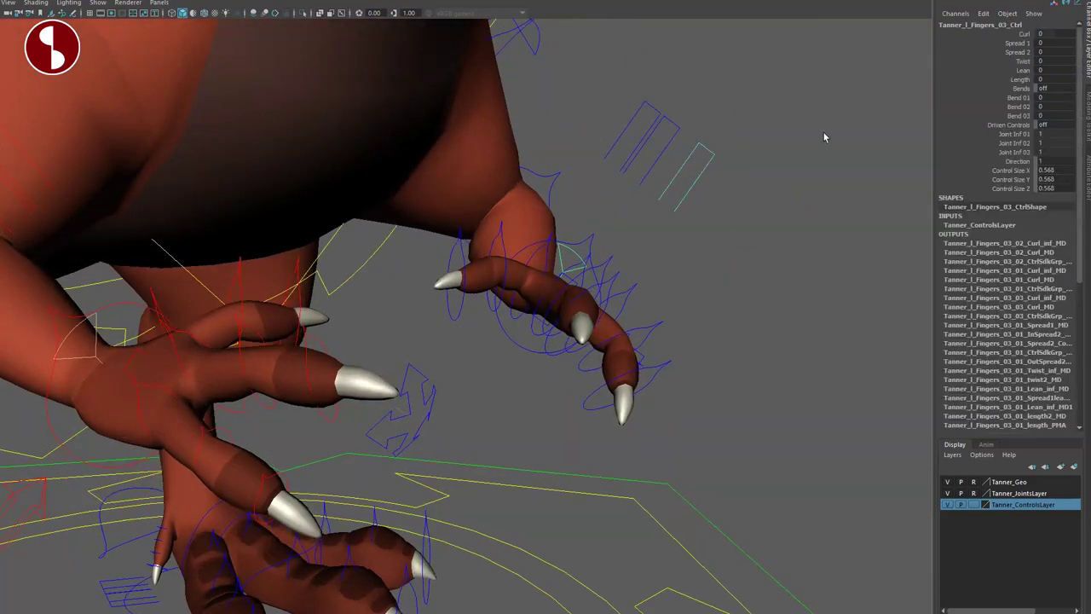
left_click(999, 35)
middle_click_drag(777, 79, 816, 80)
key("ctrl+z")
left_click_drag(982, 41, 984, 53)
middle_click_drag(834, 78, 828, 78)
key("ctrl+z")
left_click_drag(997, 62, 986, 172)
mouse_move(738, 315)
left_mouse_down("alt")
mouse_move(697, 299)
mouse_move(726, 319)
left_mouse_up("alt")
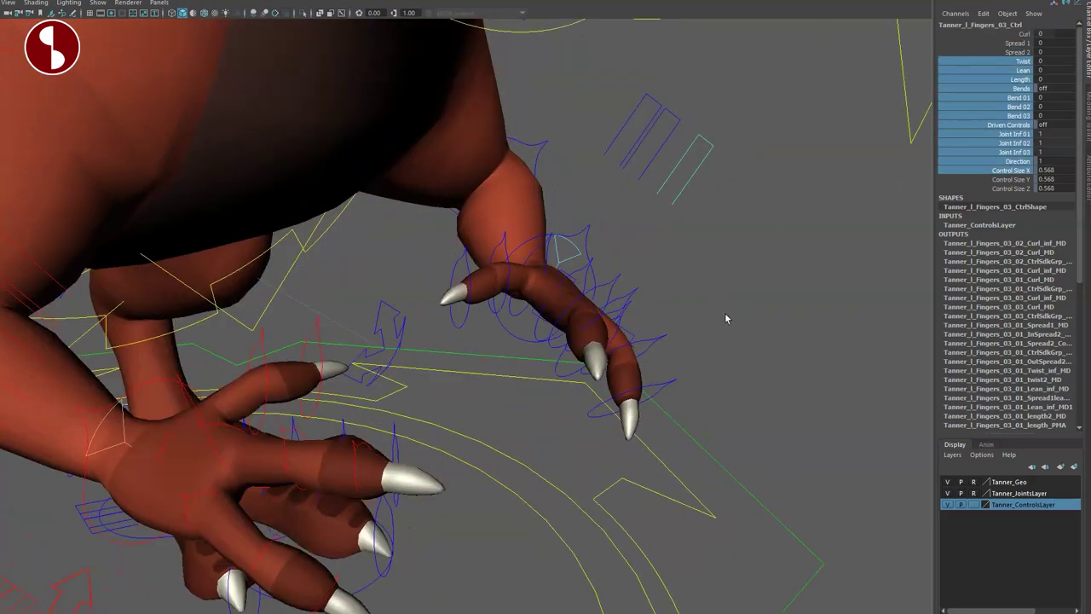
Examine the individual joint controls on the left hand's fingers
left_click(671, 378)
left_click(642, 295)
left_click_drag(641, 297, 628, 328, "alt")
key("e")
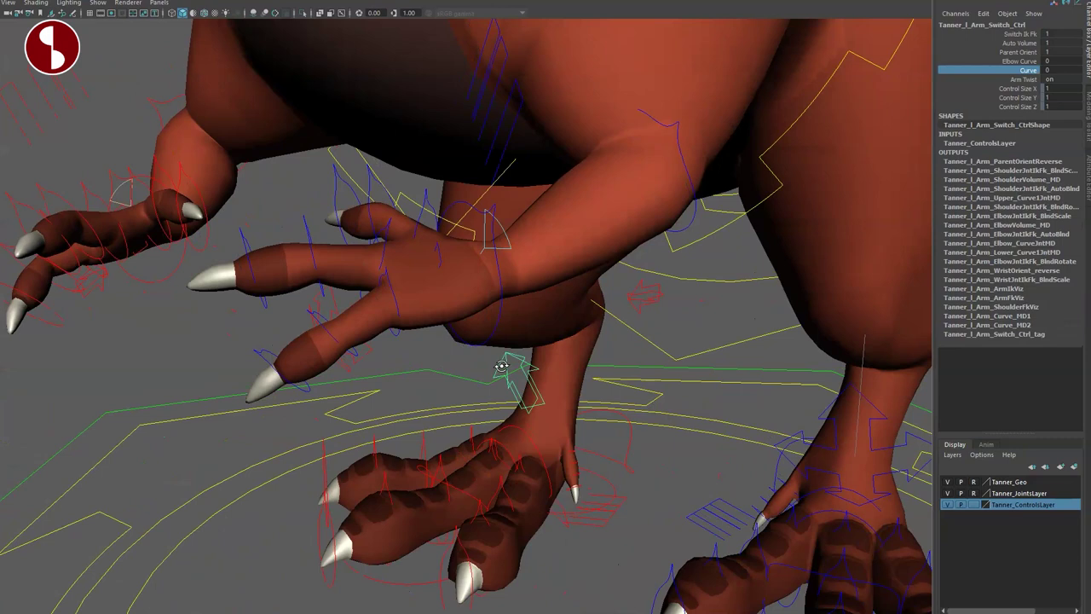
Test the Elbow Curve and Curve attributes of the left arm switch control and review its Arm Twist attribute
left_click_drag(511, 375, 391, 412, "alt")
left_click_drag(475, 477, 517, 405, "alt")
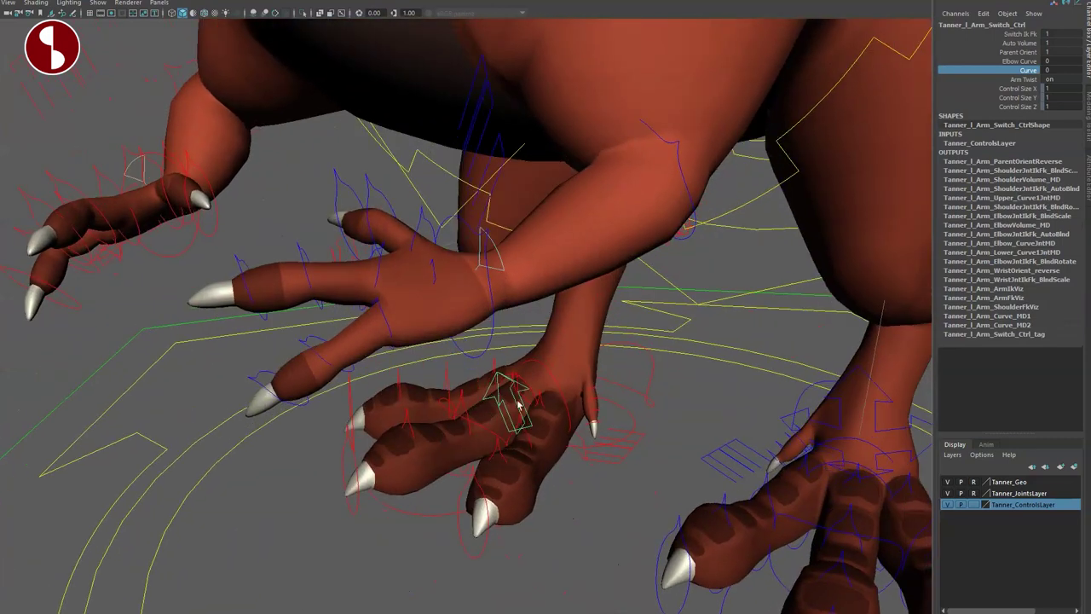
left_click(1003, 63)
mouse_move(734, 186)
middle_mouse_down()
mouse_move(714, 177)
mouse_move(737, 190)
middle_mouse_up()
key("w")
left_click(1000, 72)
middle_click_drag(737, 190, 738, 260, "alt")
right_click_drag(738, 260, 680, 273, "alt")
left_click_drag(680, 273, 716, 278, "alt")
middle_click_drag(716, 278, 708, 267)
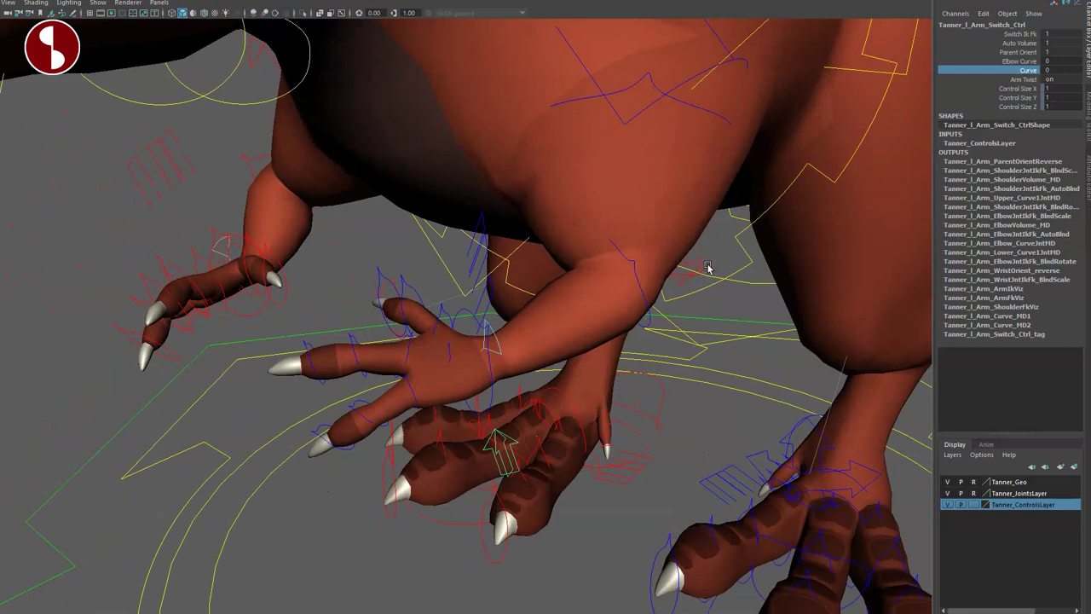
left_click(985, 82)
Try switching the left arm to IK with Switch Ik Fk at 0, and undo the switch
left_click(988, 36)
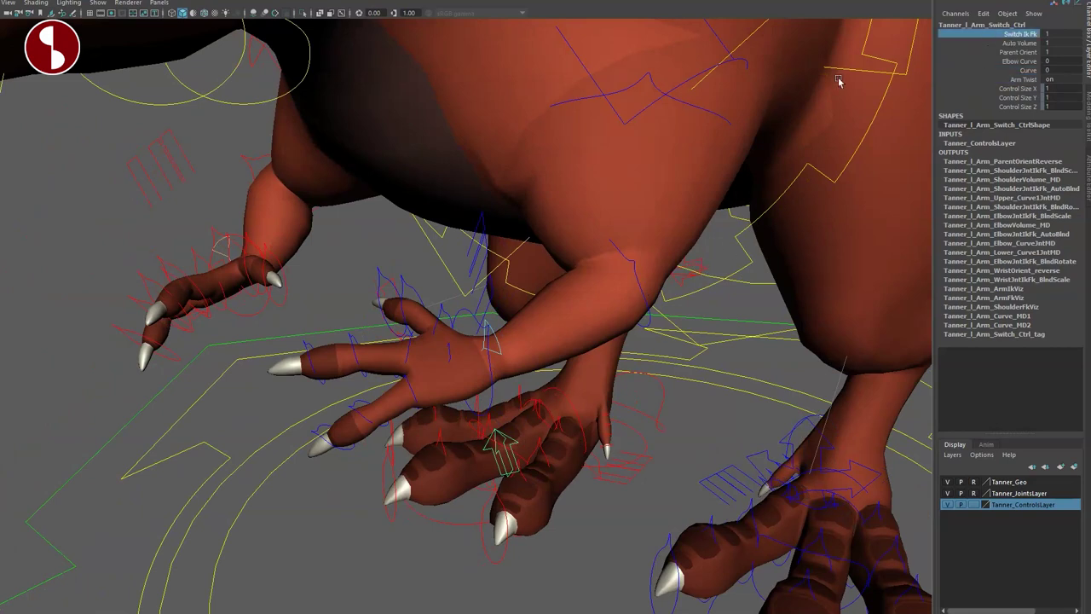
middle_click_drag(841, 81, 482, 213)
left_click_drag(494, 432, 453, 385, "alt")
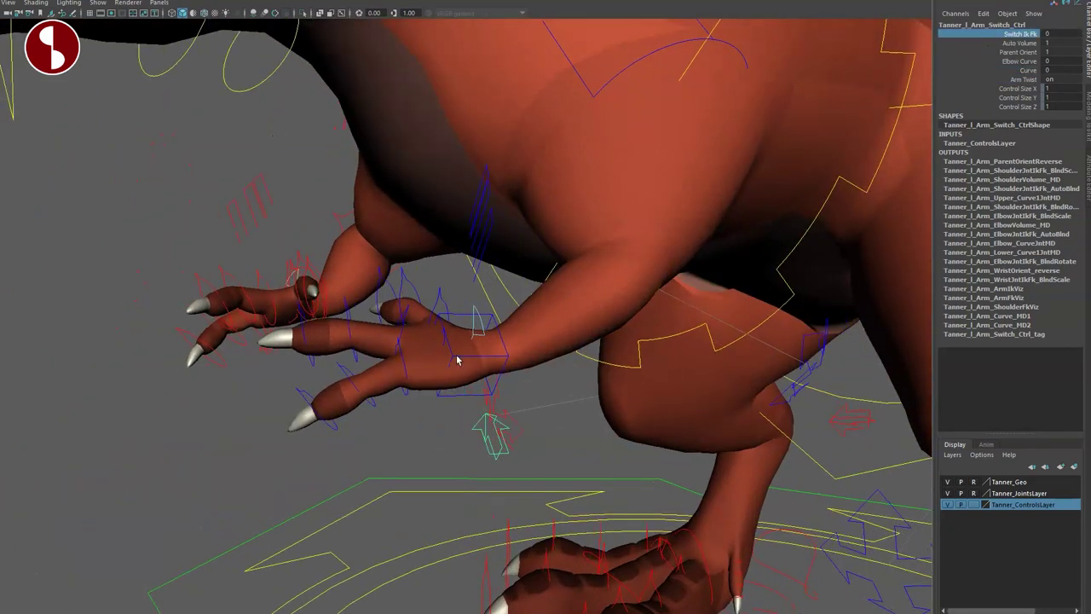
left_click(457, 359)
key("ctrl+z")
key("ctrl+z")
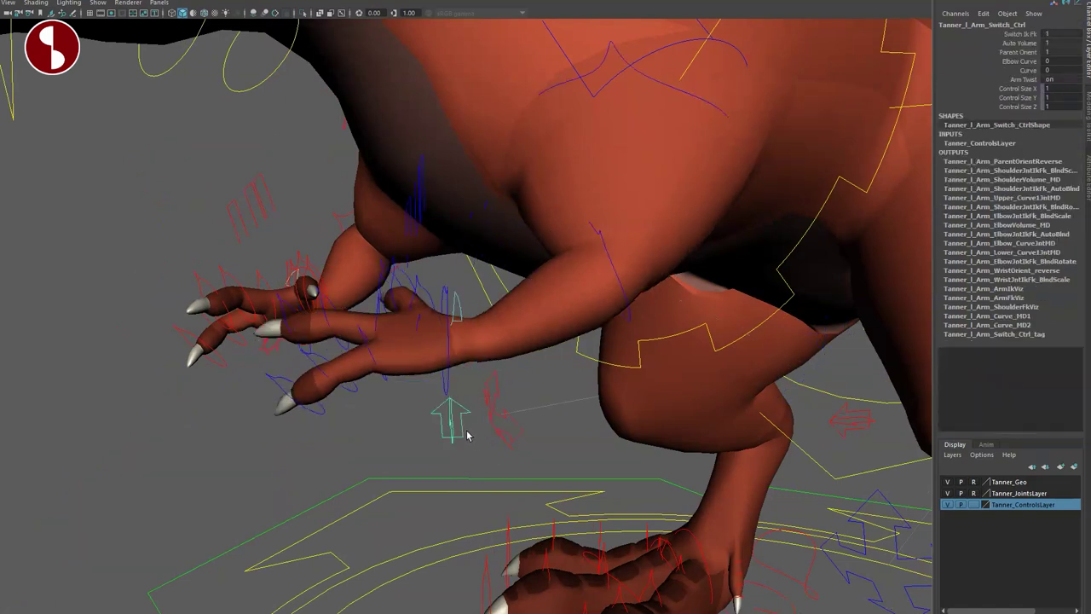
Set the left arm switch control's Switch Ik Fk attribute to 0
left_click(1003, 44)
left_click(978, 35)
middle_click_drag(911, 49, 166, 222)
left_click_drag(398, 381, 422, 418, "alt")
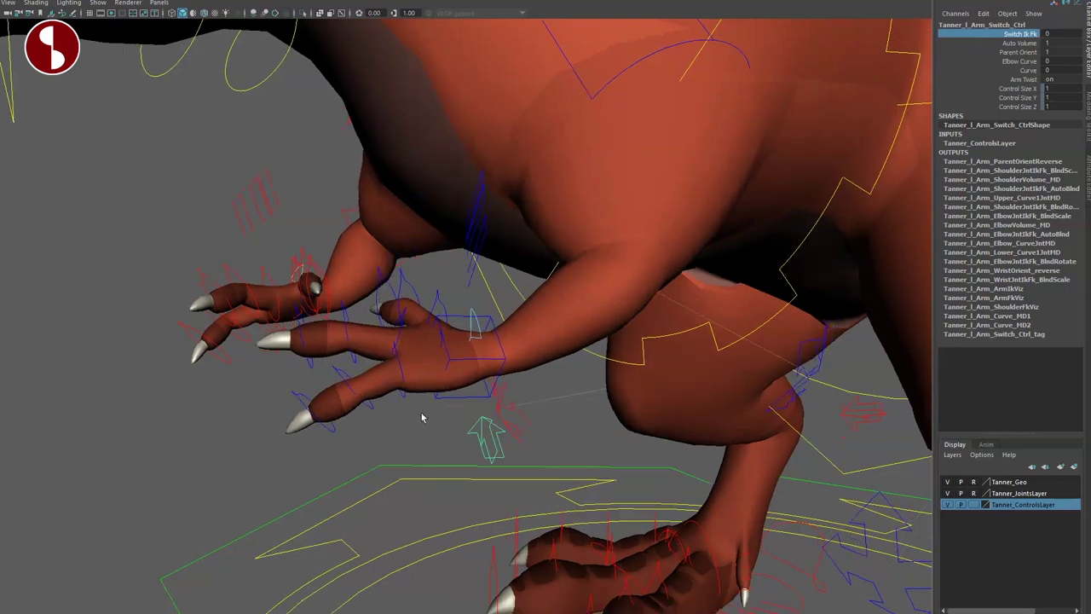
Move the left wrist IK control, try rotating it and undo the rotation
left_click(444, 398)
mouse_move(465, 356)
left_mouse_down()
mouse_move(518, 353)
mouse_move(468, 330)
mouse_move(477, 341)
left_mouse_up()
left_click_drag(478, 350, 570, 370, "alt")
left_click_drag(562, 314, 517, 312)
key("e")
left_click_drag(464, 265, 487, 295)
key("ctrl+z")
Set Wrist Pivot Ctrl Vis to on for the left wrist IK control
left_click_drag(472, 389, 545, 387, "alt")
left_click(989, 117)
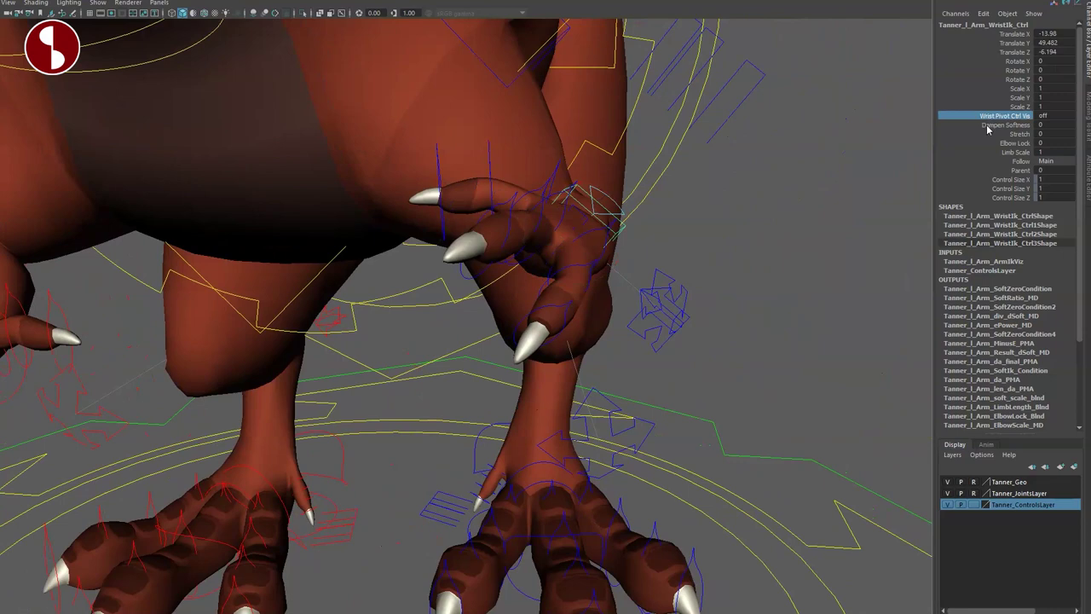
double_click(1045, 115)
key("Return")
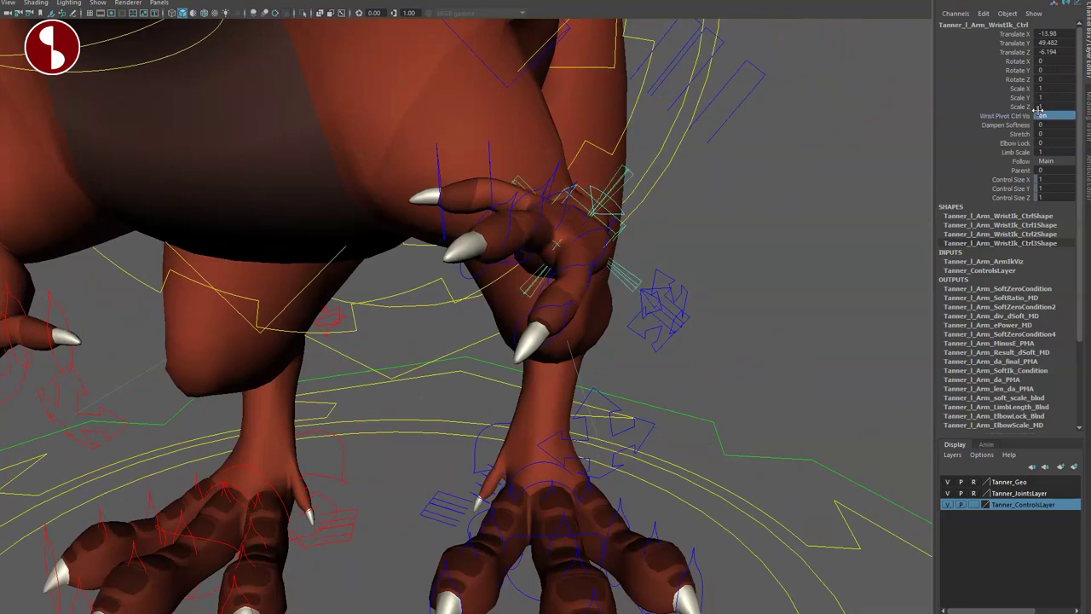
Try rotating the left wrist pivot controls and undo the last rotation
left_click_drag(607, 354, 511, 359, "alt")
key("e")
mouse_move(456, 278)
left_mouse_down()
mouse_move(474, 290)
mouse_move(479, 336)
mouse_move(469, 284)
left_mouse_up()
key("q")
left_click(470, 342)
key("e")
key("ctrl+z")
key("q")
Test the left wrist IK control's Elbow Lock attribute, review Limb Scale and undo the change
left_click_drag(451, 380, 467, 379, "alt")
scroll(467, 379, "down", 4)
left_click(490, 312)
left_click(1014, 143)
middle_click_drag(833, 142, 783, 171)
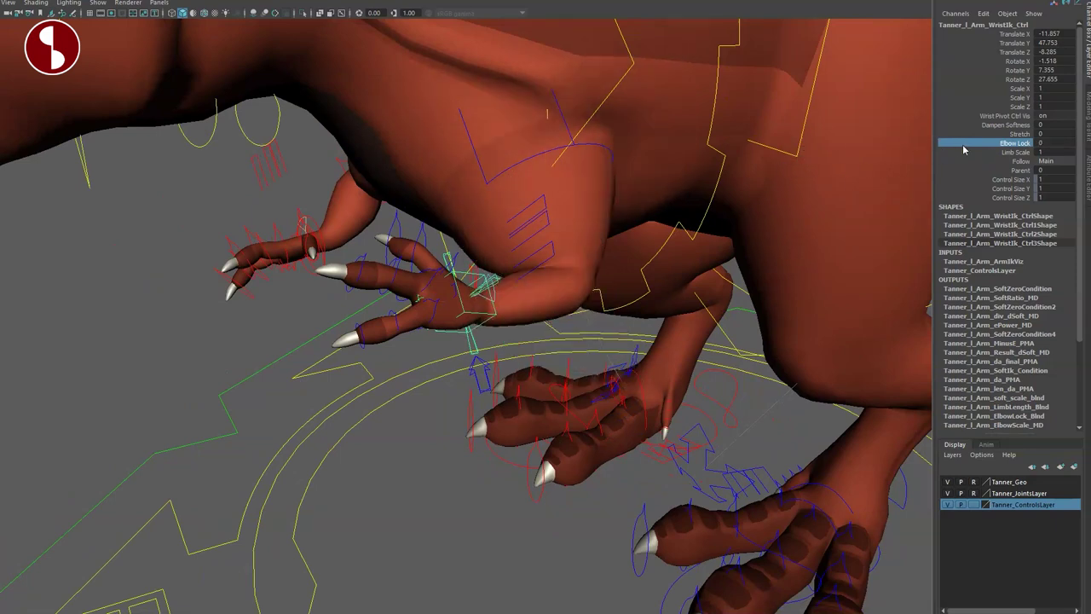
left_click(982, 152)
key("ctrl+z")
Select the left arm's switch control to examine its IK/FK, volume, curve and twist attributes
left_click_drag(389, 329, 432, 365, "alt")
scroll(431, 365, "up", 3)
left_click(427, 423)
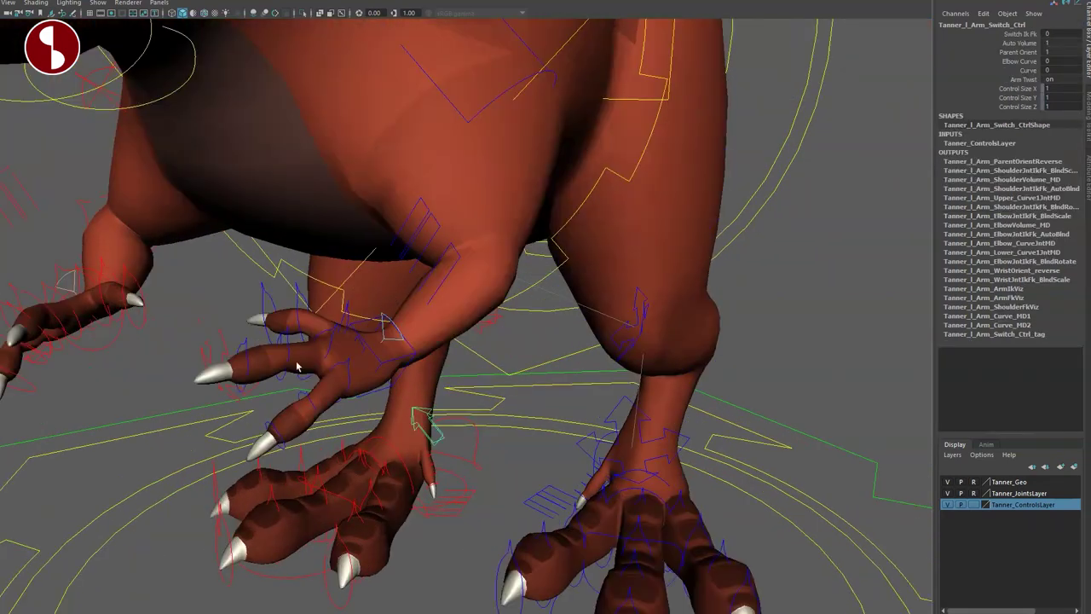
Try moving the main eye aim control in front of the head and undo the move
left_click_drag(297, 367, 361, 355, "alt")
middle_click_drag(361, 355, 485, 312, "alt")
left_click_drag(485, 312, 420, 309, "alt")
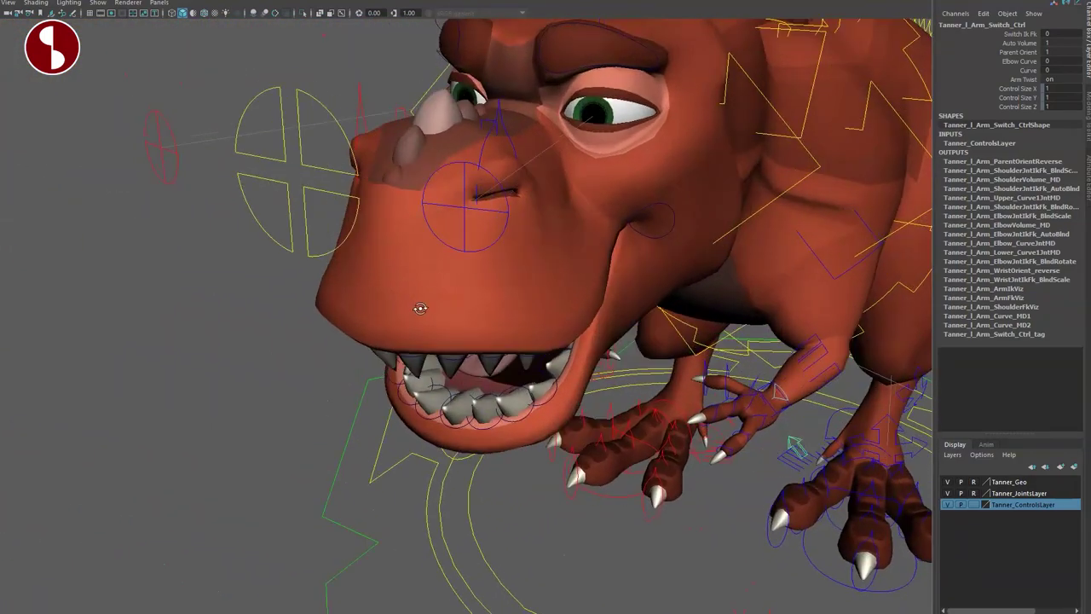
middle_click_drag(420, 309, 374, 344, "alt")
right_click_drag(374, 345, 381, 345, "alt")
left_click(243, 214)
key("w")
left_click_drag(286, 214, 324, 219)
key("ctrl+z")
key("q")
Move the right eye's aim control slightly closer to the main eye control
left_click(152, 197)
key("w")
left_click_drag(145, 183, 169, 198)
key("q")
Set the left eye control's Upper Blink to -1.4 and Lower Blink to -5.7
left_click(474, 298)
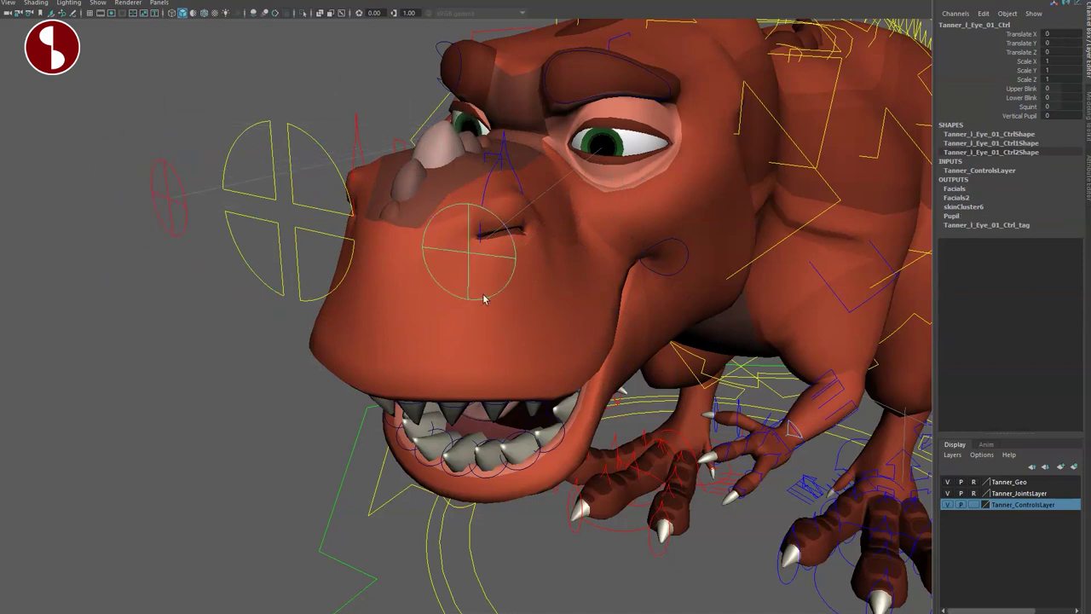
middle_click_drag(562, 290, 490, 349, "alt")
left_click(991, 89)
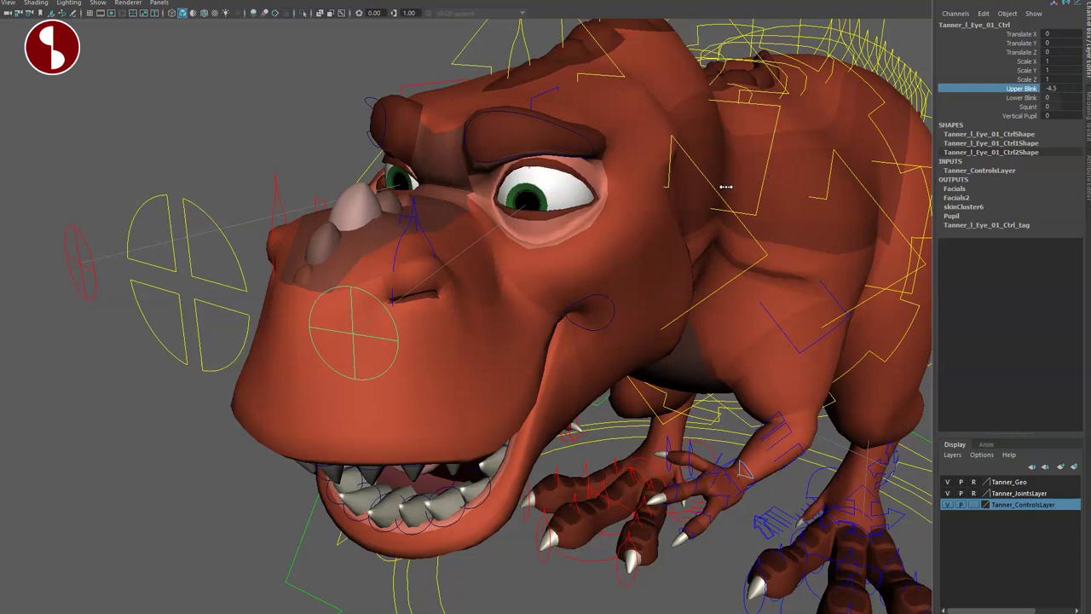
left_click(957, 98)
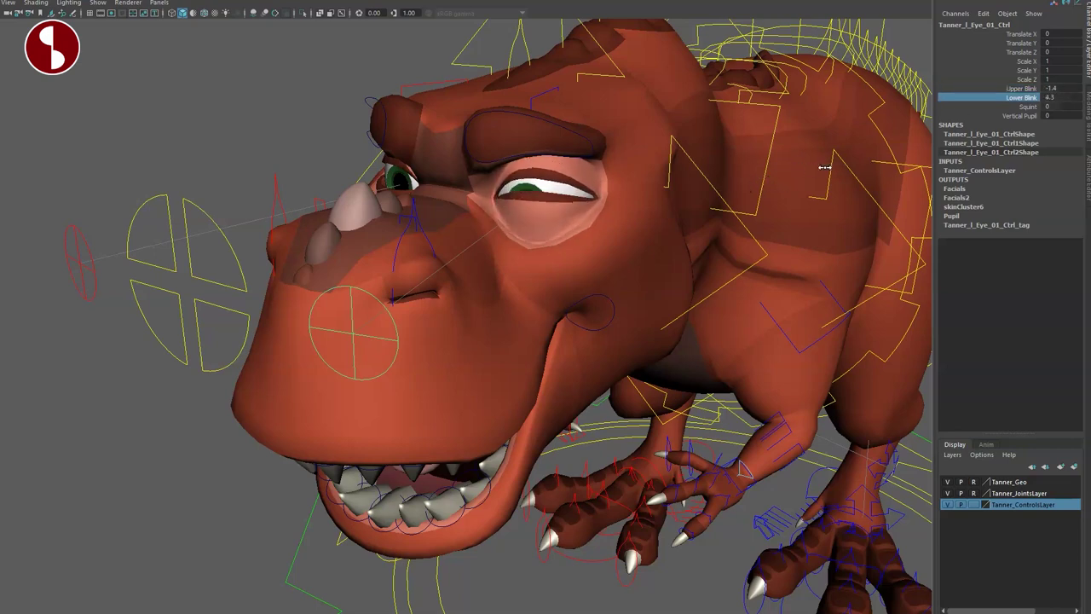
Try the left eye control's Squint at 9, undo it and check Vertical Pupil
left_click(989, 106)
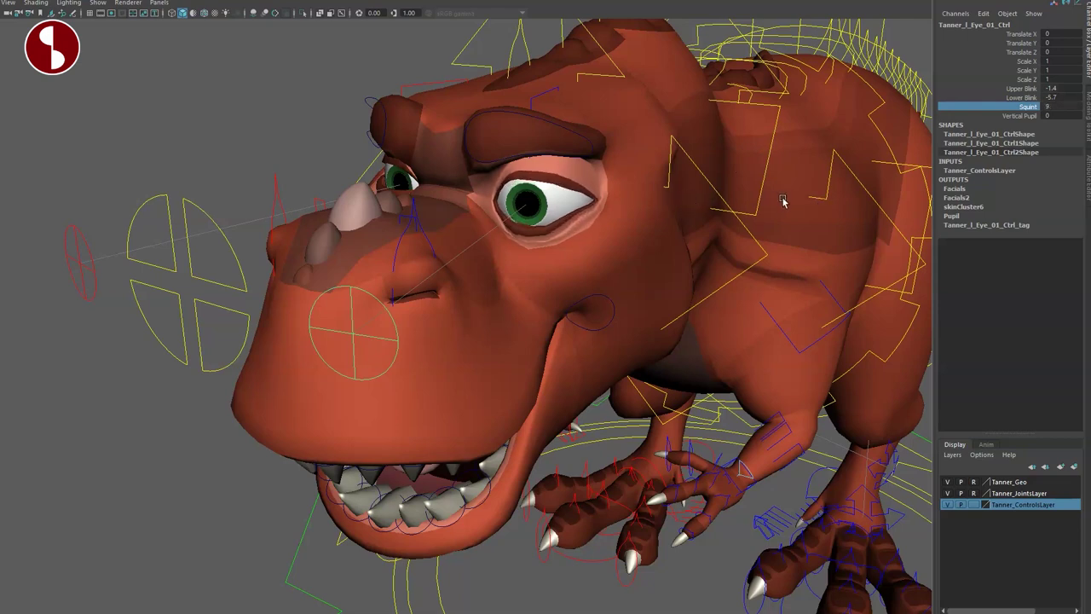
key("ctrl+z")
left_click(956, 117)
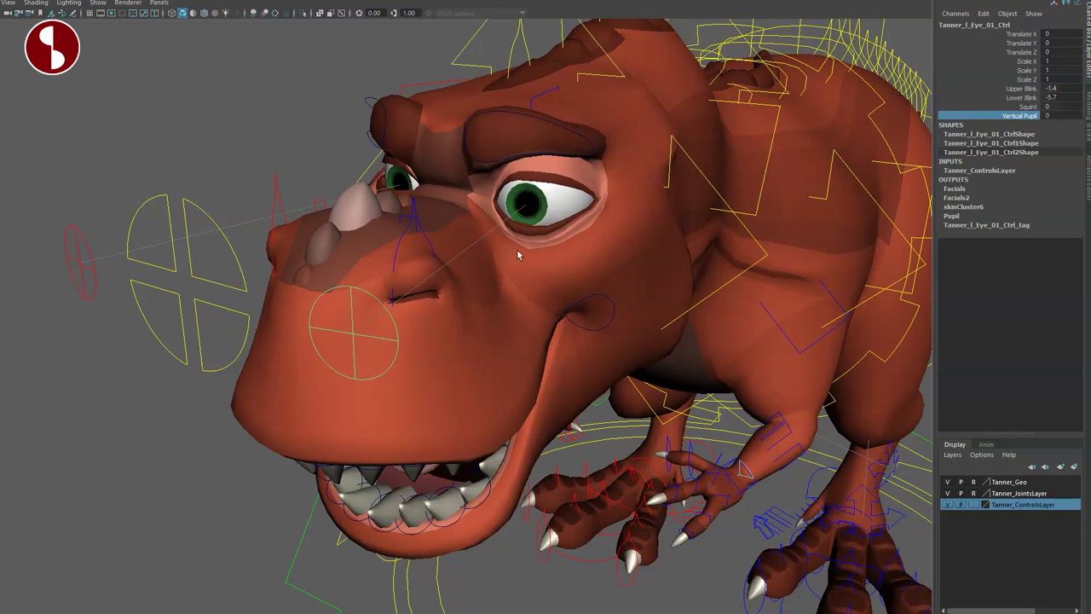
Move the left brow control to Translate X 2.445 and Translate Y -2.121, undoing a further upward move
right_click_drag(517, 255, 555, 284, "alt")
middle_click_drag(555, 285, 555, 349, "alt")
left_click_drag(555, 348, 506, 365, "alt")
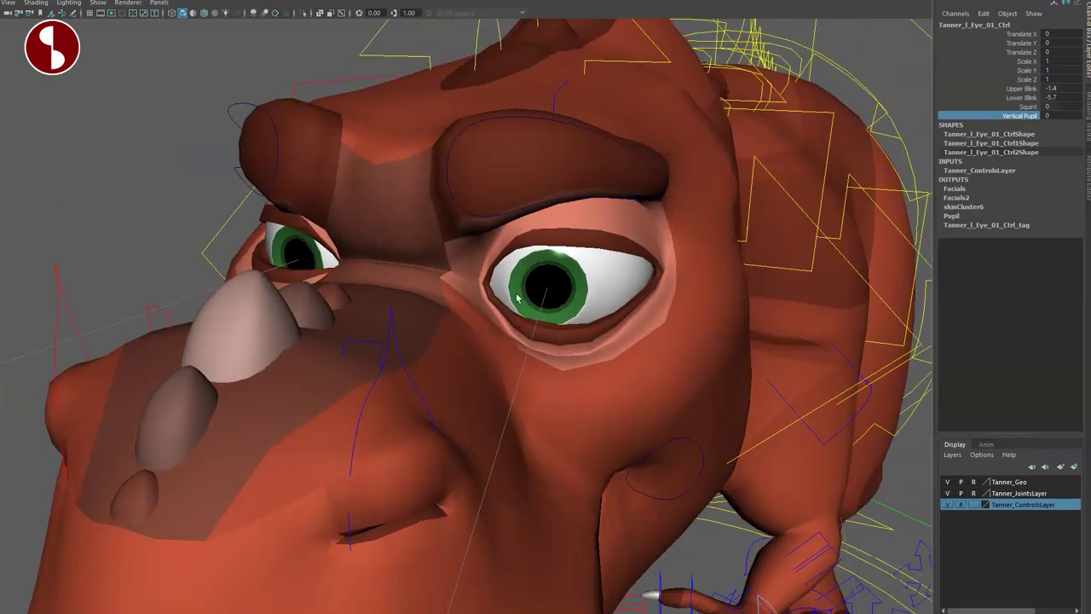
left_click(459, 209)
mouse_move(563, 278)
left_mouse_down("alt")
mouse_move(522, 273)
mouse_move(548, 272)
left_mouse_up("alt")
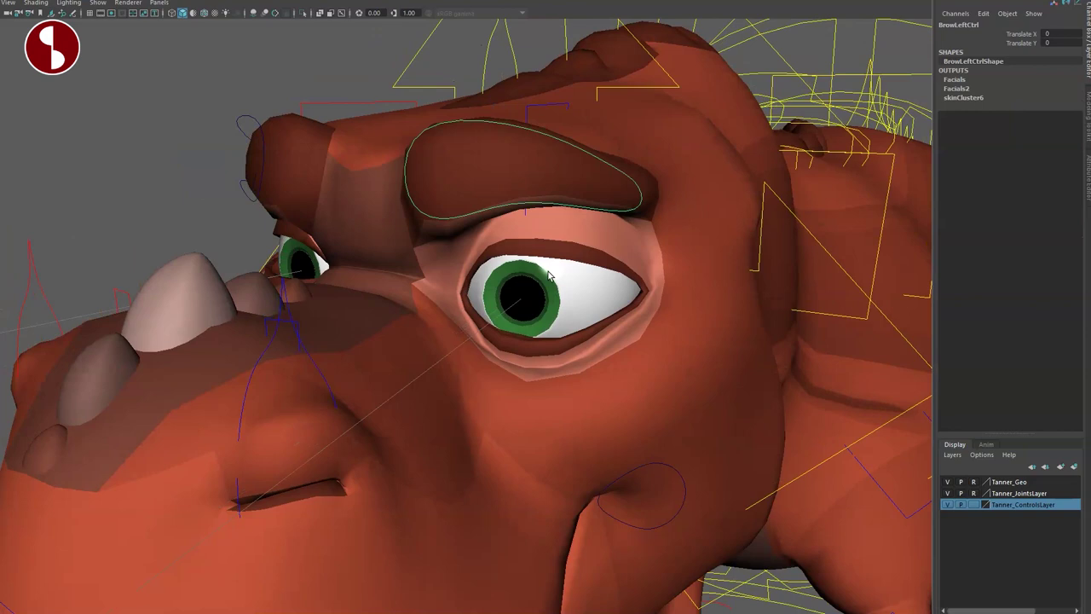
mouse_move(559, 195)
left_mouse_down()
mouse_move(557, 156)
mouse_move(565, 208)
left_mouse_up()
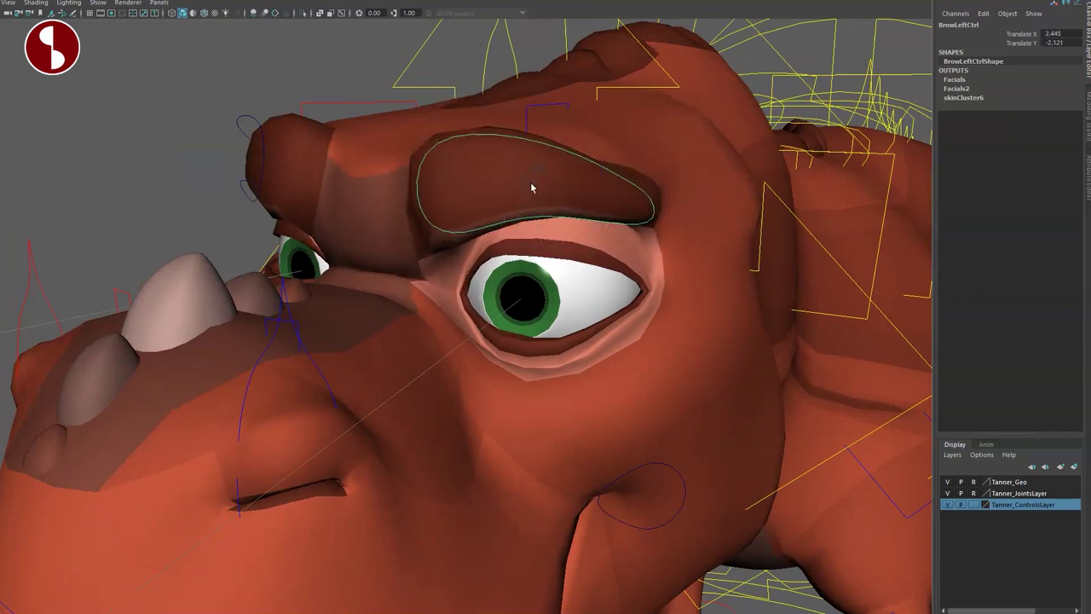
left_click_drag(562, 209, 568, 166)
key("ctrl+z")
Show NURBS Surfaces in the viewport and select the left brow's inner sphere control
left_click(99, 4)
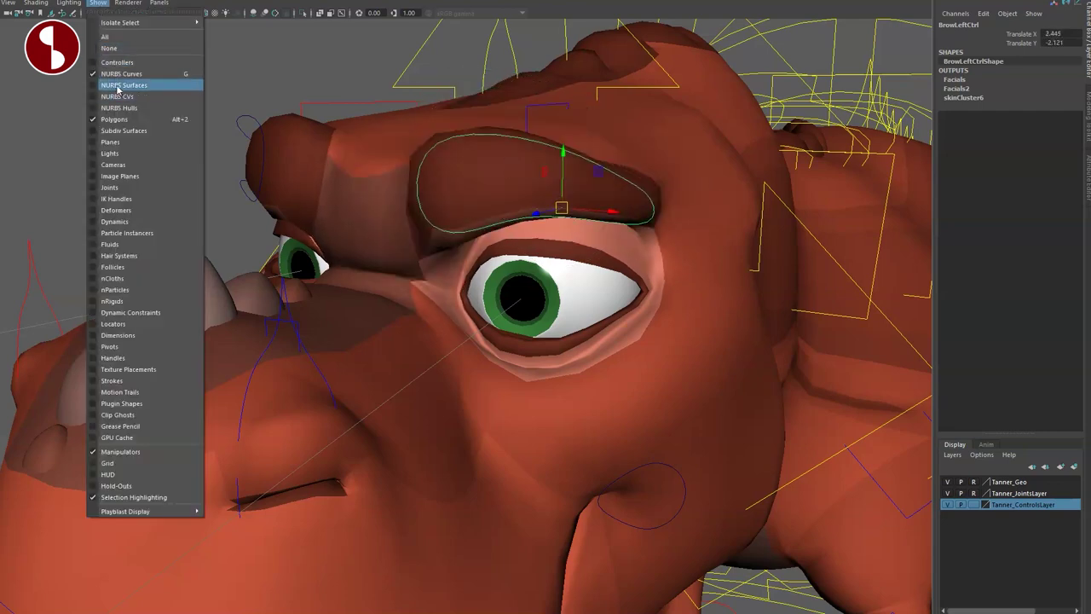
left_click(117, 87)
left_click(398, 210)
left_click(480, 190)
key("w")
left_click_drag(479, 227, 517, 252, "alt")
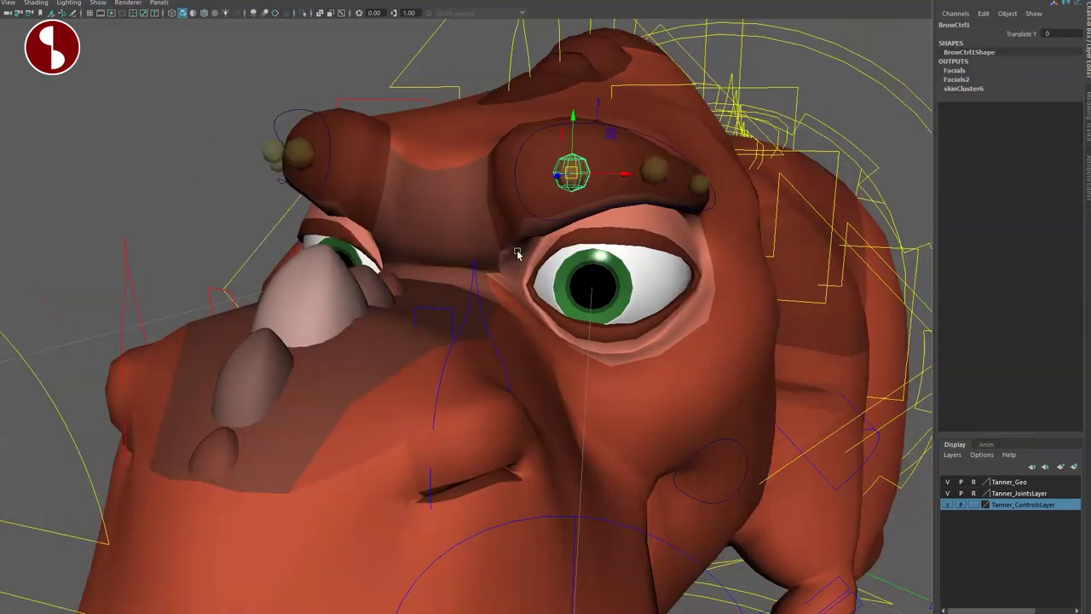
Try moving the left brow's inner sphere control down to Translate Y -4 and undo the move
right_click_drag(517, 252, 407, 232, "alt")
mouse_move(533, 215)
left_mouse_down()
mouse_move(533, 235)
mouse_move(535, 161)
mouse_move(537, 188)
mouse_move(520, 156)
mouse_move(517, 204)
left_mouse_up()
key("ctrl+z")
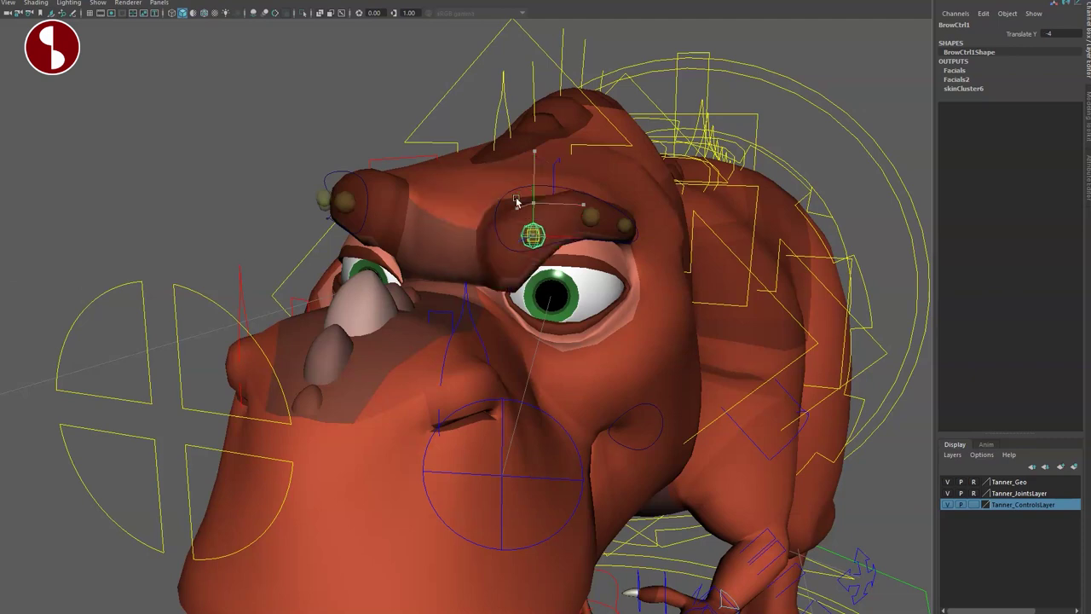
key("ctrl+z")
Lower the left brow's middle sphere control slightly and raise the inner one to Translate Y 1.702
key("q")
left_click(593, 220)
key("w")
left_click_drag(593, 217, 535, 214)
left_click(536, 220)
left_click(569, 257)
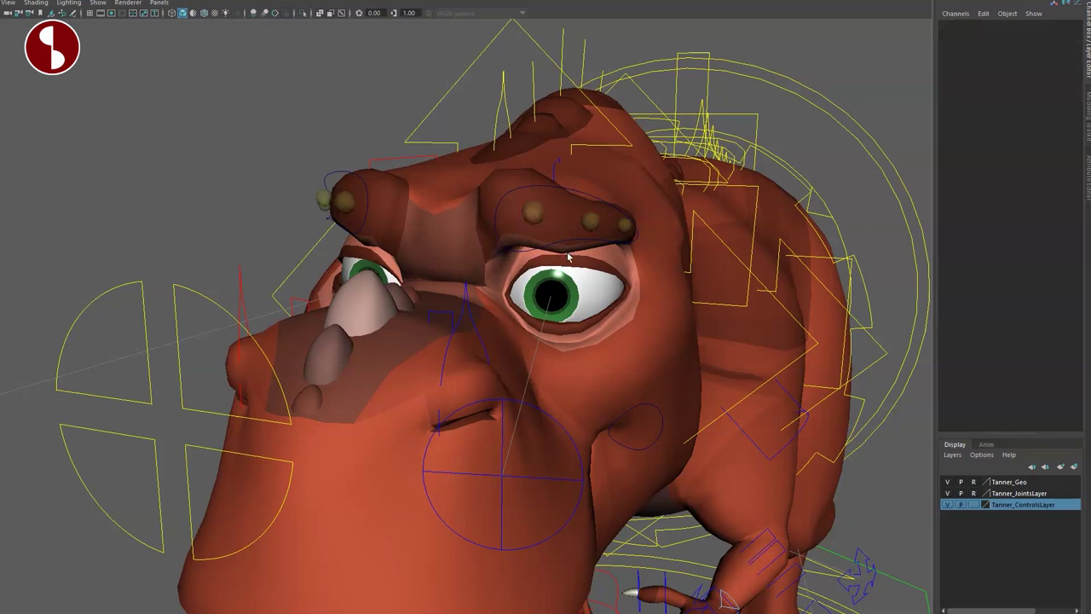
Lower the left brow's outer sphere control to Translate Y -1.714
left_click(625, 227)
left_click_drag(624, 227, 624, 233)
right_click_drag(615, 256, 612, 327, "alt")
left_click_drag(613, 327, 626, 318, "alt")
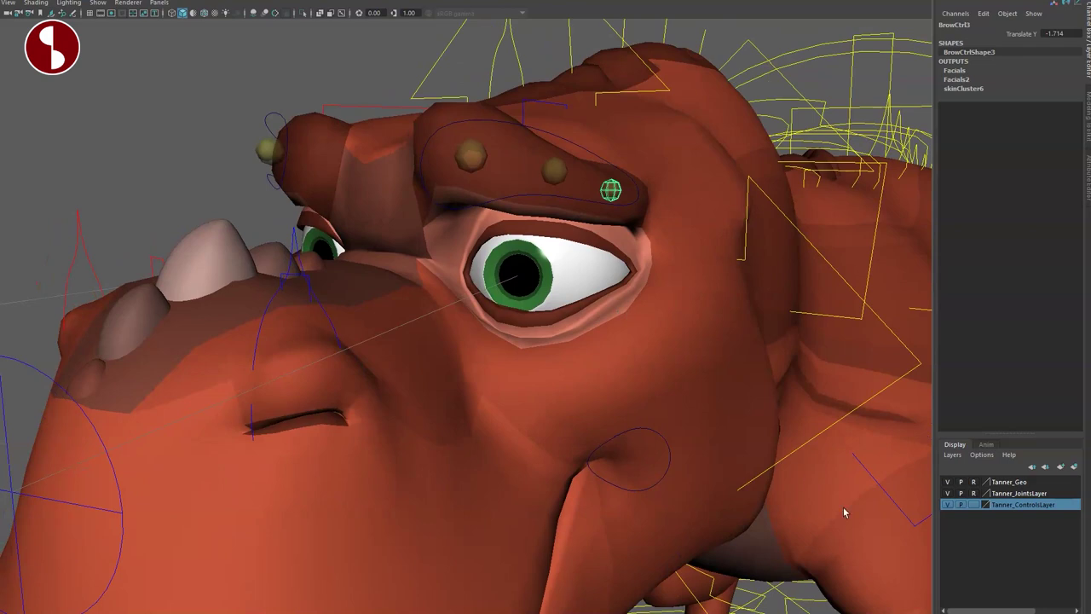
Make the Tanner_Geo layer selectable and preview the body mesh smoothed
left_click(1006, 482)
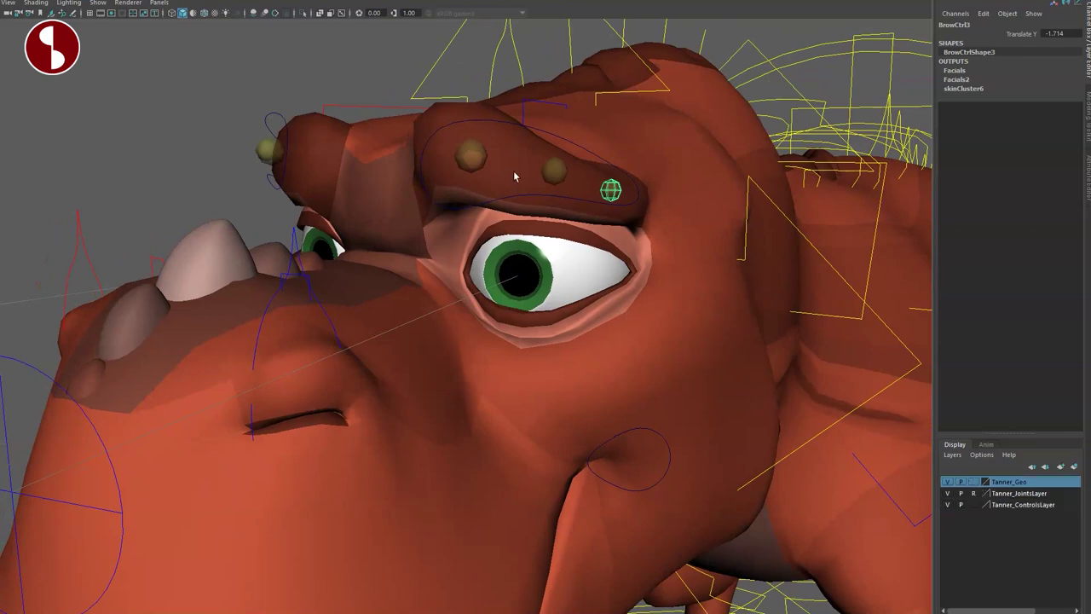
left_click(514, 178)
key("3")
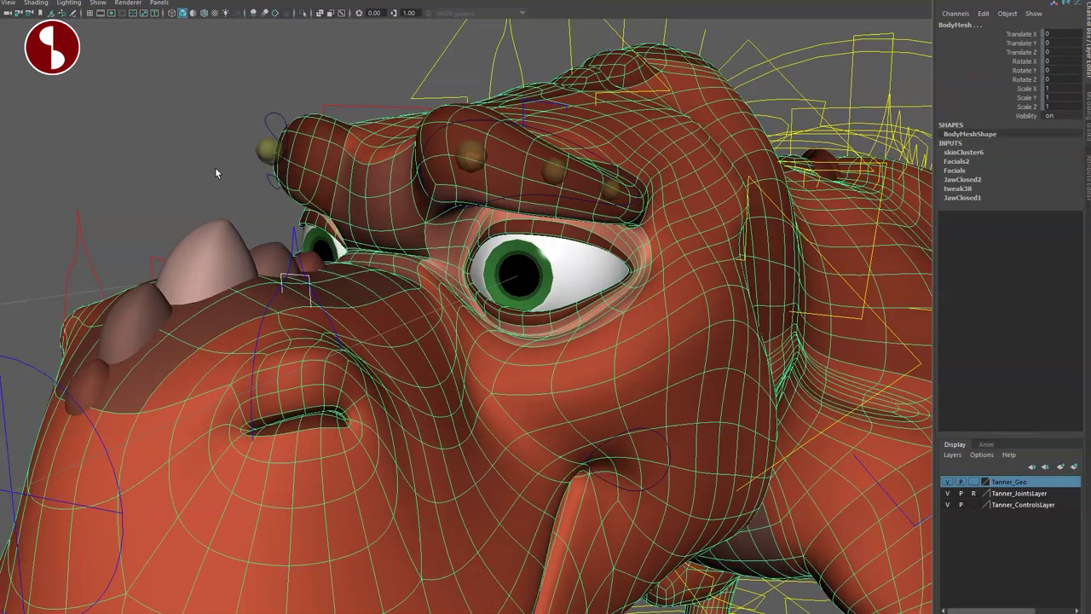
left_click(216, 169)
Try moving the left brow's inner sphere control, and undo it along with the layer change and the outer brow move
left_click(465, 159)
key("w")
mouse_move(469, 147)
left_mouse_down()
mouse_move(470, 132)
mouse_move(468, 141)
left_mouse_up()
key("ctrl+z")
key("ctrl+z")
key("ctrl+z")
key("ctrl+z")
key("ctrl+z")
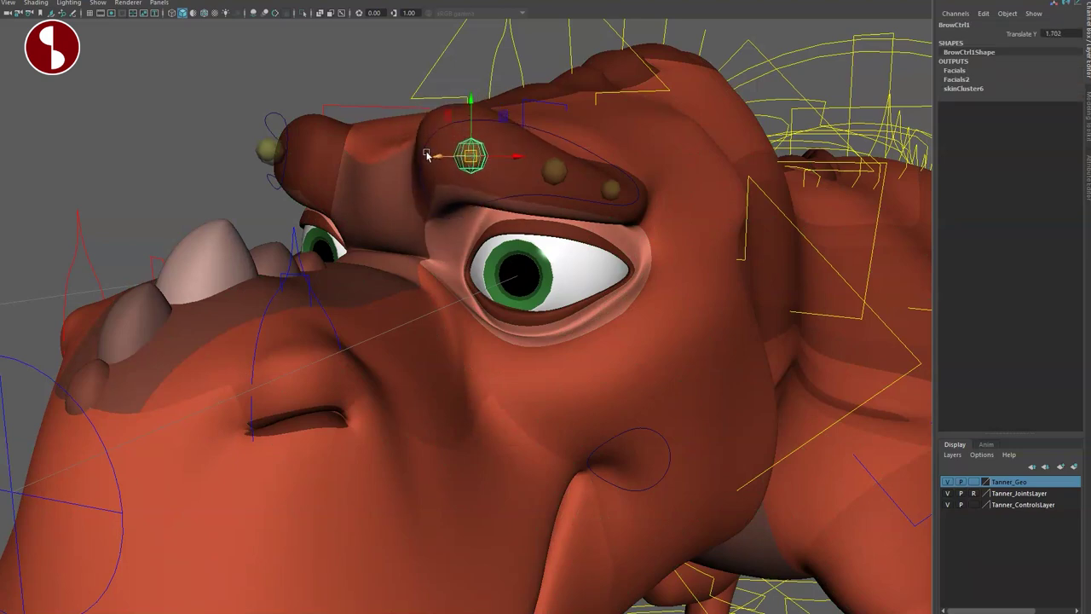
left_click(168, 120)
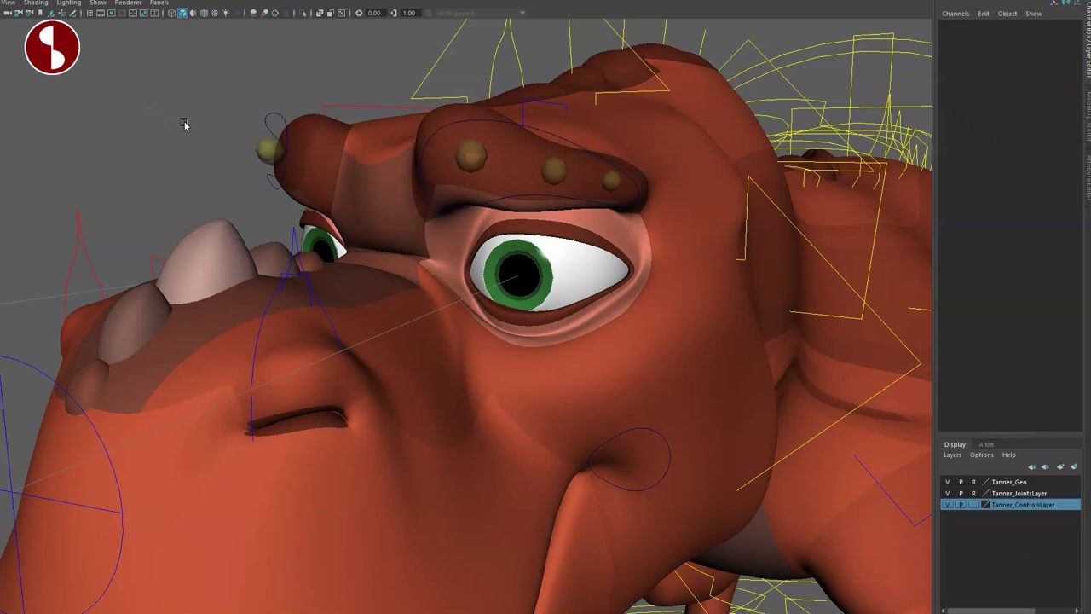
Try moving the left eye control and using the rotate and scale tools on it, and undo the changes
left_click_drag(393, 225, 531, 306, "alt")
left_click(473, 252)
left_click_drag(472, 253, 483, 299, "alt")
left_click_drag(560, 326, 597, 334)
key("e")
key("r")
key("ctrl+z")
key("ctrl+z")
key("ctrl+z")
key("ctrl+z")
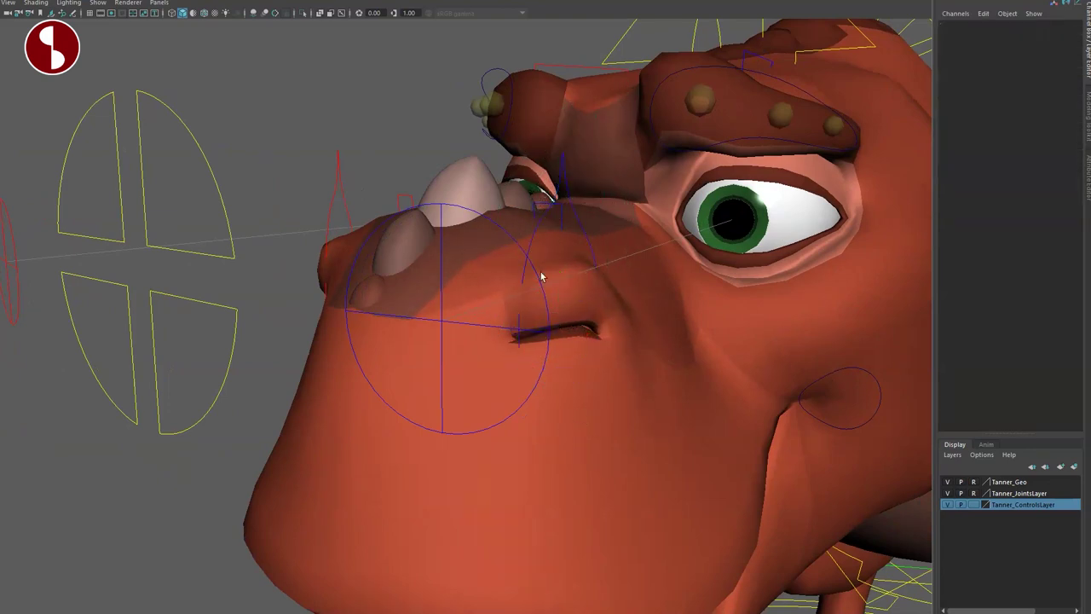
Test the left nostril control's Curl and Twist attributes and undo each change
mouse_move(559, 229)
left_mouse_down("alt")
mouse_move(570, 242)
mouse_move(560, 246)
left_mouse_up("alt")
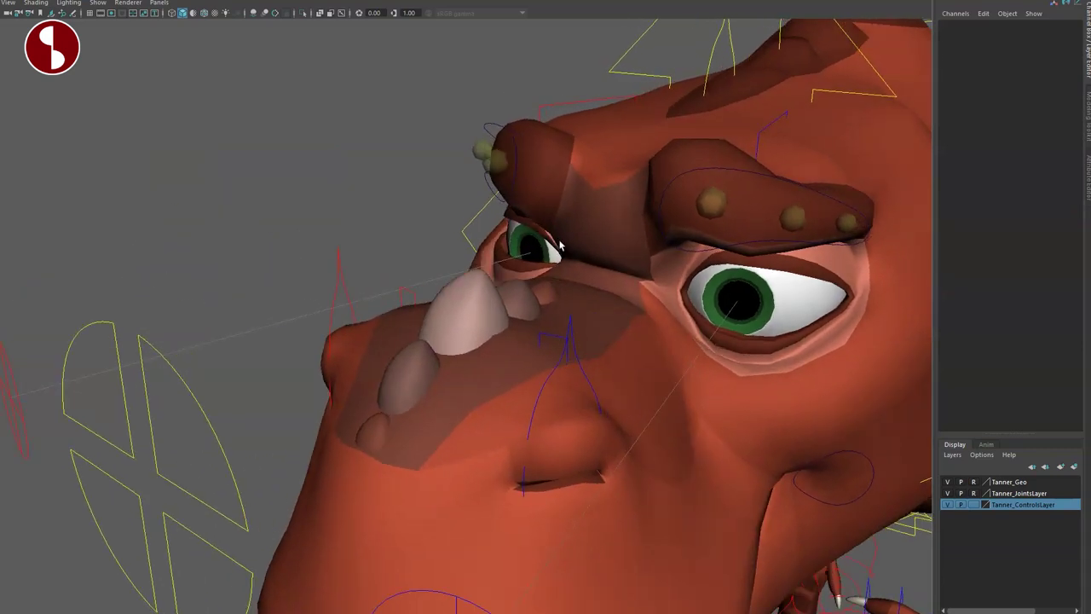
left_click(550, 334)
left_click_drag(591, 399, 598, 362, "alt")
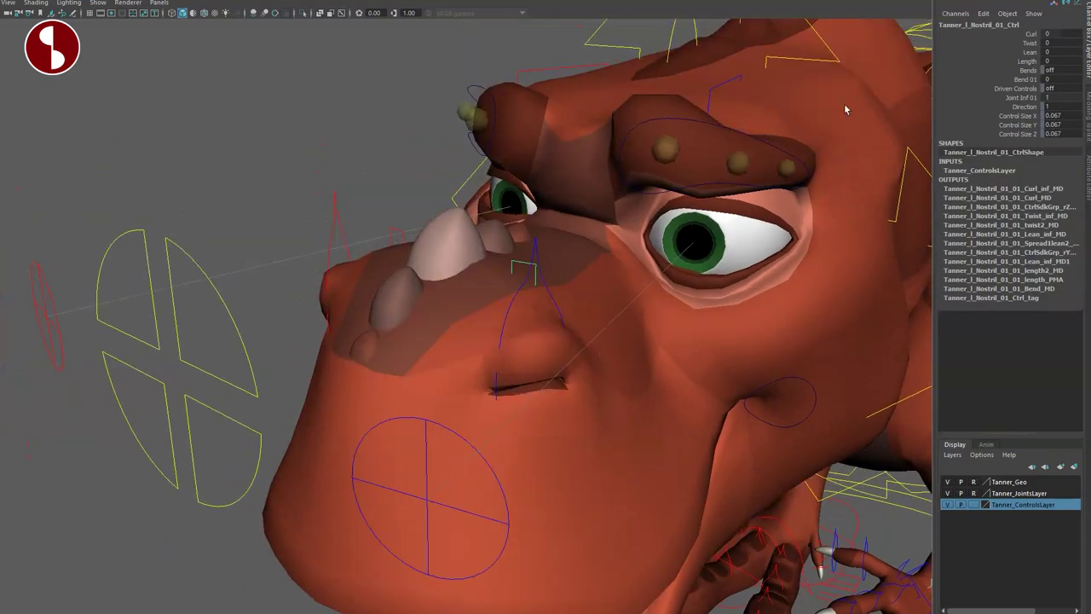
middle_click_drag(794, 86, 861, 88)
key("ctrl+z")
left_click(973, 44)
key("ctrl+z")
Test the left nostril control's Lean and its Length at 1.1, undoing both changes
left_click(1024, 53)
key("ctrl+z")
left_click(982, 62)
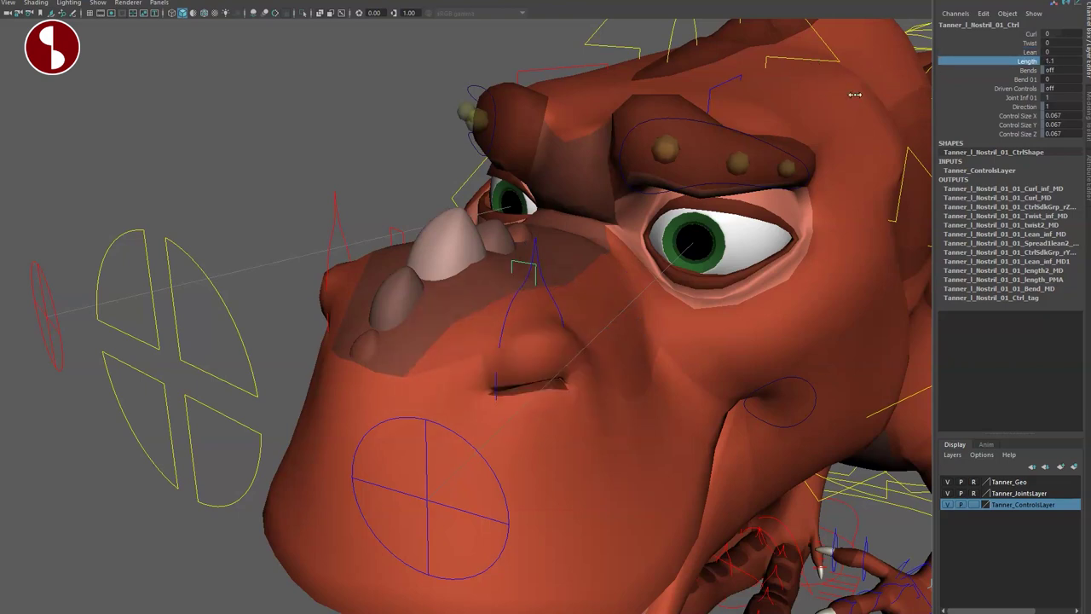
left_click_drag(992, 46, 981, 140)
left_click_drag(481, 359, 505, 418, "alt")
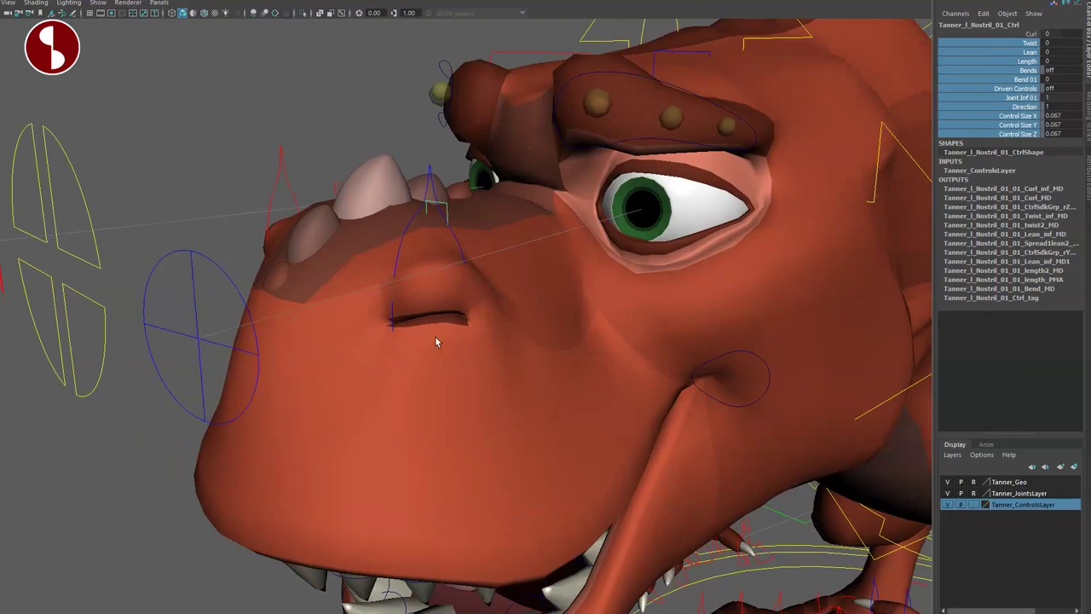
Select the right mouth corner control, test its Translate X and undo the change
left_click(288, 231)
left_click_drag(287, 232, 480, 312, "alt")
middle_click_drag(480, 312, 426, 312, "alt")
left_click_drag(428, 316, 513, 287, "alt")
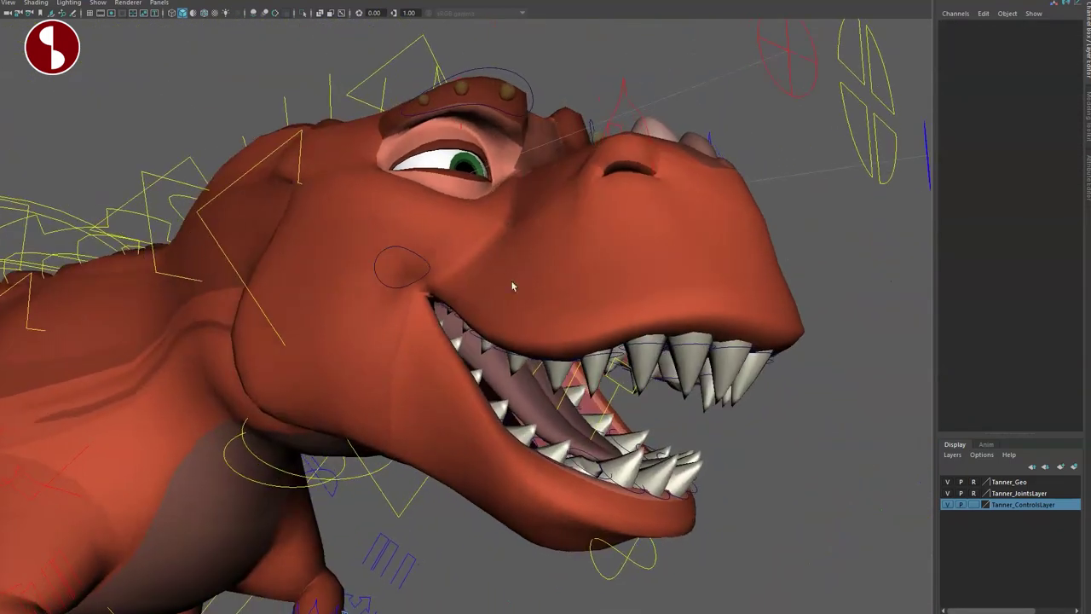
left_click(380, 288)
left_click_drag(380, 288, 396, 321, "alt")
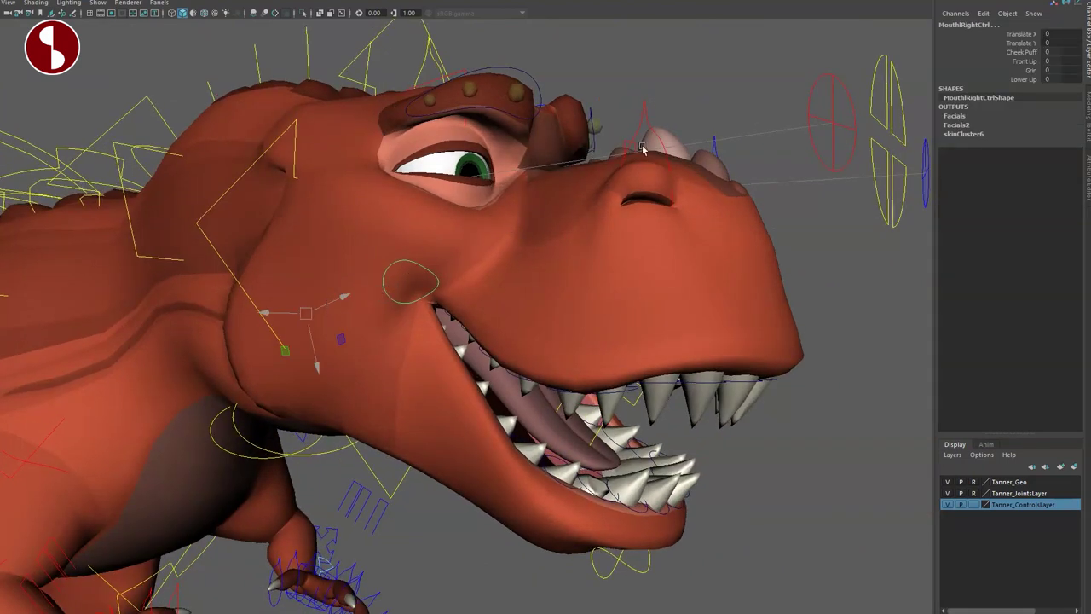
middle_click_drag(773, 121, 824, 153)
key("ctrl+z")
Try the right mouth corner control's Translate Y down to -4.956 and undo the change
left_click(994, 45)
middle_click_drag(763, 114, 752, 142)
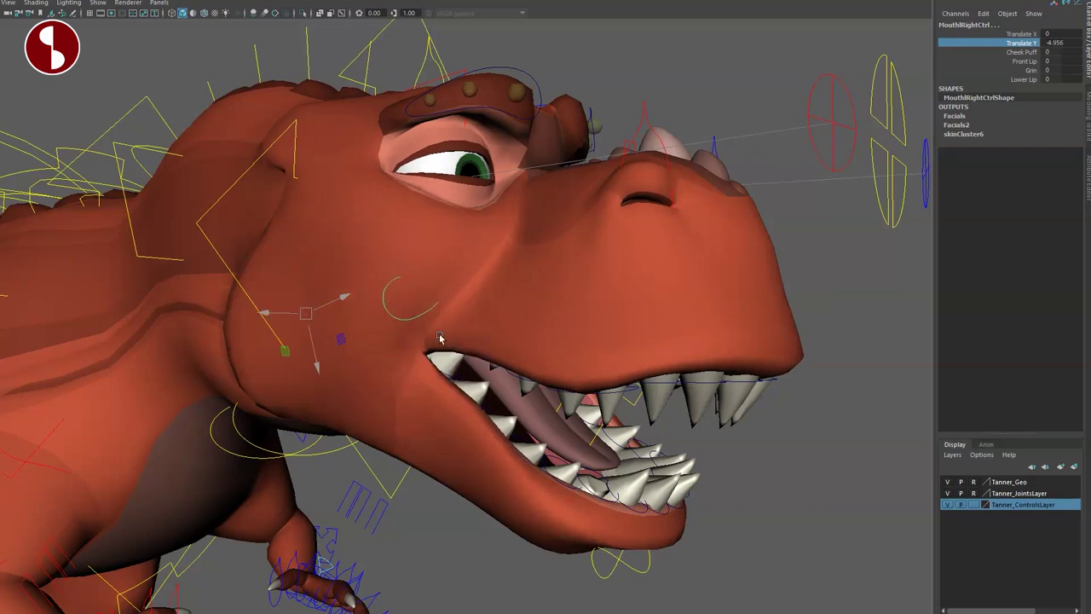
middle_click_drag(811, 128, 818, 159)
key("ctrl+z")
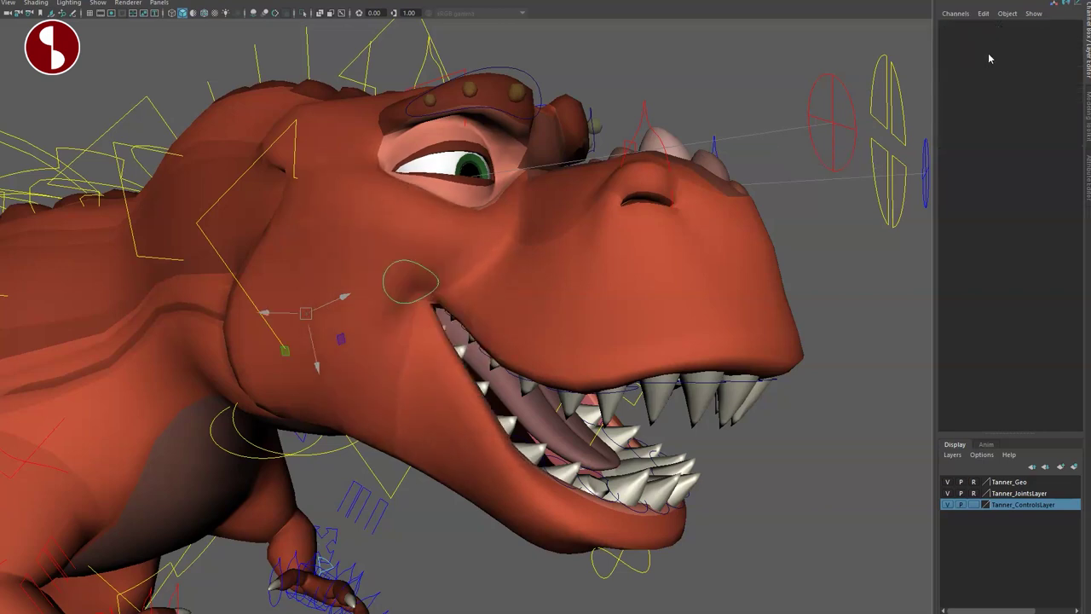
Reselect the right mouth corner control, test Cheek Puff and Front Lip, and undo both changes
left_click(620, 189)
left_click(398, 300)
left_click(1012, 54)
middle_click_drag(828, 116, 855, 121)
key("ctrl+z")
left_click(1018, 62)
key("ctrl+z")
Test the right mouth corner control's Grin and Lower Lip attributes and undo the changes
left_click(1011, 72)
left_click(1011, 80)
key("ctrl+z")
Try moving an upper front tooth with its individual control and undo the move
left_click_drag(696, 294, 615, 376, "alt")
scroll(615, 376, "up", 2)
middle_click_drag(614, 376, 666, 321, "alt")
left_click_drag(347, 344, 368, 332, "alt")
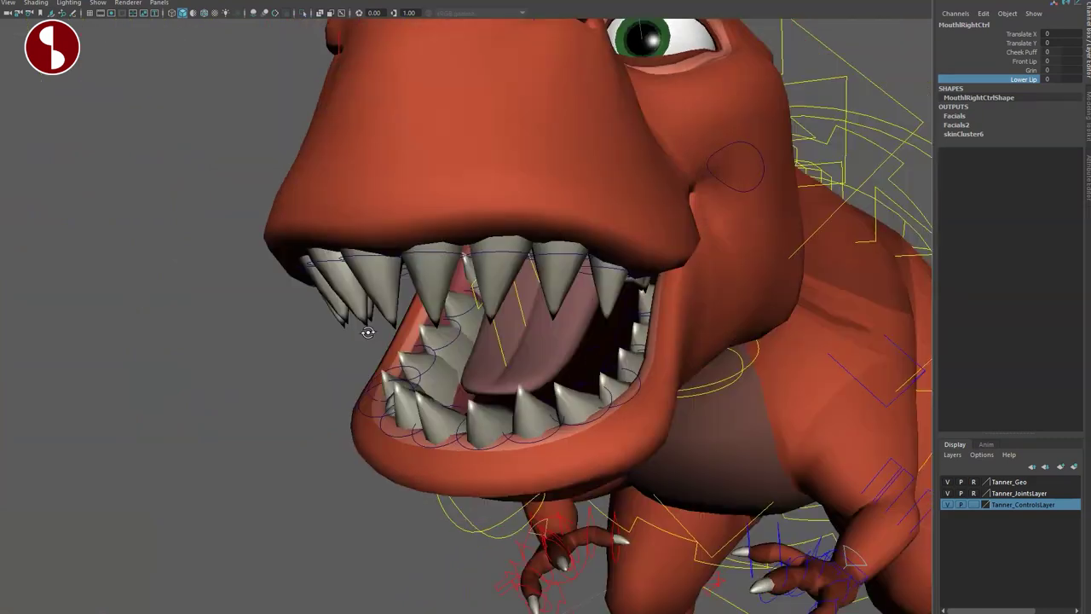
left_click(429, 255)
left_click_drag(431, 255, 385, 326)
key("ctrl+z")
key("q")
Select the tongue's spline controls together, try rotating them and undo the rotation
left_click_drag(494, 321, 524, 277, "alt")
scroll(527, 377, "up", 4)
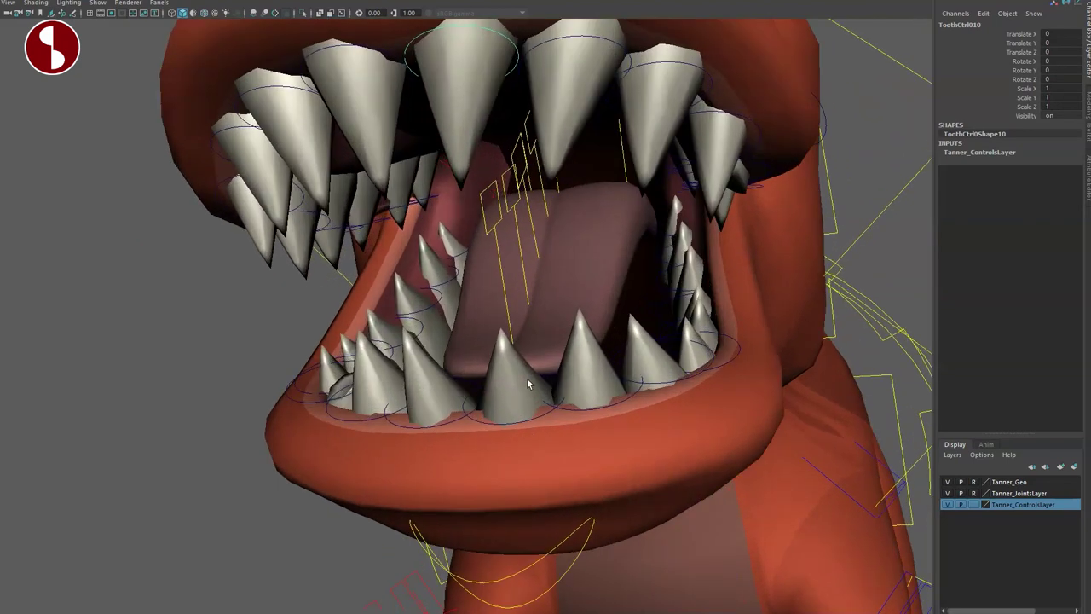
left_click_drag(527, 378, 487, 323, "alt")
left_click(428, 196)
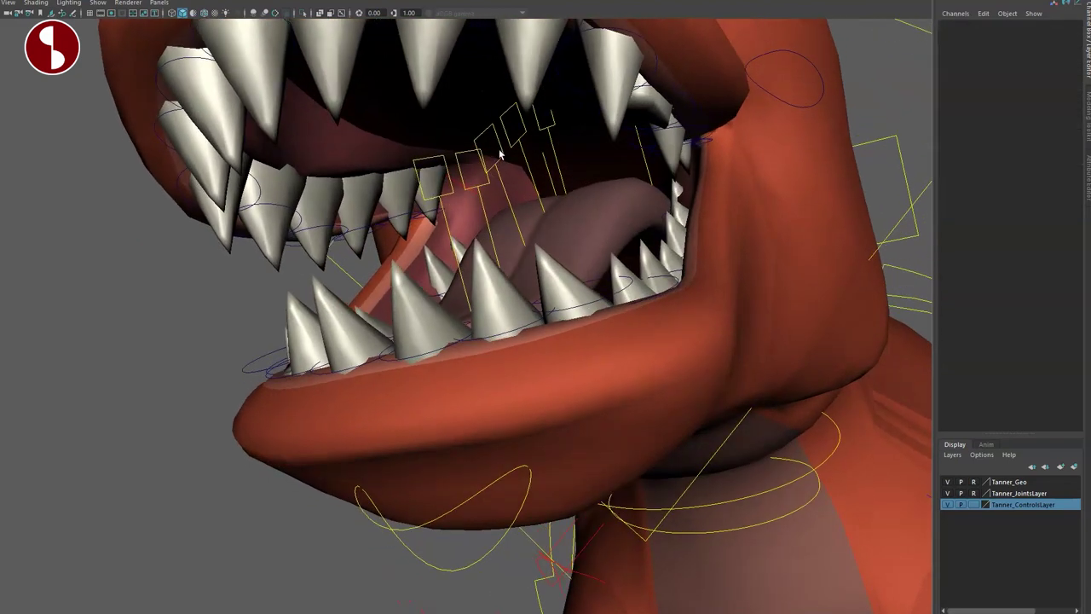
left_click(515, 147)
left_click(488, 180)
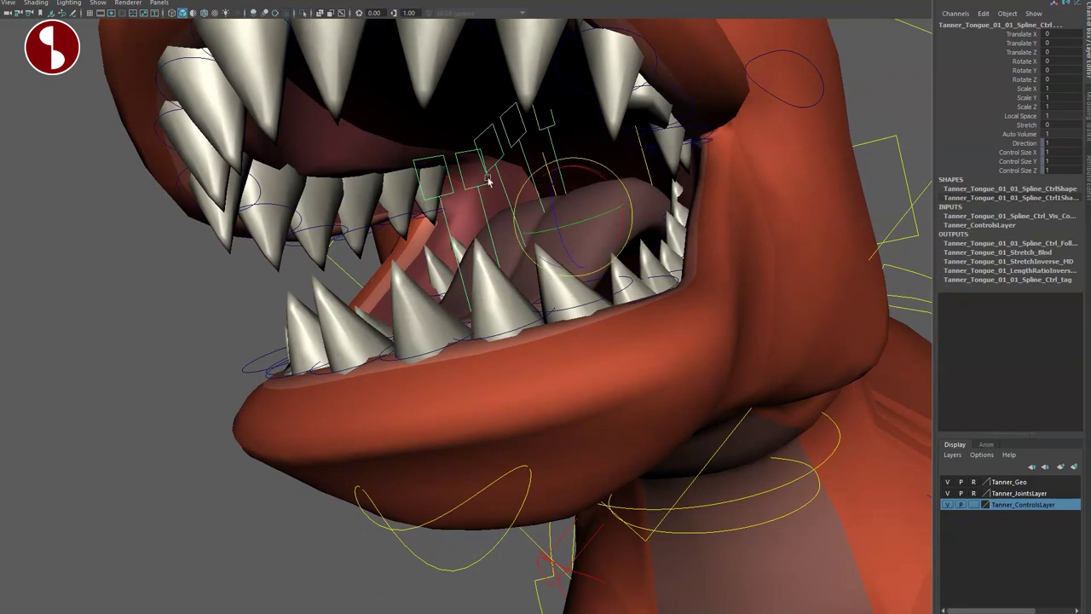
left_click_drag(554, 201, 551, 185)
key("ctrl+z")
Select the tongue's master control, test its Lean and Length attributes and undo the changes
left_click_drag(586, 245, 624, 159, "alt")
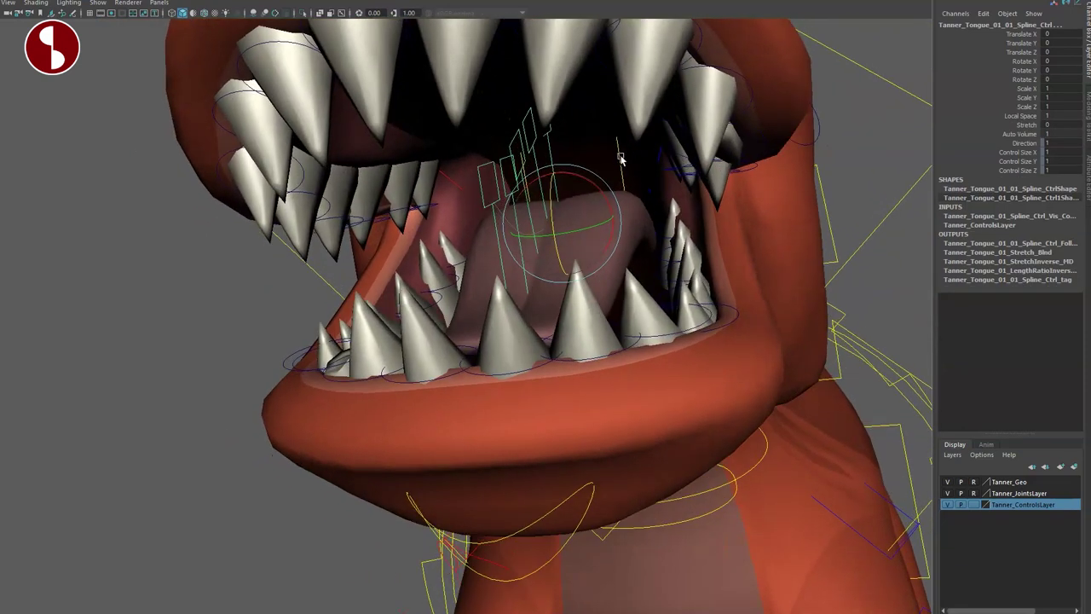
left_click(623, 188)
left_click(992, 45)
middle_click_drag(895, 61, 938, 61)
key("ctrl+z")
left_click(992, 54)
mouse_move(871, 68)
middle_mouse_down()
mouse_move(905, 68)
mouse_move(871, 68)
middle_mouse_up()
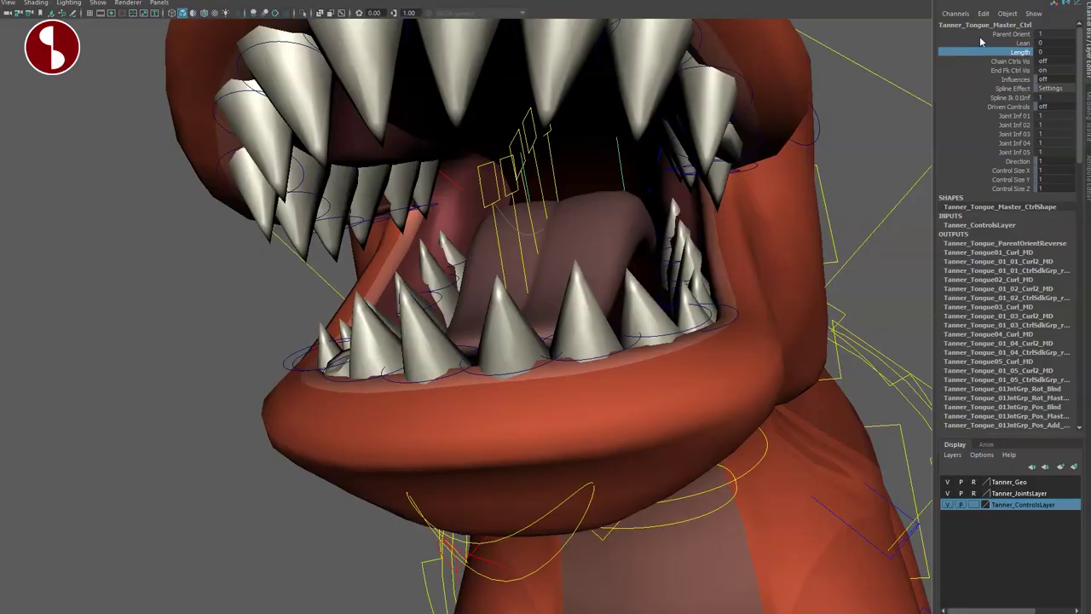
Switch the viewport to wireframe to examine the controls inside the head and neck
right_click_drag(680, 298, 151, 273, "alt")
key("4")
mouse_move(465, 337)
left_mouse_down("alt")
mouse_move(423, 357)
mouse_move(478, 312)
mouse_move(441, 322)
mouse_move(462, 325)
left_mouse_up("alt")
left_click(569, 233)
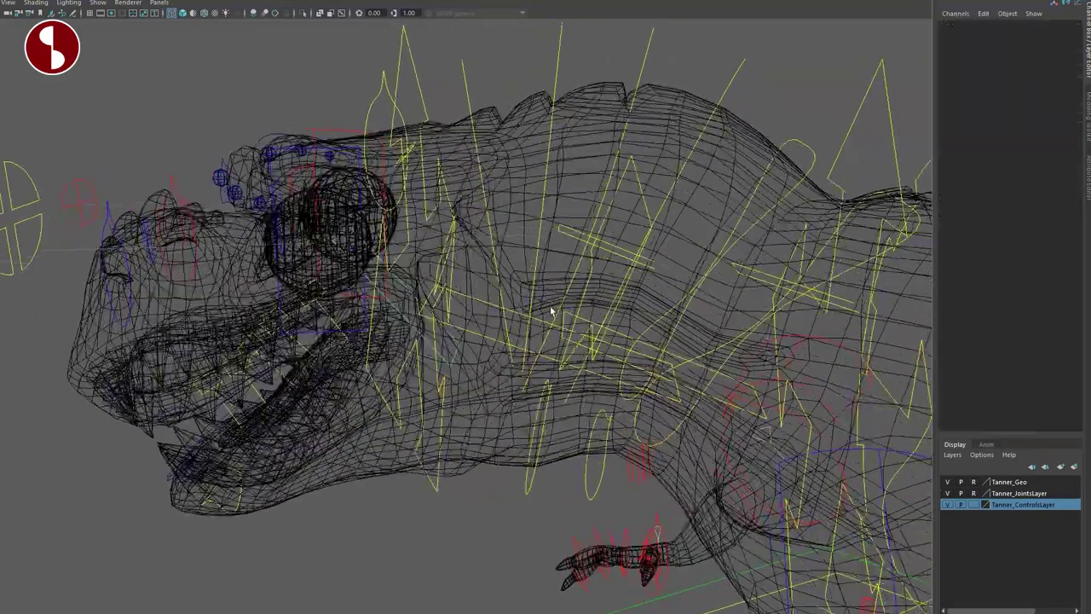
Select the neck's front chain control and set its Curl to 4.2
left_click(570, 223)
left_click_drag(543, 303, 551, 288, "alt")
middle_click_drag(551, 264, 506, 235, "alt")
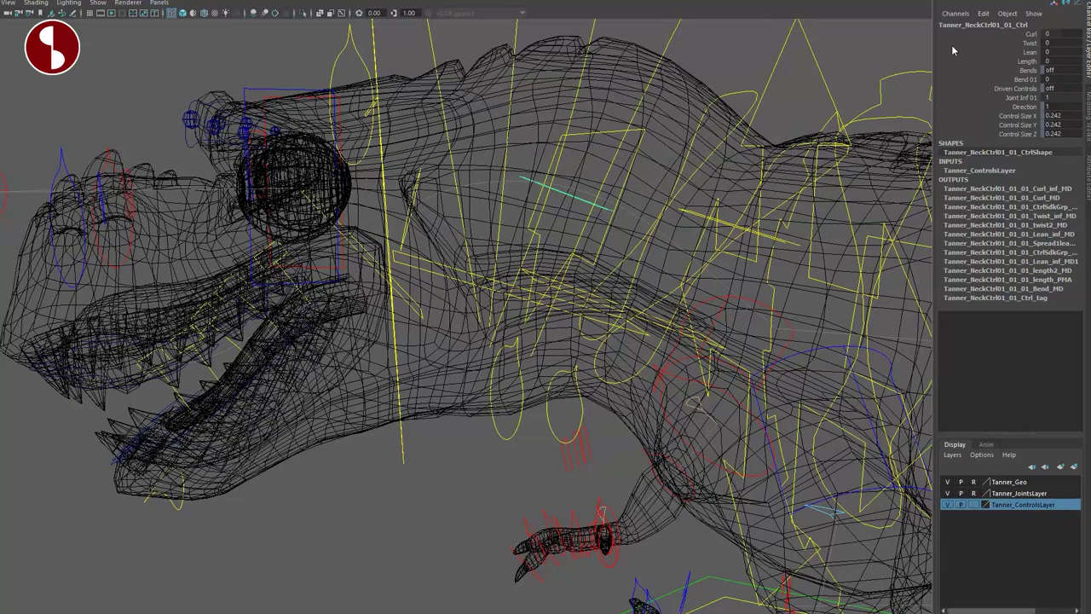
mouse_move(791, 89)
middle_mouse_down()
mouse_move(782, 102)
mouse_move(808, 102)
middle_mouse_up()
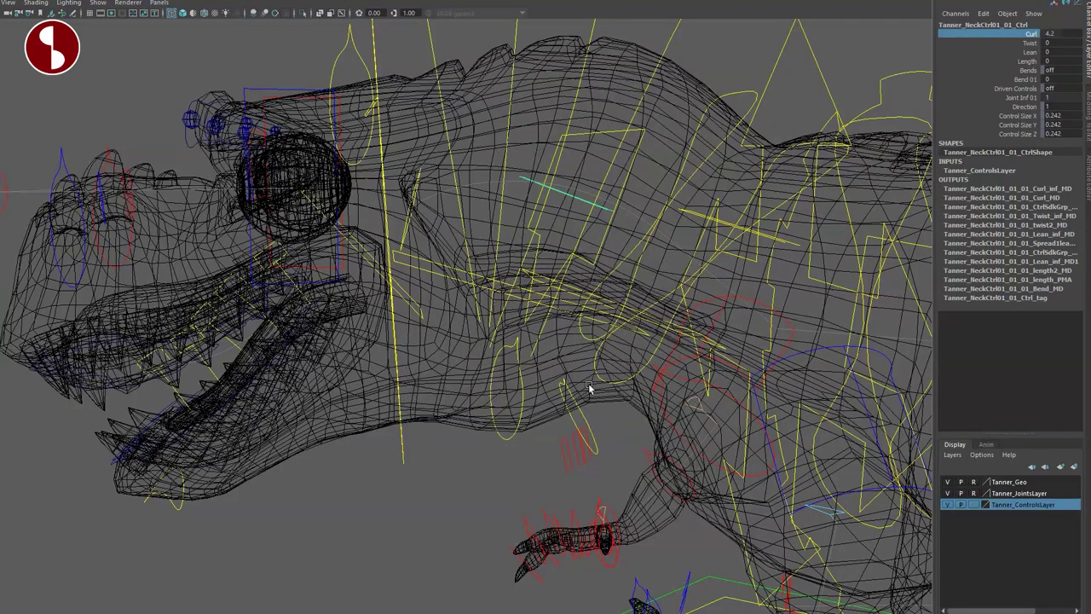
Select the small control under the throat and compare the area in wireframe and textured shading
left_click(505, 443)
key("6")
left_click_drag(511, 438, 509, 428, "alt")
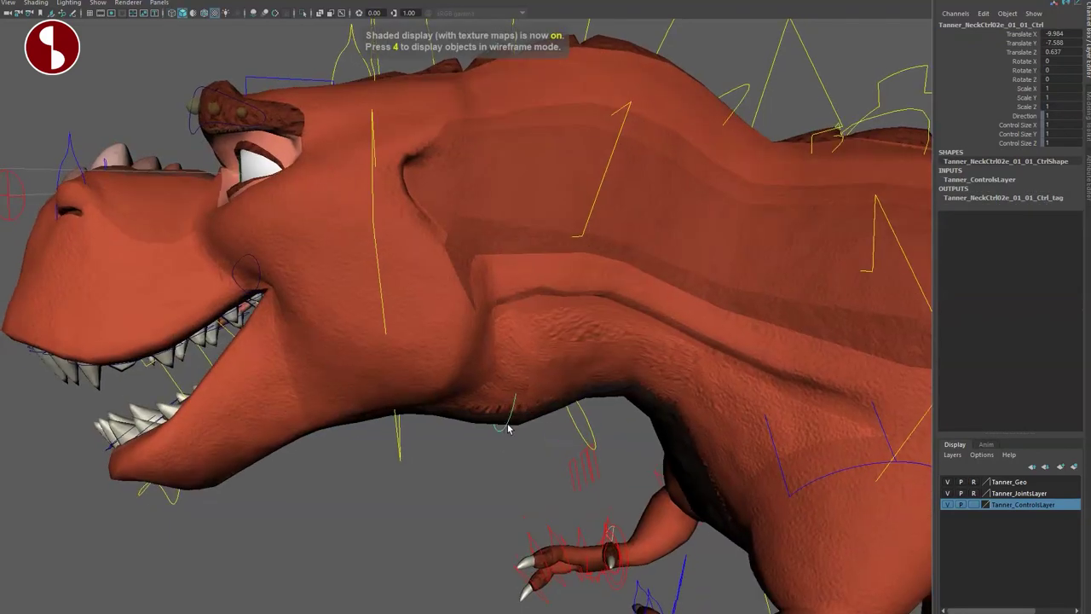
key("4")
key("5")
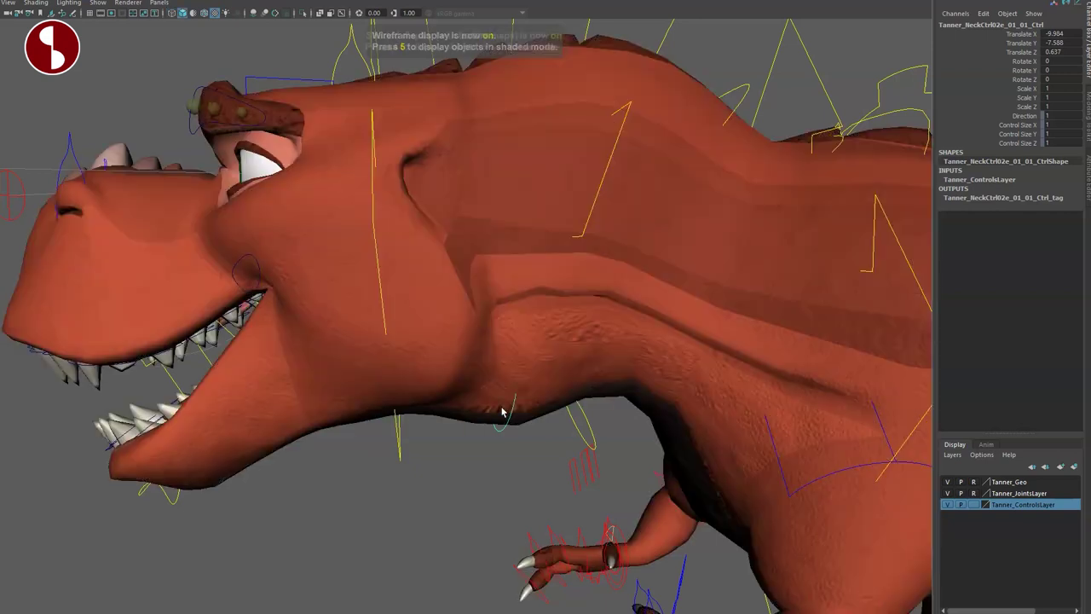
key("6")
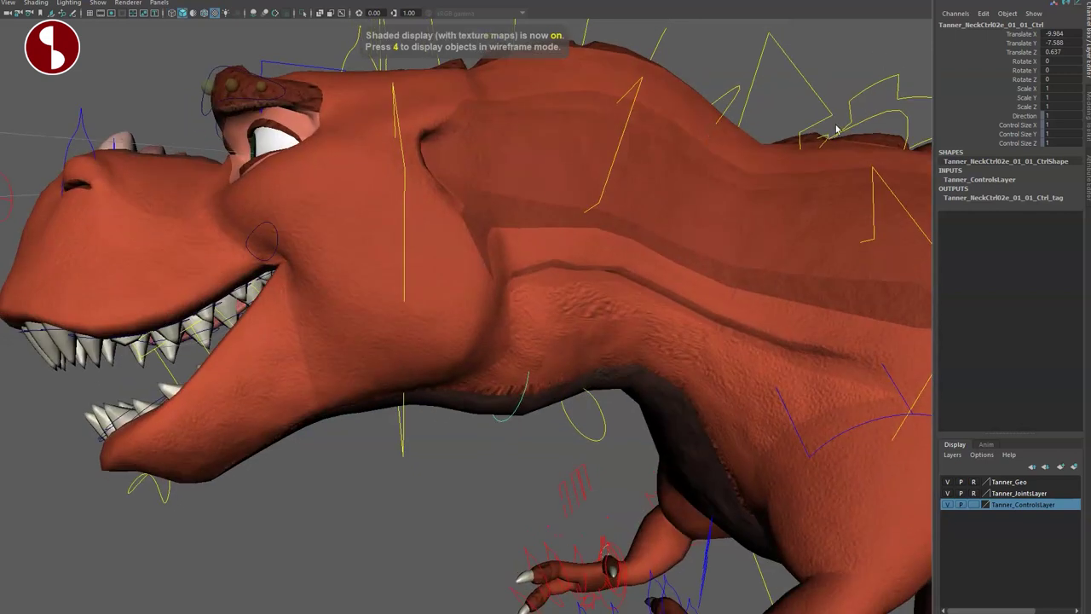
left_click_drag(529, 365, 538, 256)
Reselect the neck's front chain control in wireframe, try a stronger Curl and undo that change
key("4")
left_click(526, 185)
left_click(539, 185)
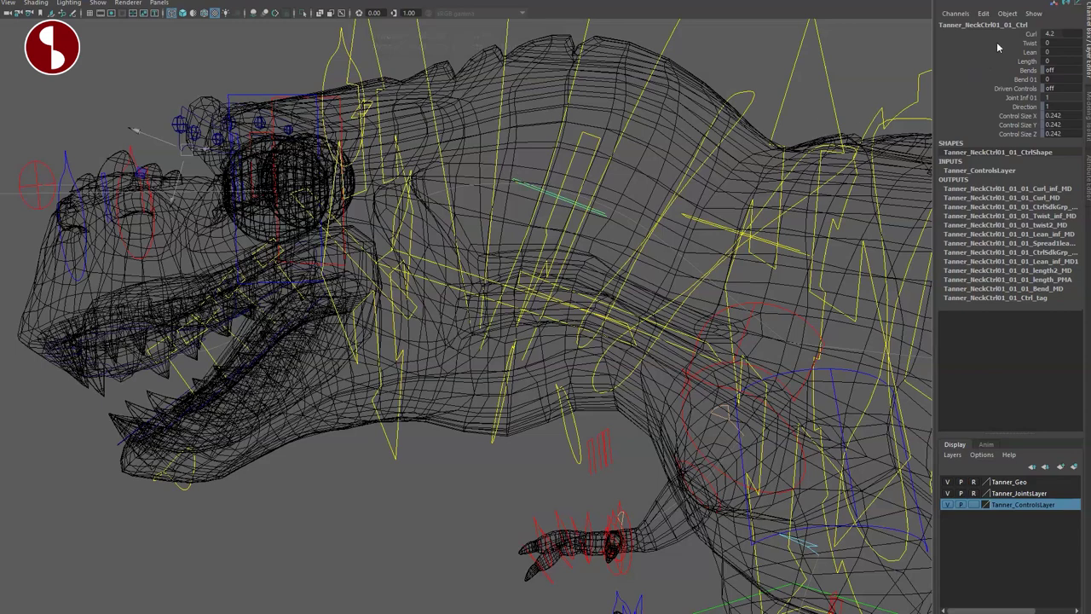
left_click(999, 36)
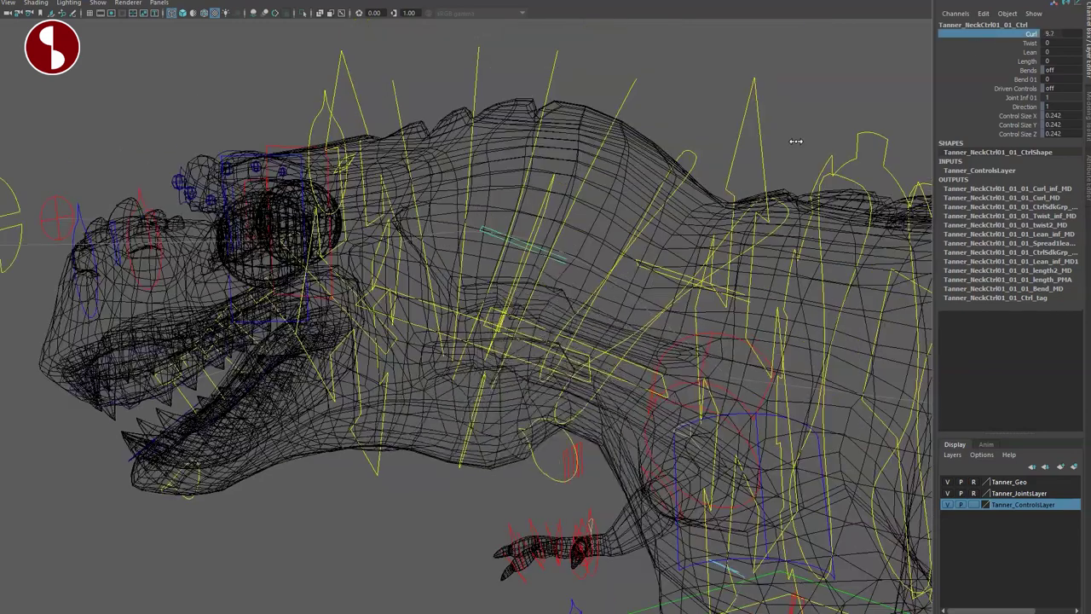
mouse_move(793, 142)
middle_mouse_down()
mouse_move(763, 135)
mouse_move(784, 125)
middle_mouse_up()
key("ctrl+z")
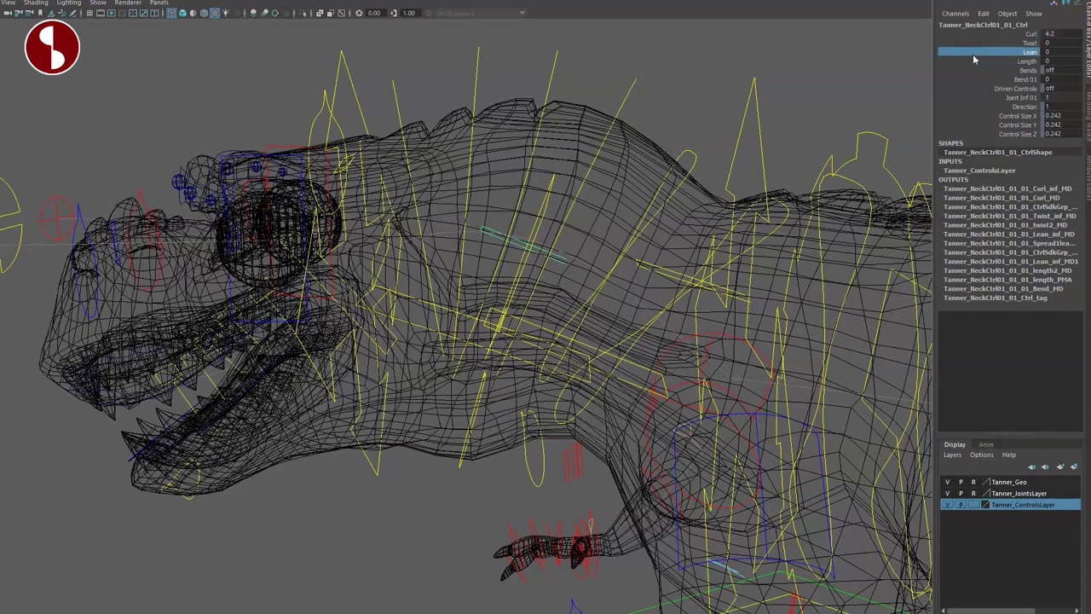
Select the lower throat control and the rear neck chain control to examine their attributes
left_click_drag(534, 471, 534, 470)
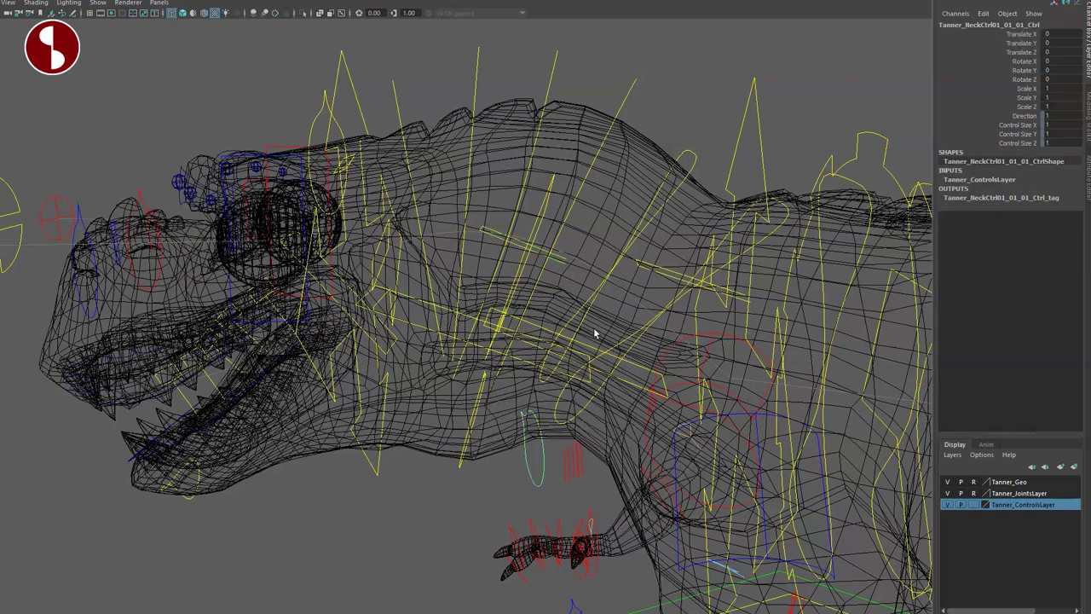
left_click(665, 271)
left_click_drag(668, 270, 702, 255, "alt")
scroll(701, 155, "down", 5)
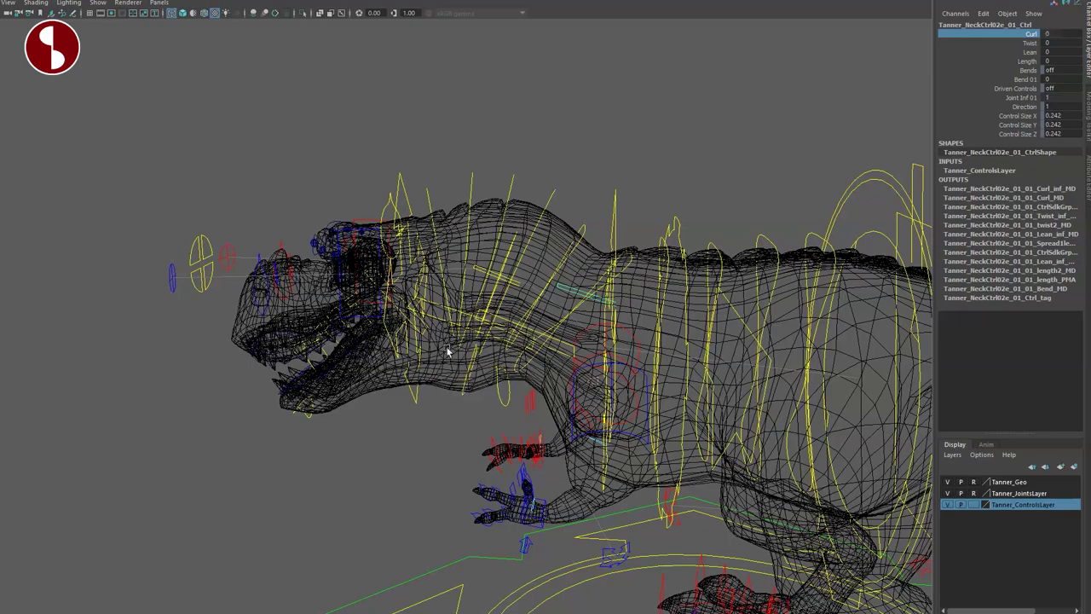
Compare wireframe, shaded and lit displays of the whole character and finish with textured shading
scroll(447, 351, "up", 3)
middle_click_drag(488, 418, 518, 324, "alt")
left_click_drag(518, 324, 511, 298, "alt")
mouse_move(578, 301)
left_mouse_down("alt")
mouse_move(639, 329)
mouse_move(604, 336)
left_mouse_up("alt")
key("5")
middle_click_drag(729, 324, 505, 243, "alt")
key("4")
scroll(694, 353, "down", 3)
mouse_move(694, 353)
left_mouse_down("alt")
mouse_move(577, 324)
mouse_move(699, 322)
mouse_move(468, 309)
mouse_move(626, 312)
mouse_move(606, 307)
left_mouse_up("alt")
key("5")
key("7")
left_click_drag(576, 358, 605, 341, "alt")
key("6")
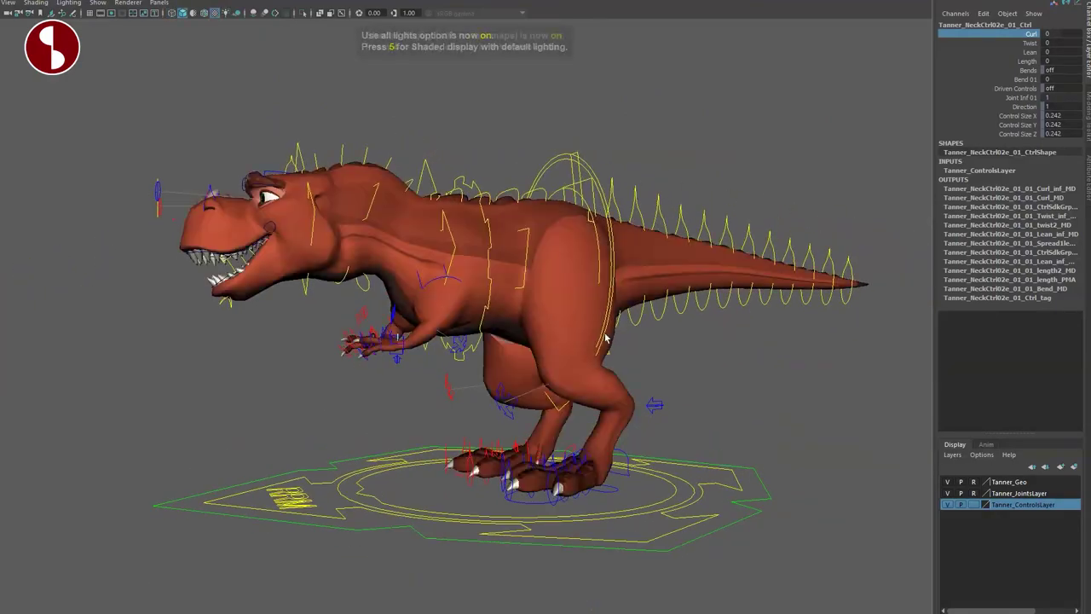
Select the tail's chain control, test its main attributes up to Lean and undo the changes
scroll(604, 341, "up", 4)
middle_click_drag(605, 341, 548, 344, "alt")
mouse_move(548, 344)
left_mouse_down("alt")
mouse_move(453, 332)
mouse_move(435, 250)
mouse_move(358, 251)
mouse_move(352, 235)
mouse_move(431, 261)
left_mouse_up("alt")
left_click(403, 138)
right_click_drag(572, 304, 489, 279, "alt")
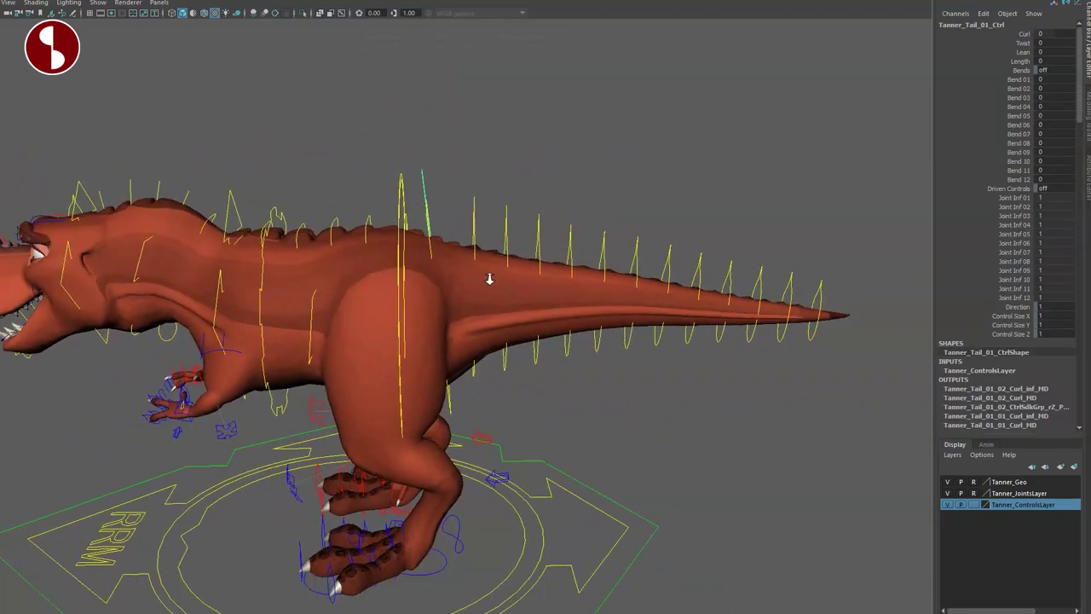
mouse_move(766, 104)
middle_mouse_down()
mouse_move(785, 105)
mouse_move(760, 104)
mouse_move(772, 103)
middle_mouse_up()
key("ctrl+z")
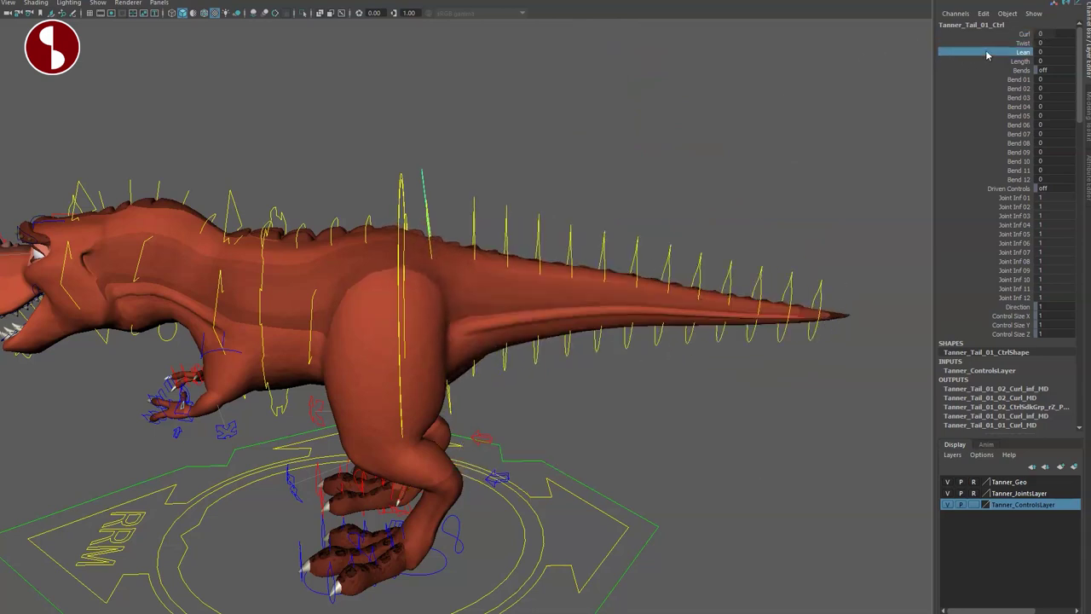
middle_click_drag(876, 54, 975, 67)
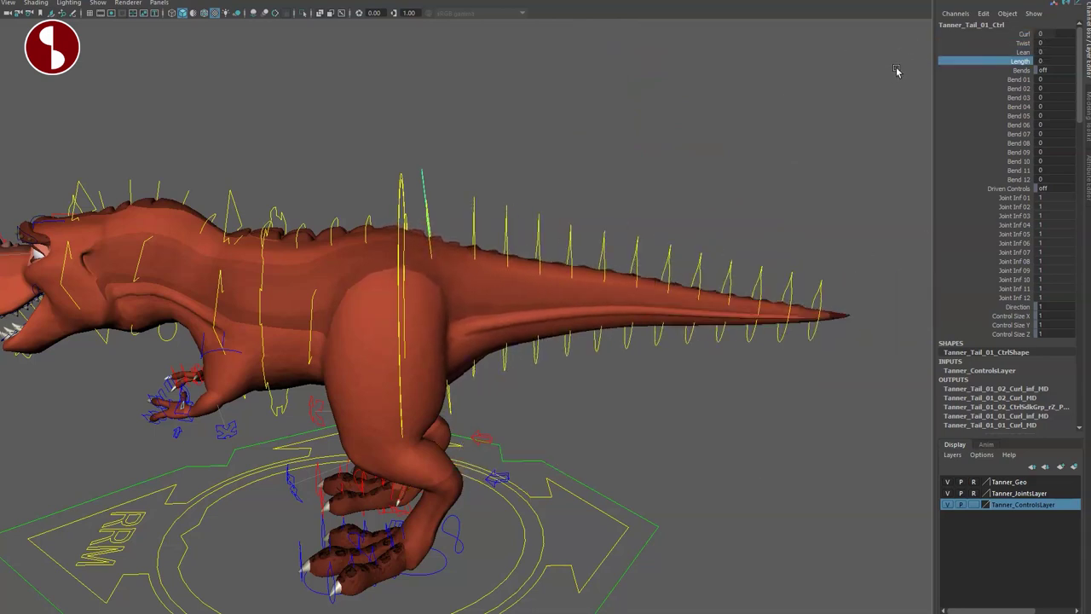
Try the tail chain control's Bend attributes together on the straight tail and undo the change
left_click_drag(990, 79, 1004, 172)
middle_click_drag(768, 128, 798, 155)
key("ctrl+z")
Set the tail chain control's Curl to -1.6, try its Bend attributes on top and undo the bending
left_click(1015, 34)
mouse_move(796, 77)
middle_mouse_down()
mouse_move(814, 77)
mouse_move(790, 70)
middle_mouse_up()
right_click_drag(780, 117, 706, 146, "alt")
middle_click_drag(706, 146, 762, 162, "alt")
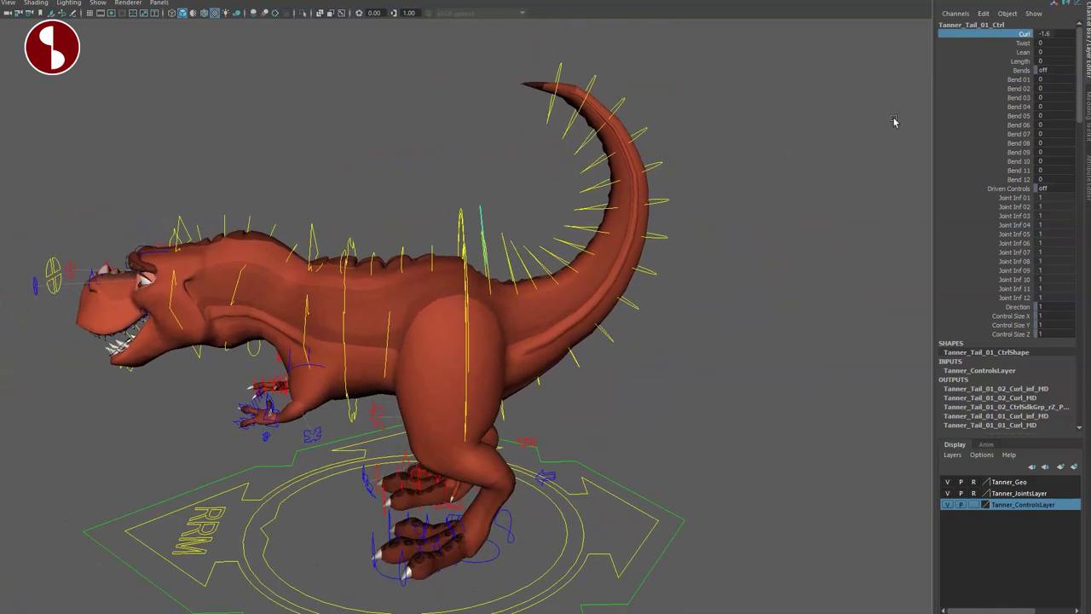
left_click_drag(1009, 80, 1000, 135)
middle_click_drag(828, 144, 847, 157)
key("ctrl+z")
Set the tail's Joint Inf 01 to 12 attributes to 0 and test Curl and the Bend attributes with them
left_click_drag(993, 198, 993, 254)
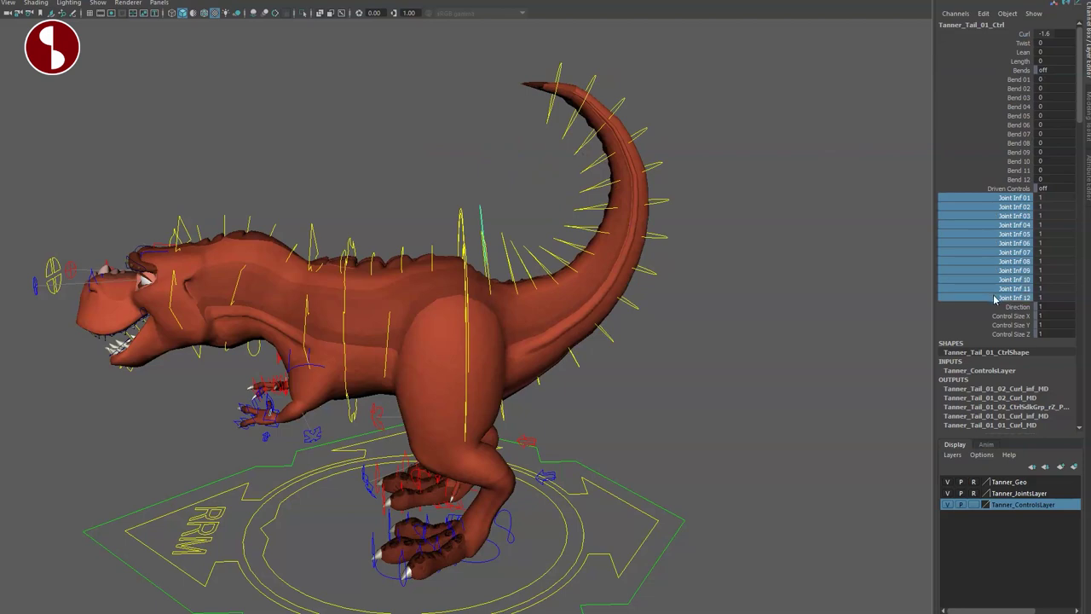
middle_click_drag(847, 227, 828, 223)
left_click(1002, 33)
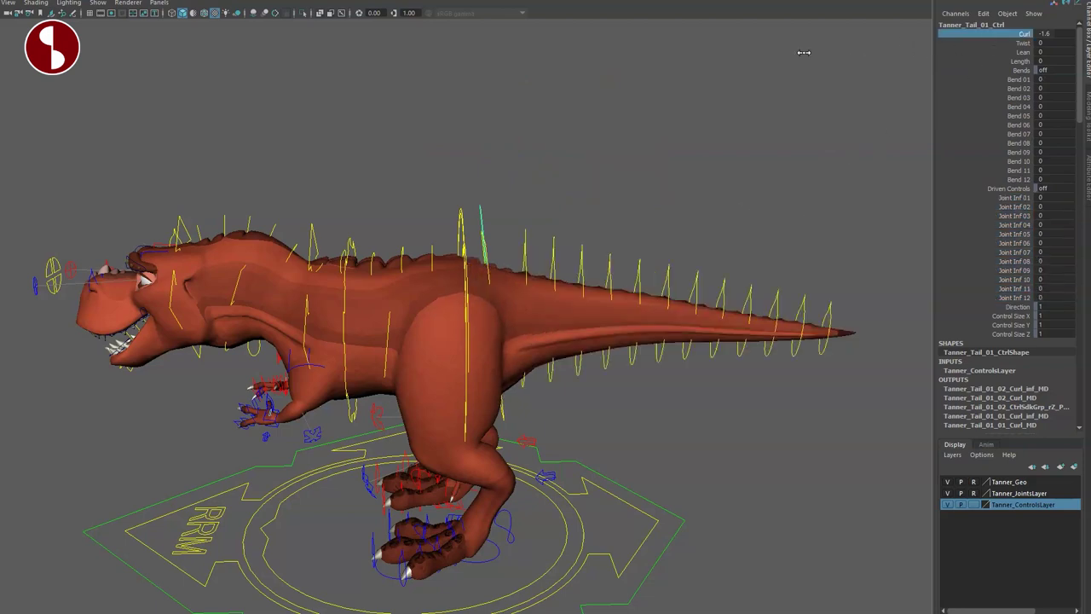
left_click_drag(990, 80, 983, 179)
mouse_move(780, 133)
middle_mouse_down()
mouse_move(813, 140)
mouse_move(778, 141)
middle_mouse_up()
Select the sixth individual tail control and try posing the outer part of the tail
left_click_drag(634, 251, 646, 279)
key("ctrl+z")
key("q")
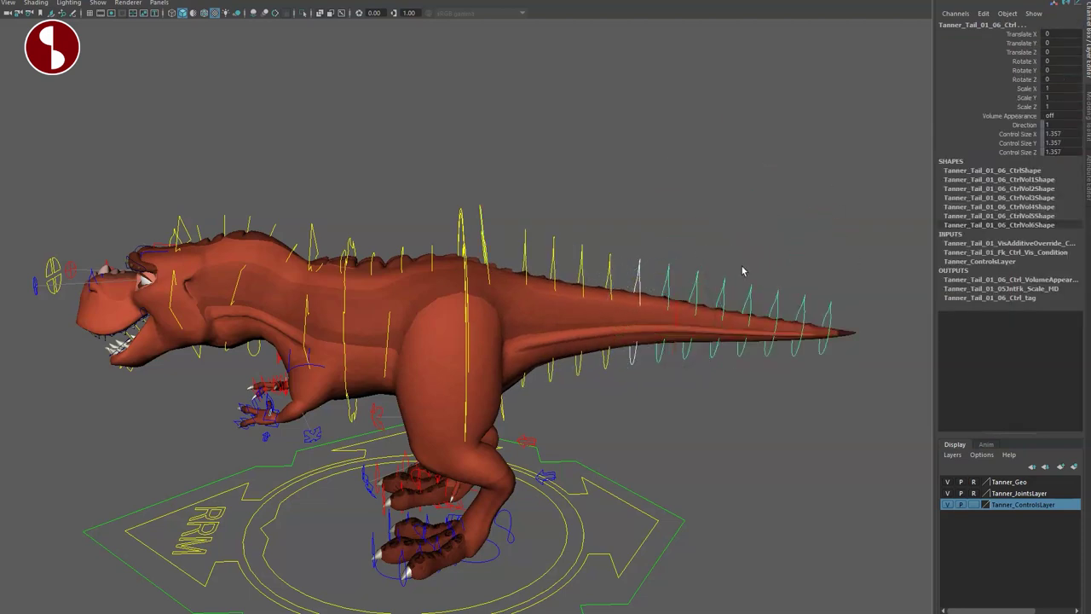
left_click_drag(732, 282, 742, 283)
left_click_drag(750, 324, 747, 304)
Undo all of the tail's test changes, including the joint influence and Curl edits
key("ctrl+z")
key("ctrl+z")
key("ctrl+z")
key("ctrl+z")
key("ctrl+z")
key("ctrl+z")
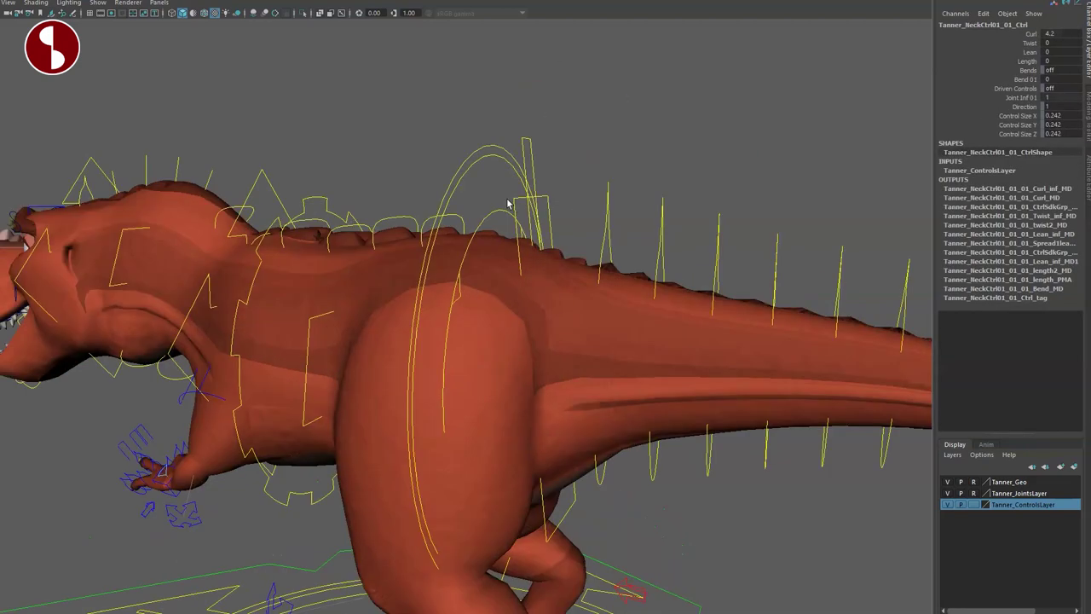
Select the tail's master control, test its Curl attribute and undo the change
left_click(517, 200)
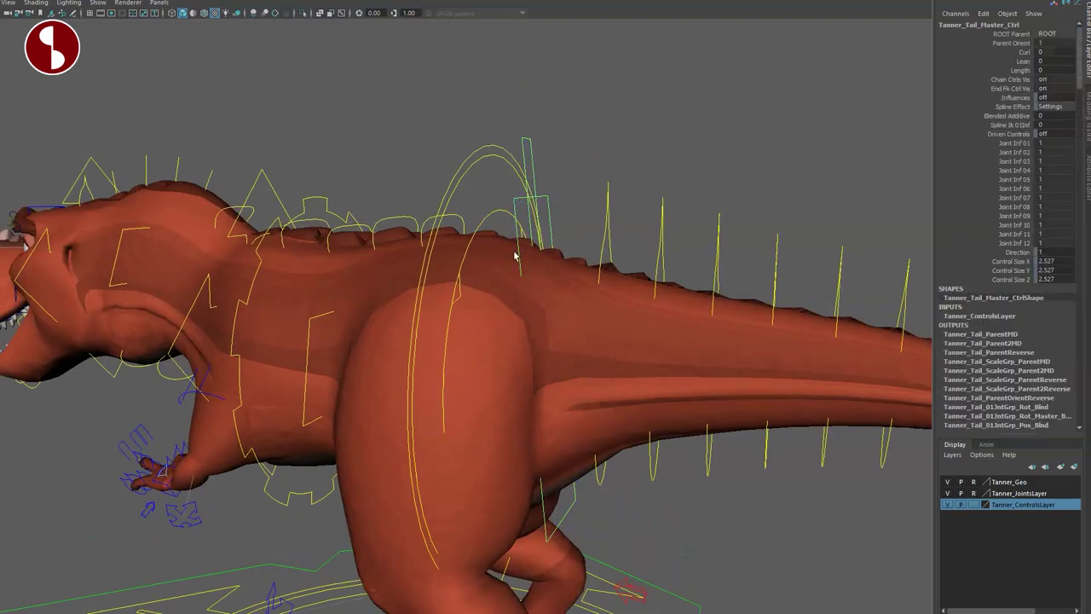
left_click_drag(514, 367, 580, 368, "alt")
right_click_drag(580, 367, 441, 321, "alt")
left_click_drag(441, 322, 438, 331, "alt")
left_click(1008, 53)
mouse_move(780, 113)
middle_mouse_down()
mouse_move(794, 115)
mouse_move(772, 128)
middle_mouse_up()
key("ctrl+z")
left_click_drag(733, 327, 617, 274, "alt")
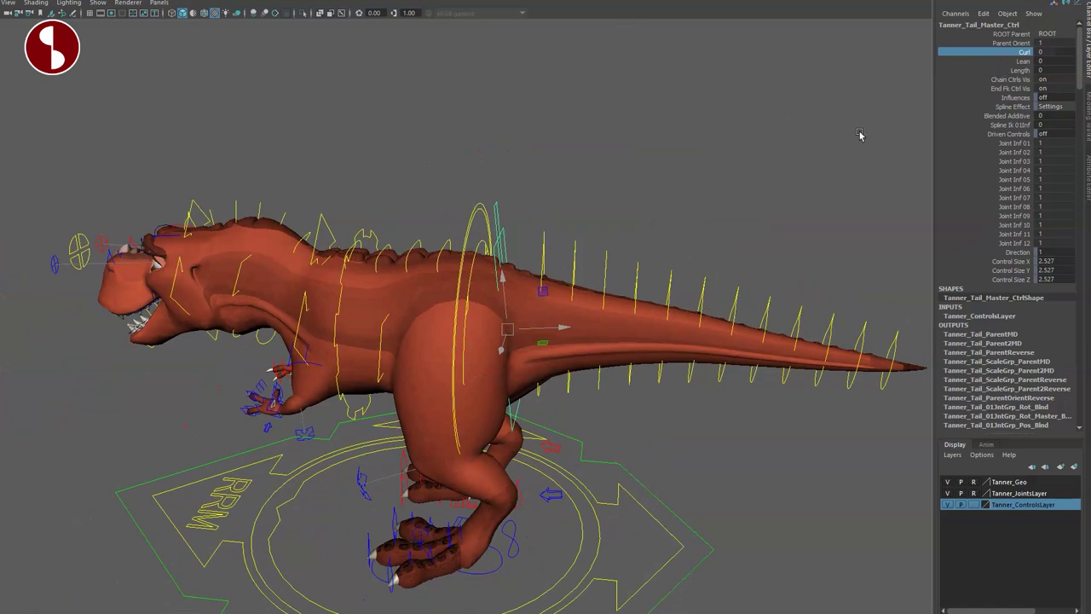
Test the tail master control's Lean and Length attributes, undoing each change
mouse_move(838, 92)
middle_mouse_down()
mouse_move(823, 103)
mouse_move(853, 98)
middle_mouse_up()
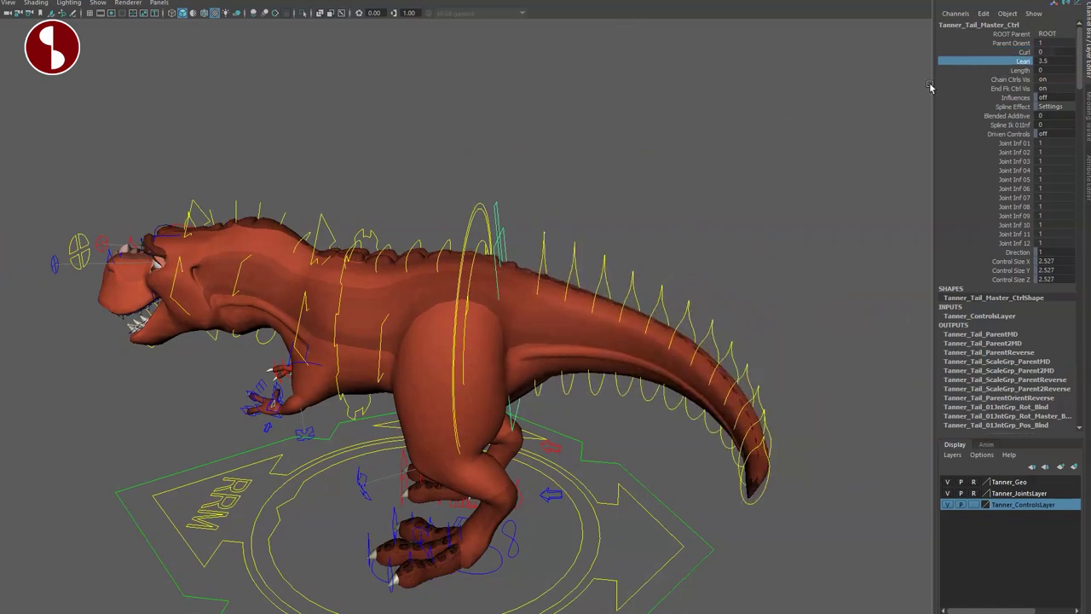
key("ctrl+z")
left_click(941, 72)
middle_click_drag(919, 81, 930, 83)
key("ctrl+z")
Examine the tail master control's remaining attributes from Chain Ctrls Vis to Control Size Z
left_click(980, 83)
left_click_drag(982, 98, 985, 138)
left_click_drag(989, 186, 985, 288)
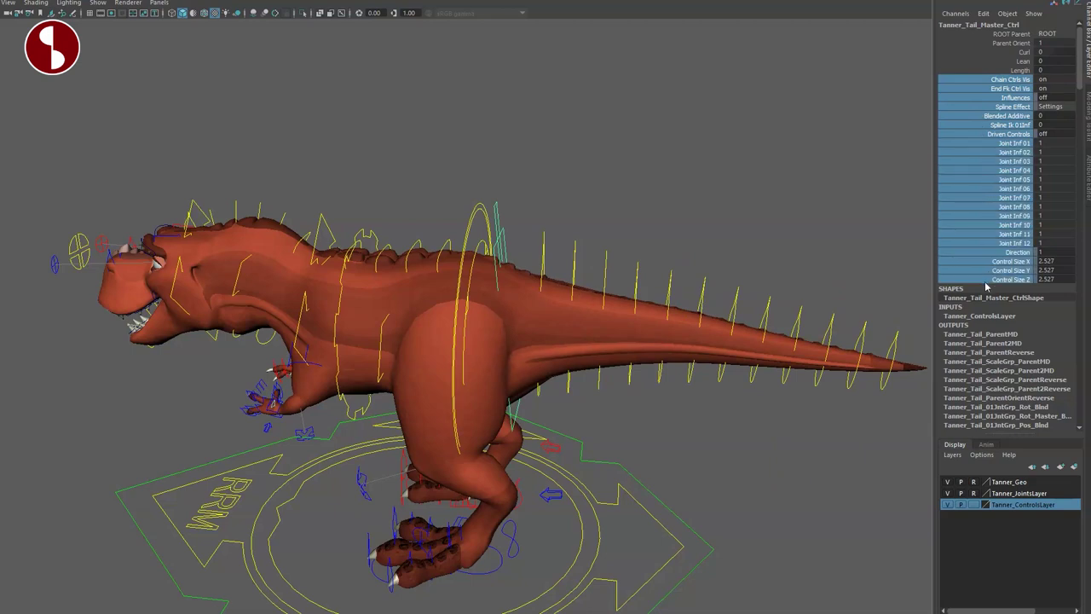
Combine a Curl of -1 on the tail's chain control with the tail master control's Curl and undo both
left_click_drag(493, 265, 499, 229, "alt")
left_click(499, 217)
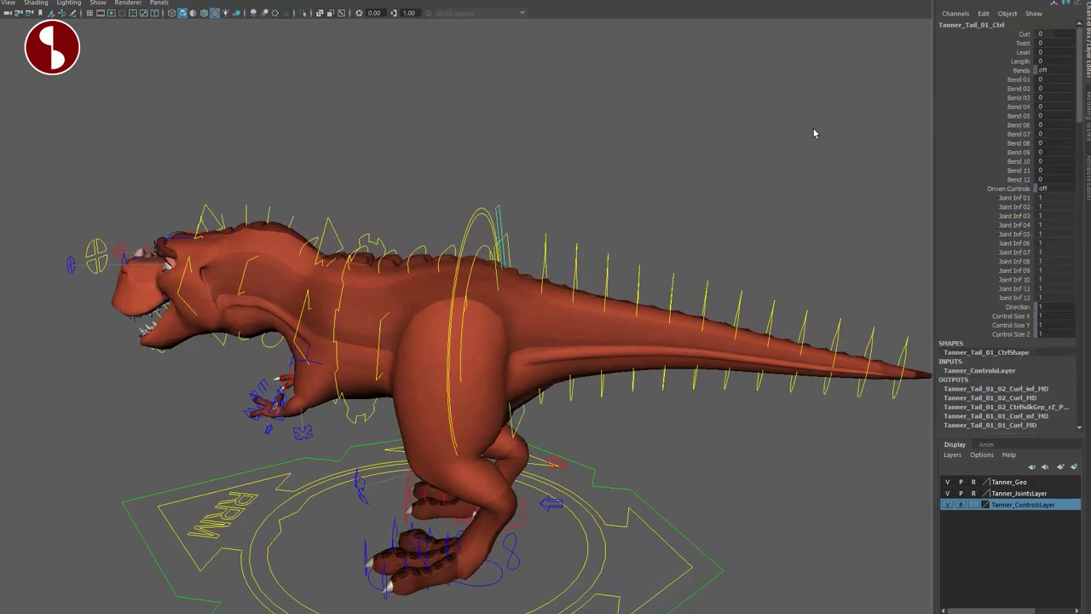
middle_click_drag(818, 83, 812, 88)
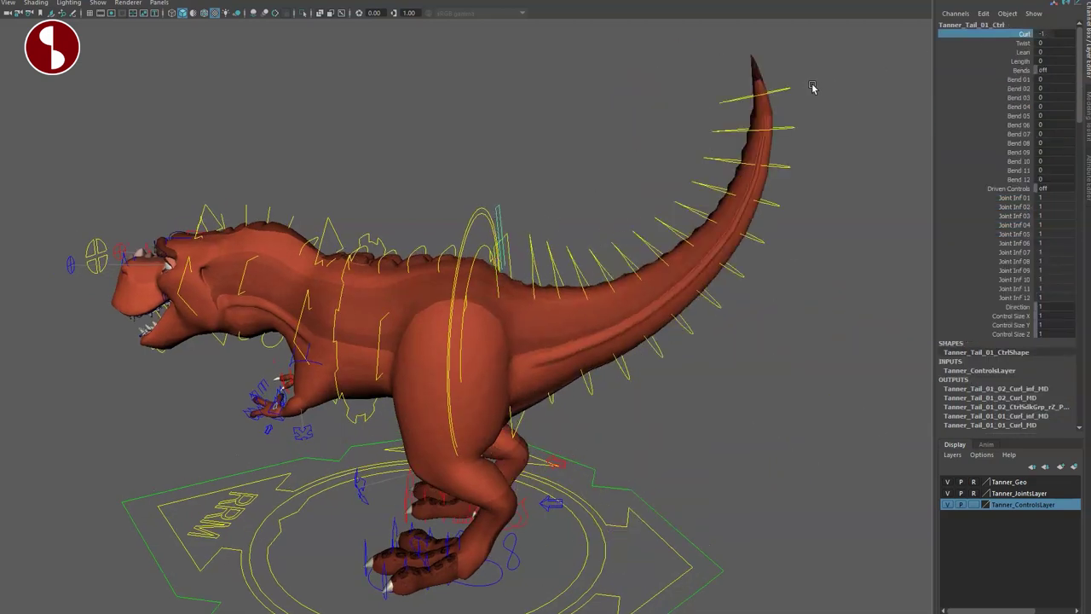
left_click(508, 237)
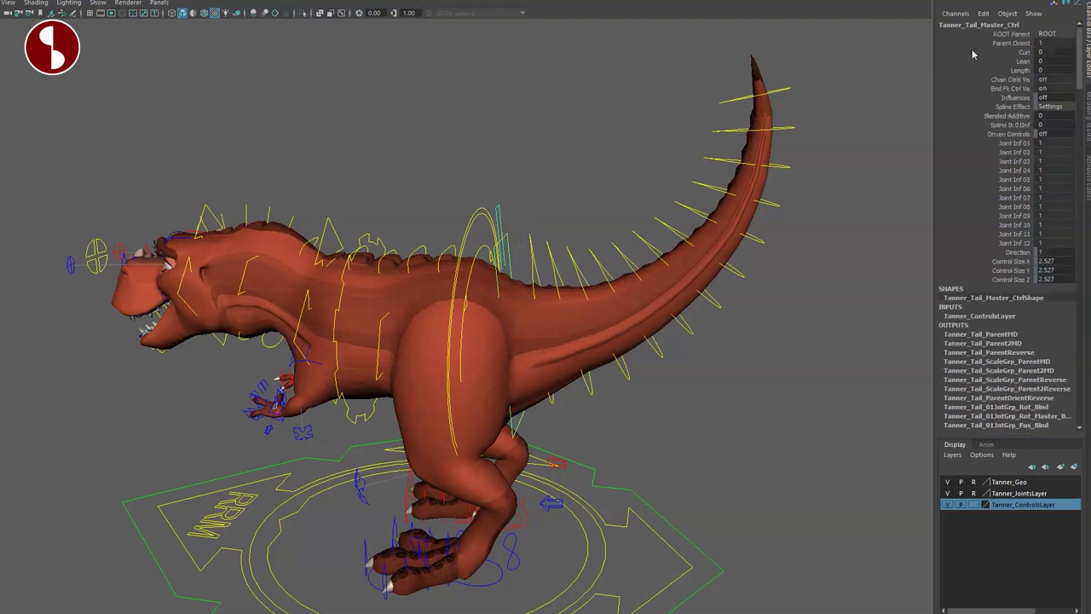
middle_click_drag(825, 61, 842, 72)
key("ctrl+z")
key("ctrl+z")
key("ctrl+z")
key("ctrl+z")
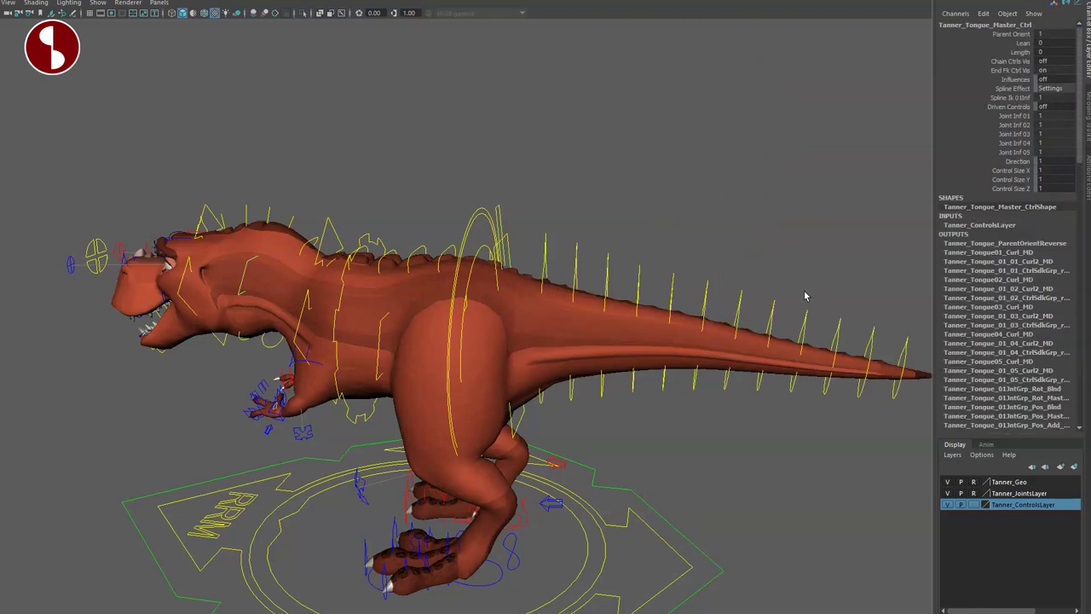
Select the tail's first individual control and check the master control's Chain Ctrls Vis attribute
left_click_drag(734, 358, 711, 314, "alt")
middle_click_drag(711, 314, 698, 305, "alt")
left_click(483, 222)
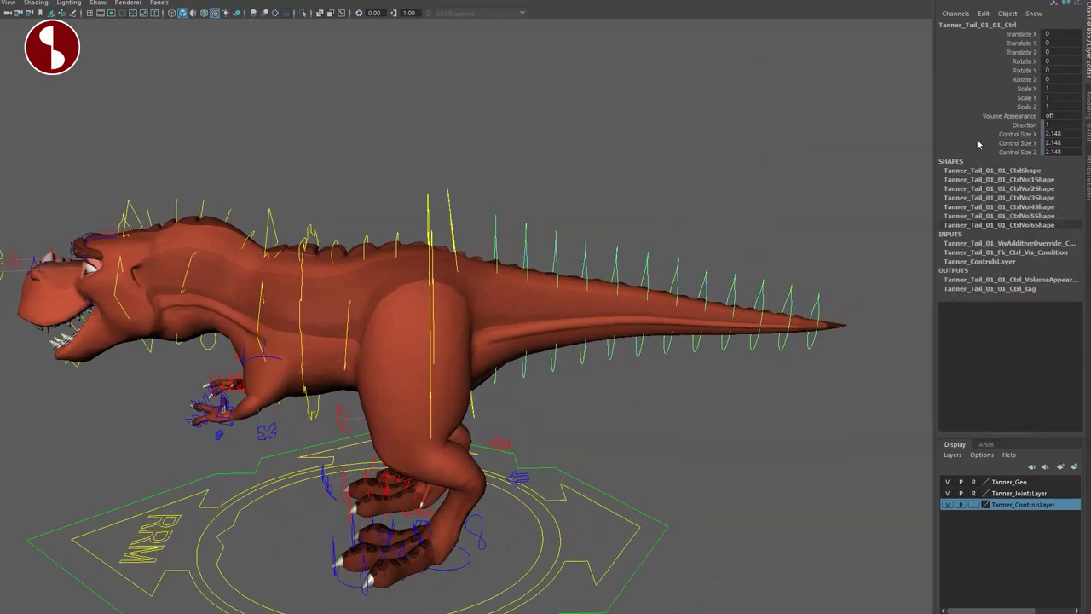
left_click(823, 304)
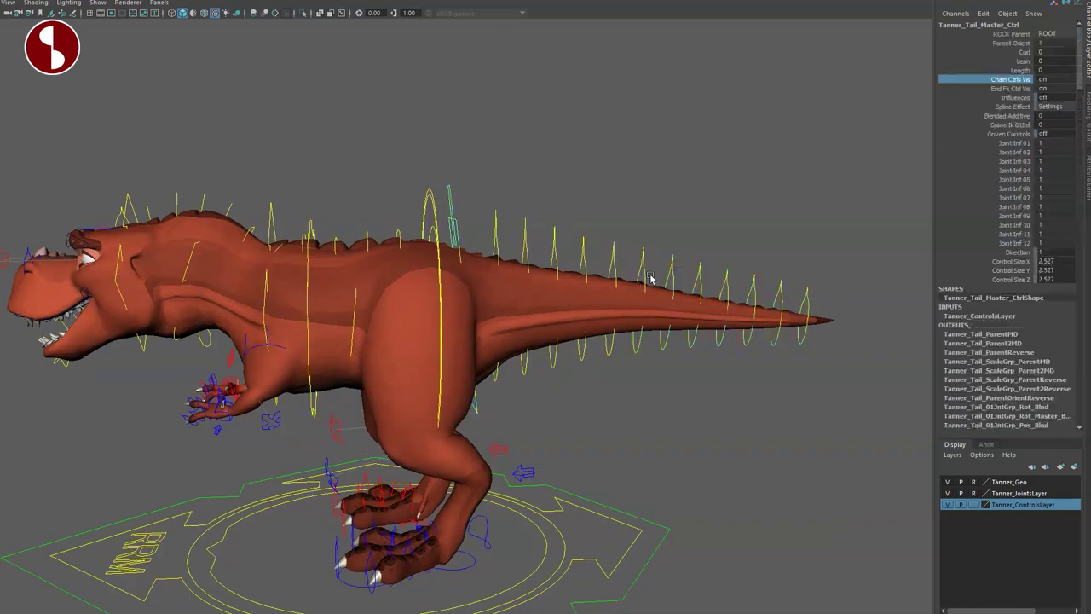
Try posing the tail with its sixth individual control and undo the change
left_click(645, 276)
mouse_move(638, 308)
left_mouse_down()
mouse_move(643, 275)
mouse_move(653, 294)
left_mouse_up()
key("ctrl+z")
left_click_drag(714, 359, 659, 397, "alt")
right_click_drag(660, 398, 588, 375, "alt")
left_click_drag(713, 348, 476, 339, "alt")
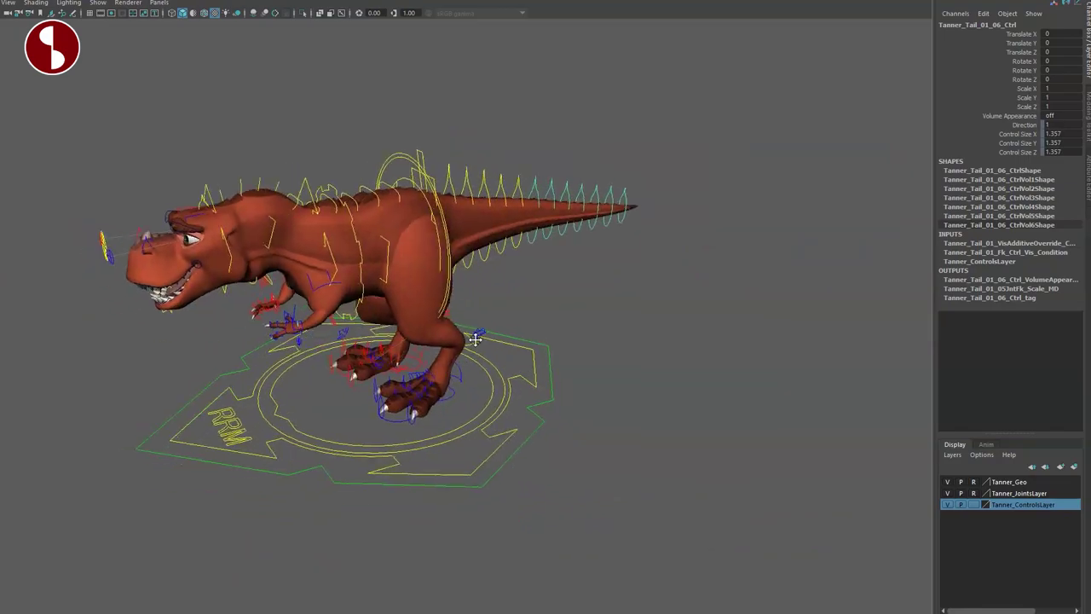
middle_click_drag(476, 339, 532, 345, "alt")
right_click_drag(532, 344, 588, 345, "alt")
Check the body controls in wireframe, return to textured shading, try the large root control and undo the change
key("4")
middle_click_drag(490, 267, 511, 332, "alt")
mouse_move(556, 375)
left_mouse_down("alt")
mouse_move(513, 364)
mouse_move(498, 344)
mouse_move(546, 305)
mouse_move(603, 289)
mouse_move(538, 288)
mouse_move(583, 291)
left_mouse_up("alt")
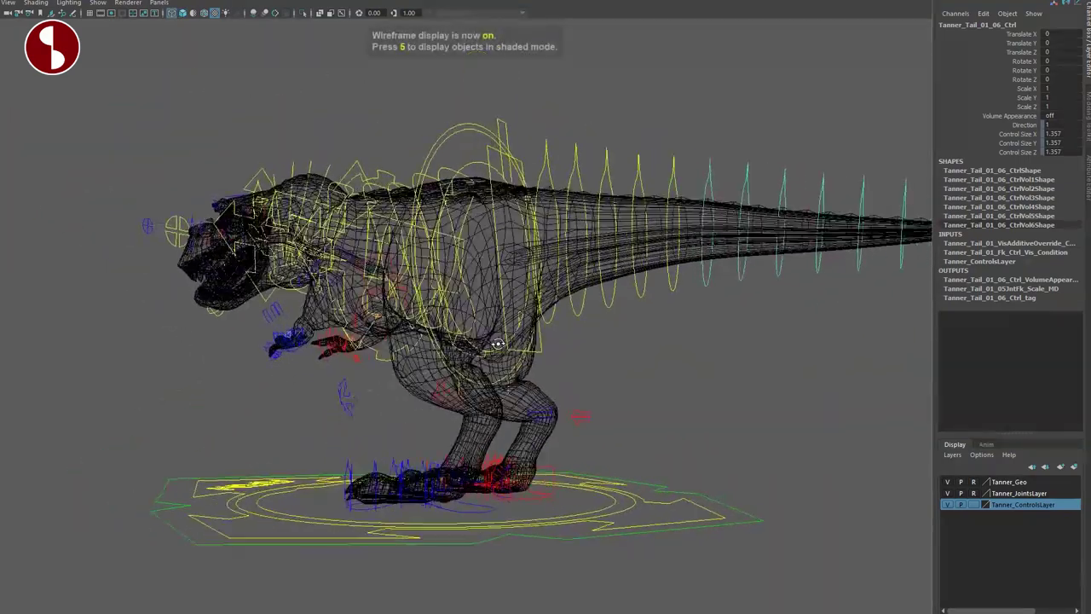
key("6")
left_click(568, 185)
key("w")
key("ctrl+z")
Select the jaw control below the chin and close the mouth by rotating it to -15 on X
left_click_drag(517, 320, 653, 373, "alt")
middle_click_drag(653, 372, 503, 380, "alt")
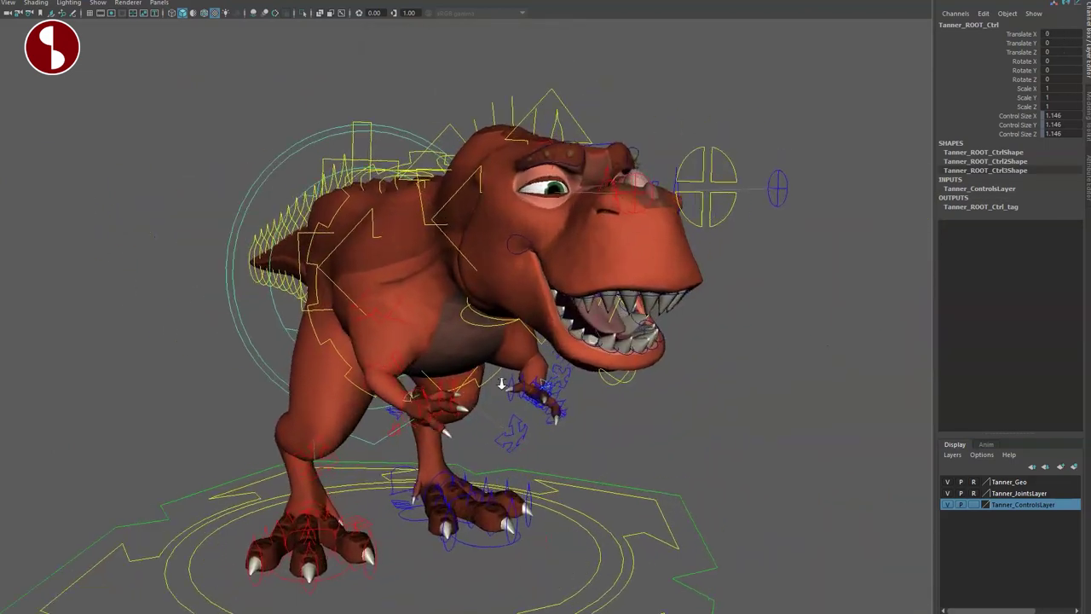
left_click_drag(503, 380, 516, 353, "alt")
right_click_drag(517, 354, 549, 373, "alt")
left_click_drag(581, 368, 513, 254, "alt")
left_click_drag(553, 312, 608, 283, "alt")
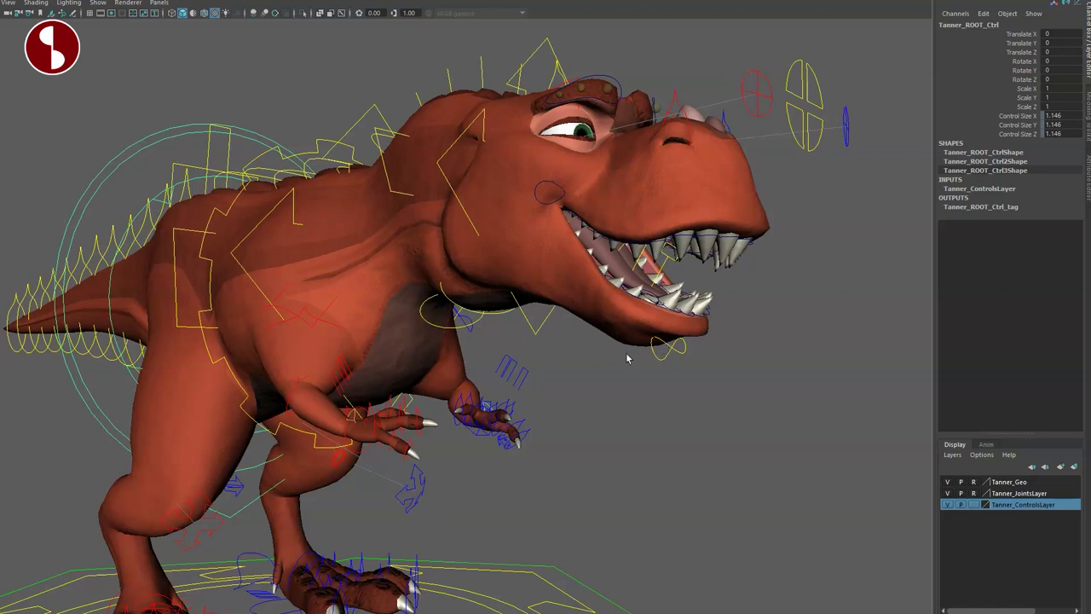
left_click(664, 354)
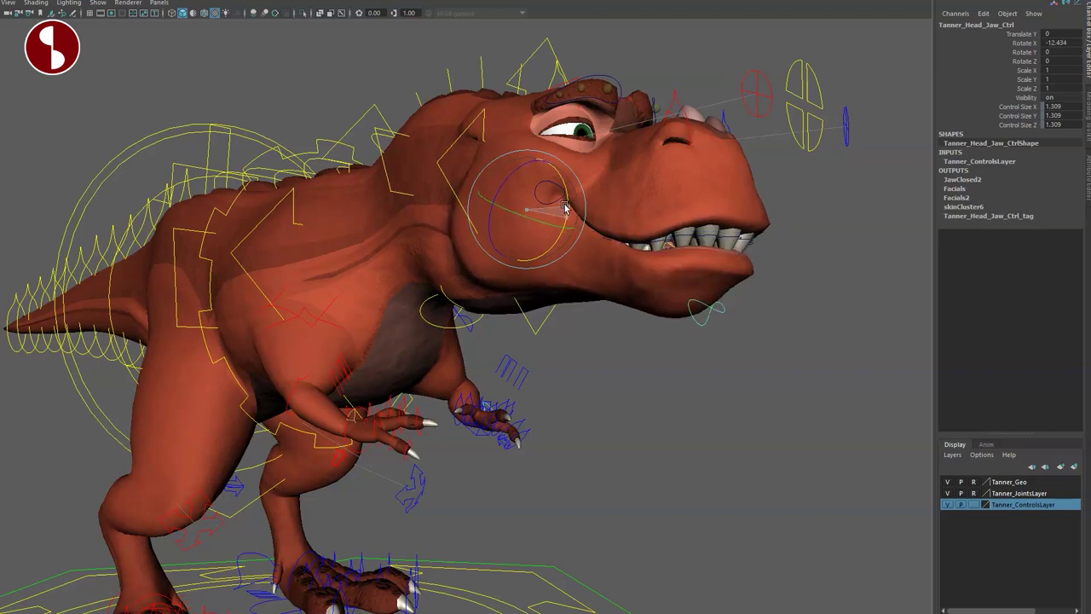
Examine the full character with its mouth closed from the side and at several angles
left_click_drag(609, 297, 538, 407, "alt")
scroll(687, 380, "down", 5)
middle_click_drag(538, 406, 707, 391, "alt")
scroll(683, 404, "up", 4)
left_click_drag(660, 417, 667, 383, "alt")
middle_click_drag(668, 383, 501, 325, "alt")
left_click_drag(501, 325, 460, 318, "alt")
left_click_drag(462, 324, 445, 365, "alt")
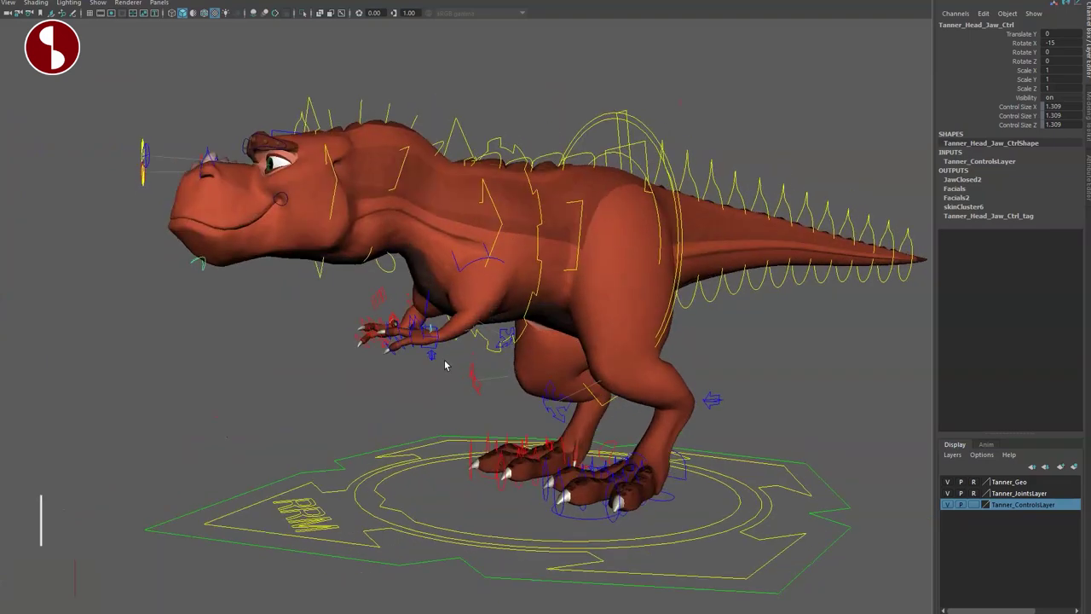
left_click_drag(329, 369, 469, 358, "alt")
left_click_drag(358, 367, 358, 355, "alt")
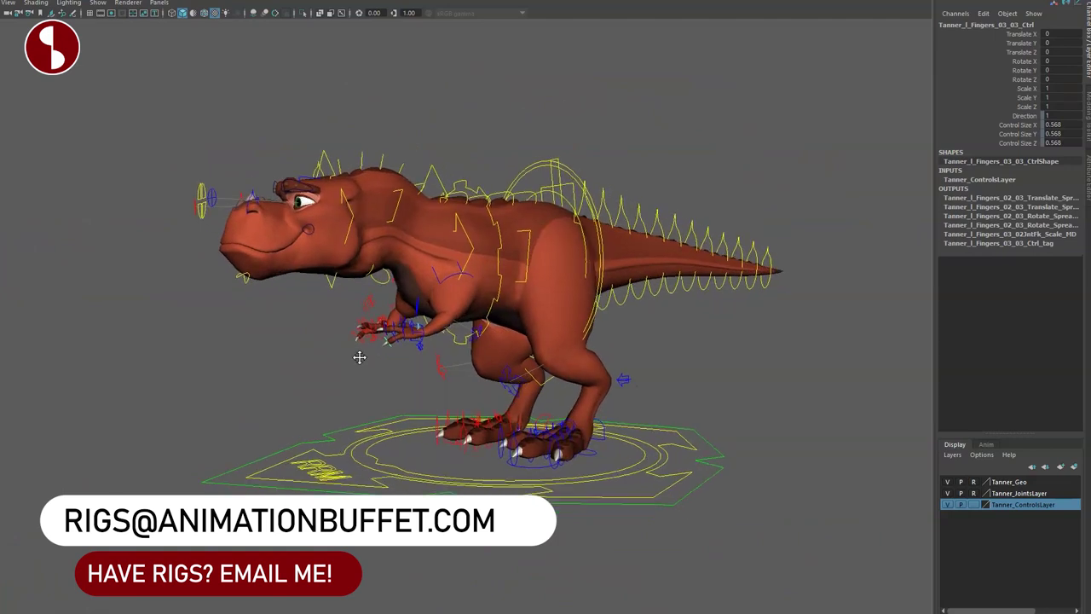
right_click_drag(358, 356, 400, 377, "alt")
left_click_drag(400, 377, 428, 343, "alt")
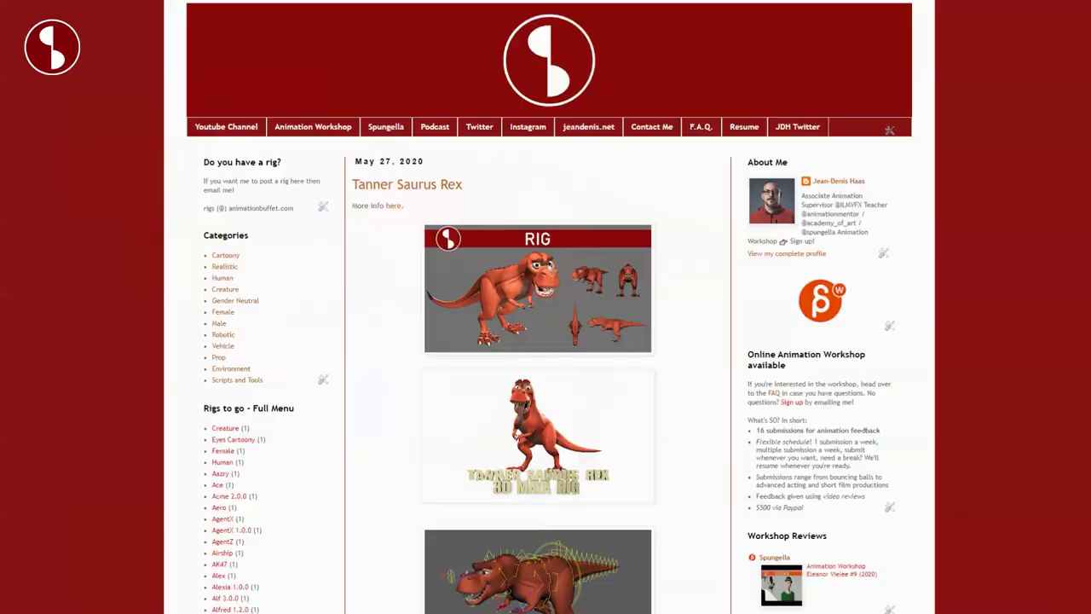
Browse the rig blog's posts from Tanner Saurus Rex down to the Amy rig review
scroll(546, 307, "down", 12)
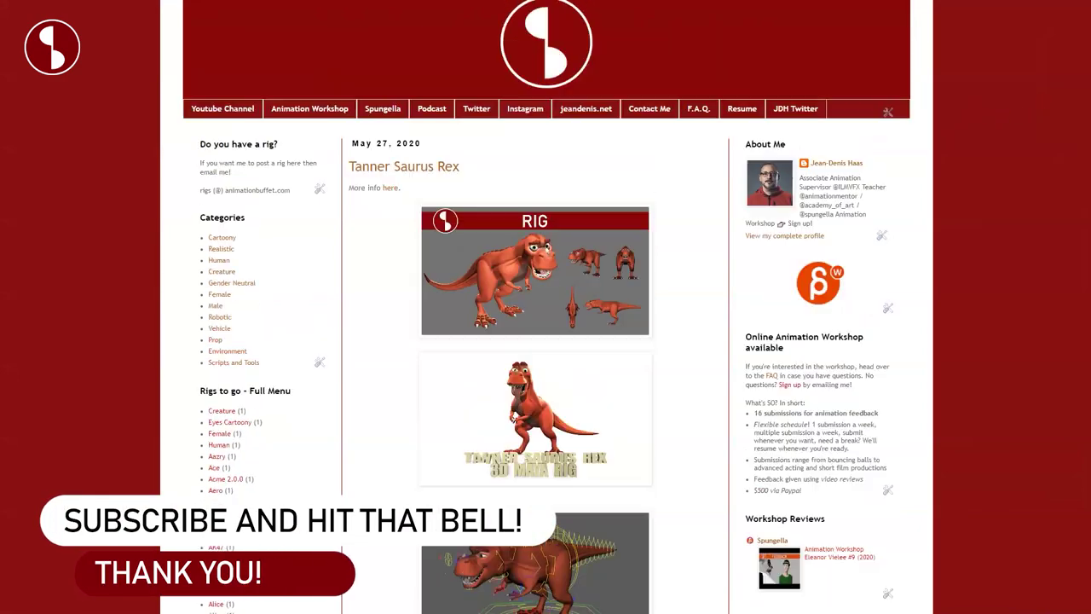
scroll(545, 341, "down", 15)
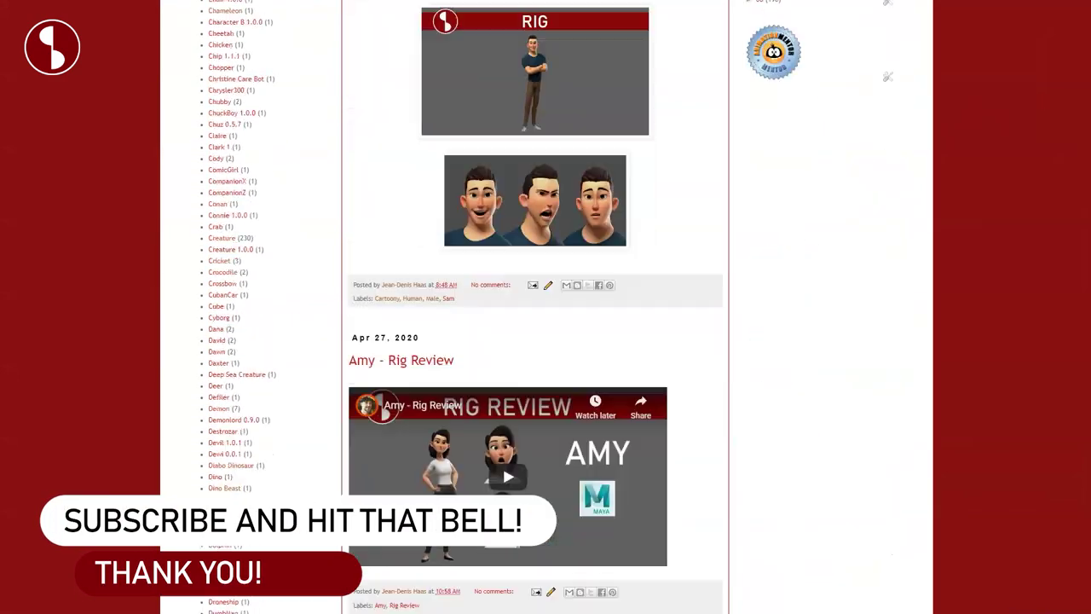